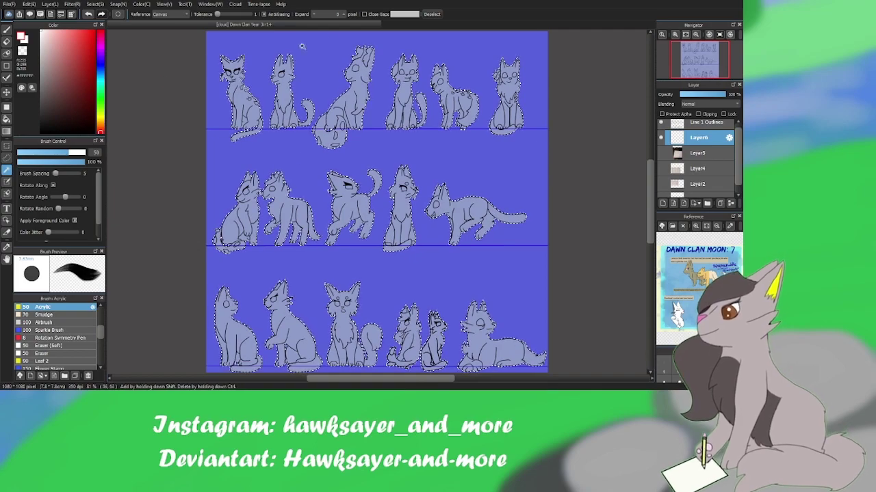
- Paint an olive-brown base coat over the first cat in the top row with the Pen brush at size 24
scroll(390, 182, up, 3)
drag(376, 95, 534, 183)
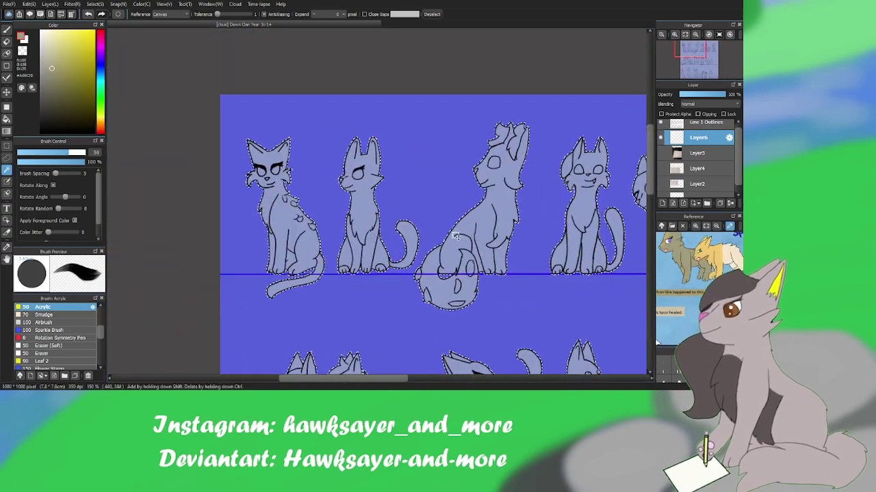
click(7, 30)
drag(32, 153, 52, 153)
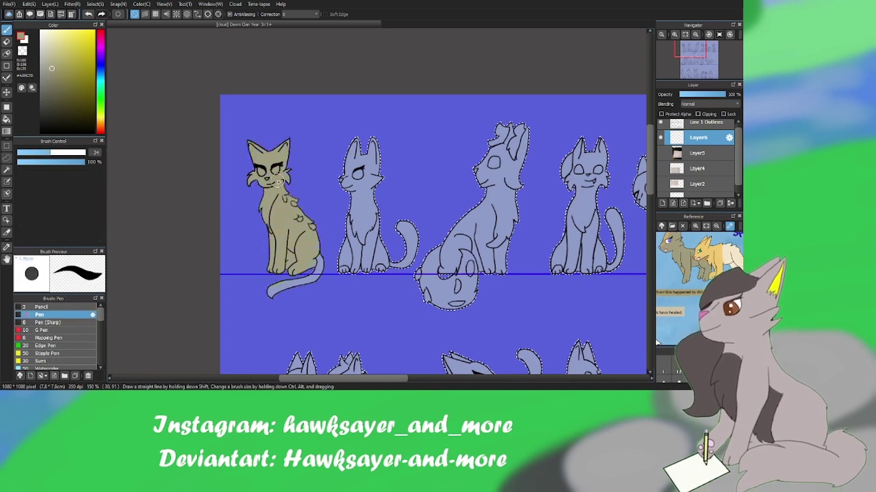
mouse_move(277, 180)
mouse_down()
mouse_move(283, 256)
mouse_move(311, 274)
mouse_up()
- Paint tan patches on the first cat's face, front leg and haunch, adding darker tan stripes within them
alt+click(290, 286)
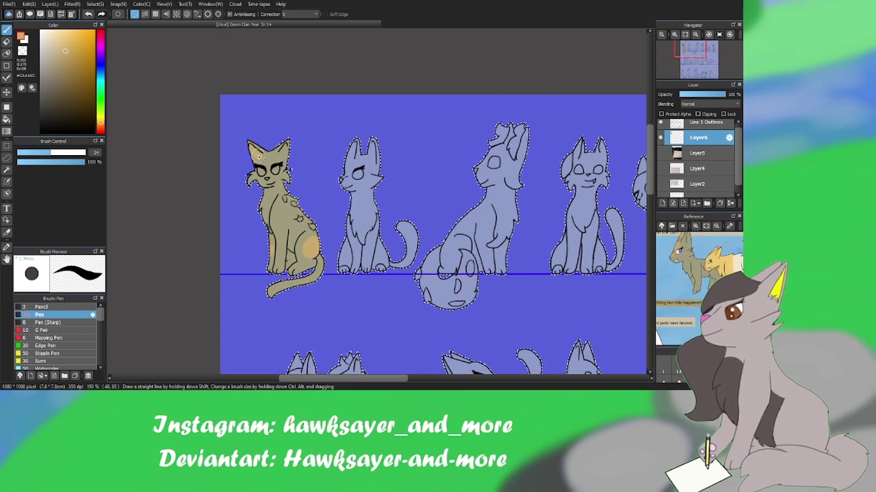
mouse_move(263, 164)
mouse_down()
mouse_move(274, 168)
mouse_move(252, 176)
mouse_up()
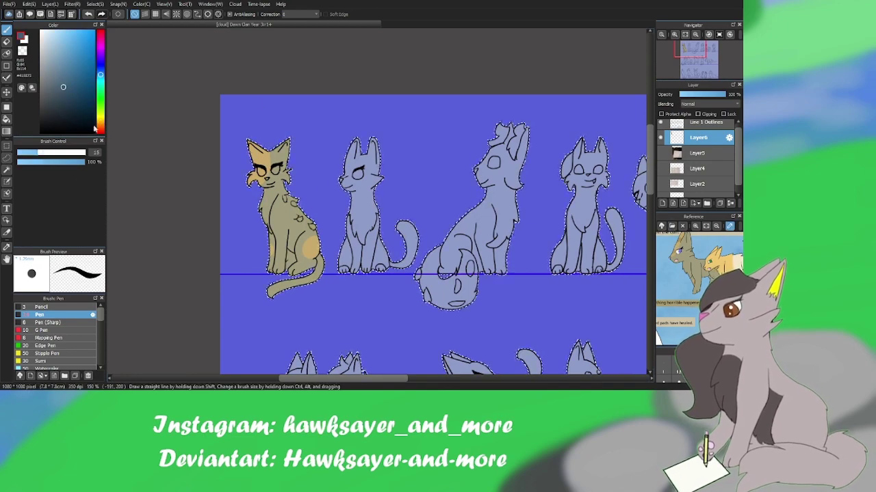
scroll(377, 203, up, 1)
alt+click(219, 174)
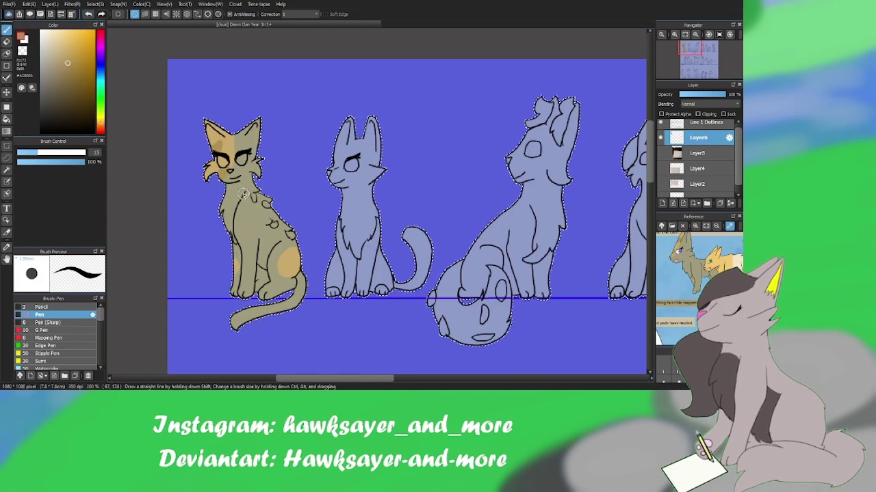
key(bracketleft)
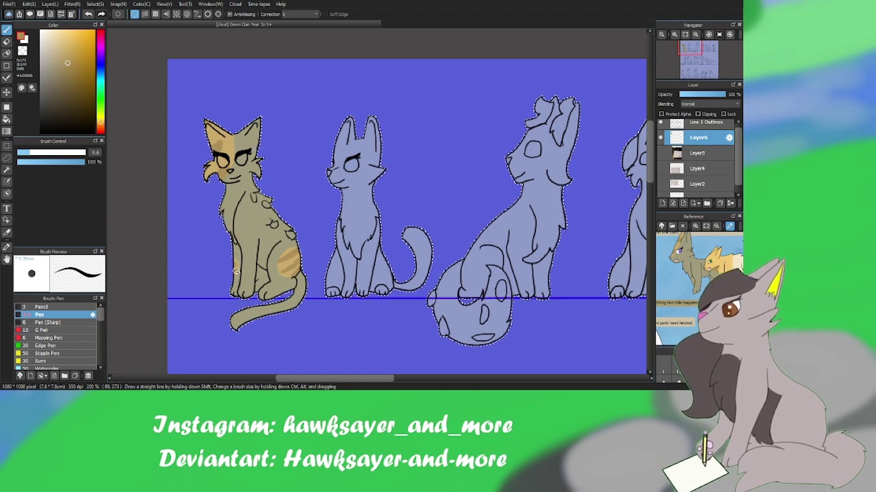
- Colour the first cat's eyes white with purple irises
alt+click(215, 166)
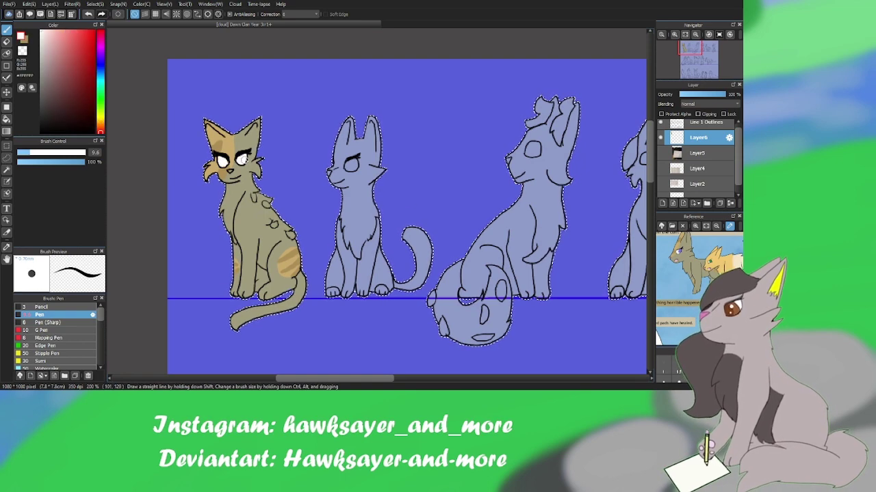
alt+click(231, 171)
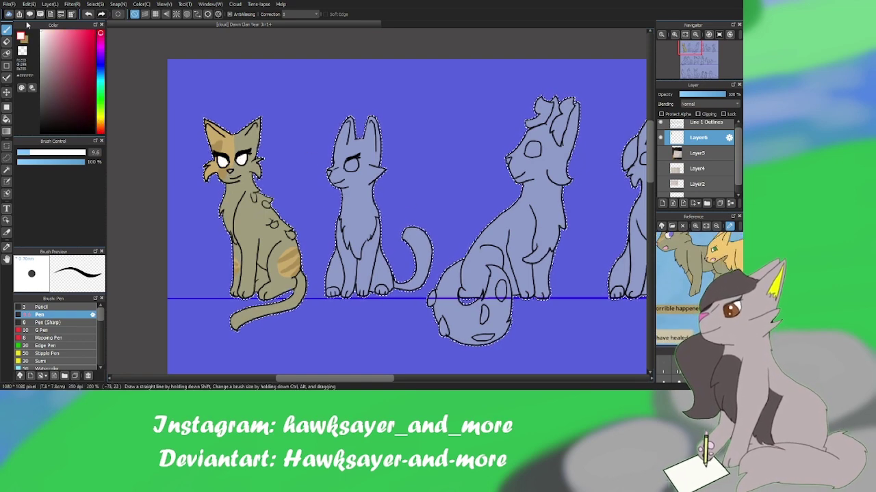
alt+click(214, 126)
alt+click(213, 127)
click(221, 159)
click(240, 159)
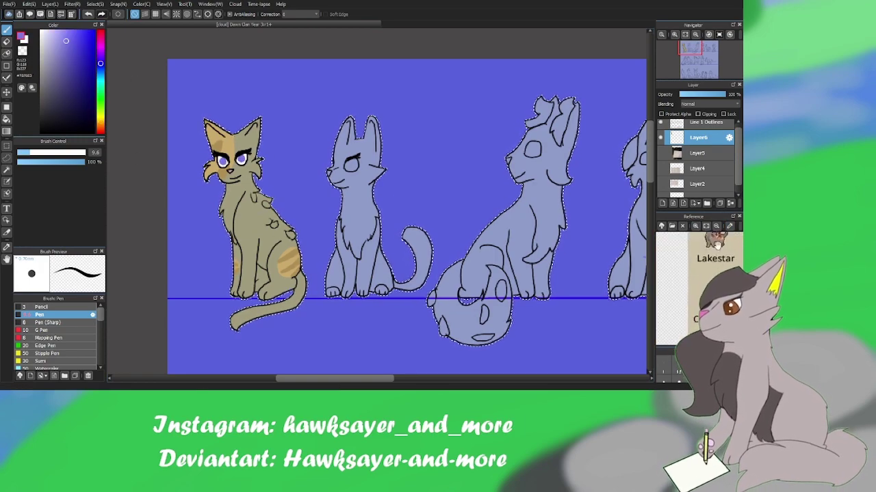
- Fill the small outlined marks along the first cat's neck and back with red
alt+click(209, 124)
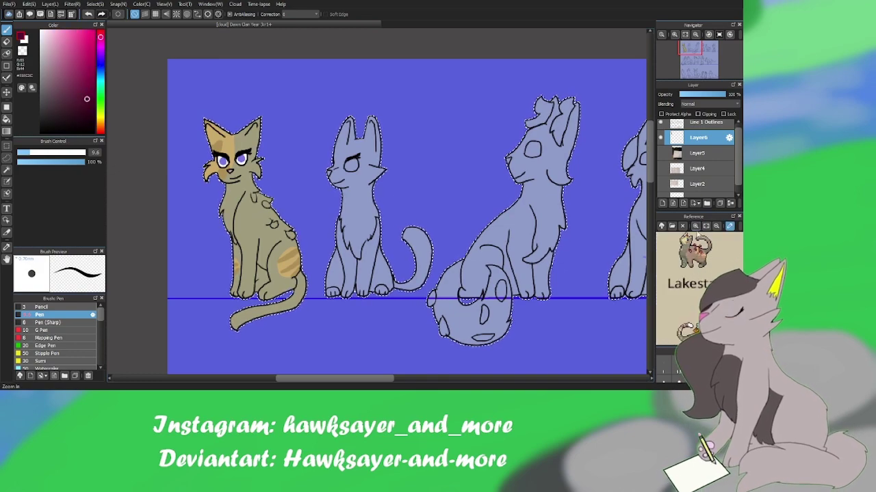
alt+click(208, 124)
alt+click(208, 134)
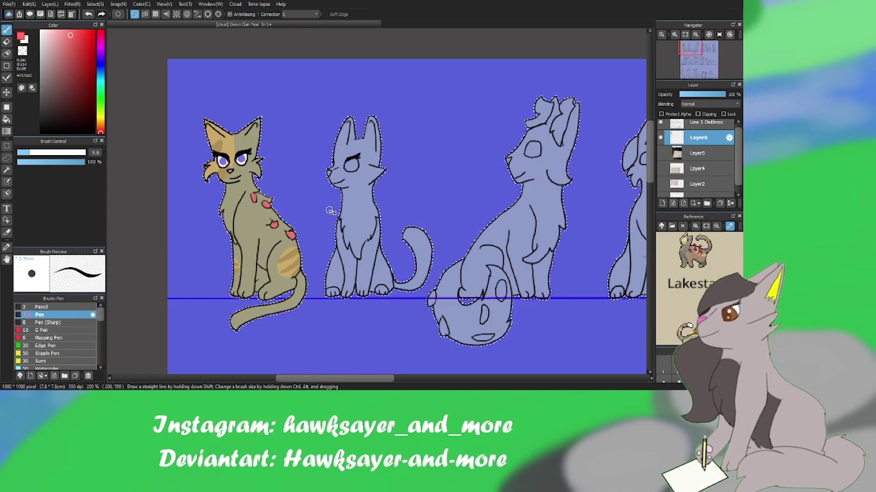
- Soften the first cat's tan patches and stripes with the Blur brush at size 18
scroll(55, 322, down, 3)
click(56, 311)
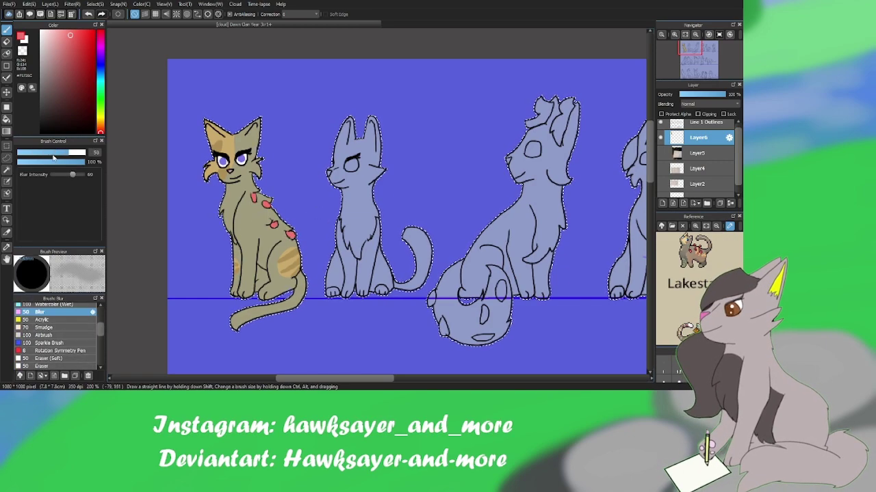
mouse_move(208, 151)
mouse_down()
mouse_move(218, 122)
mouse_move(211, 119)
mouse_up()
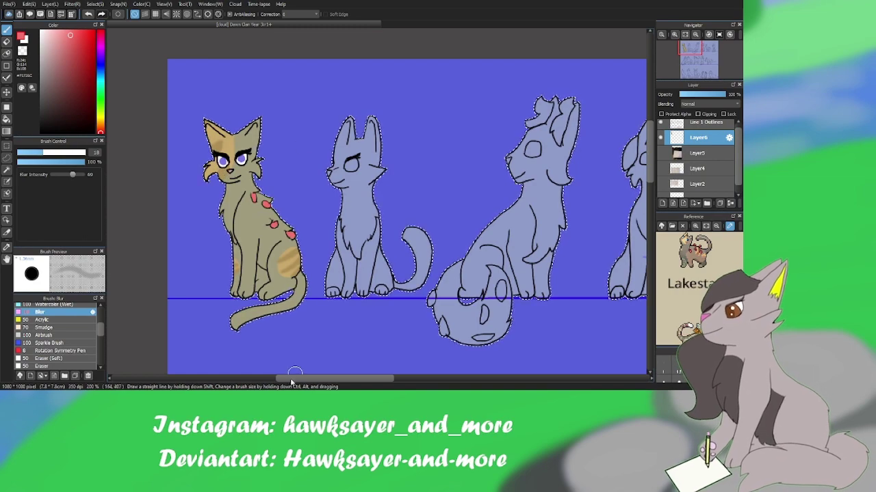
- Paint a light grey base coat over the second cat in the top row, matching the grey spotted cat in the reference image
scroll(356, 171, down, 2)
scroll(428, 170, up, 2)
key(ctrl+d)
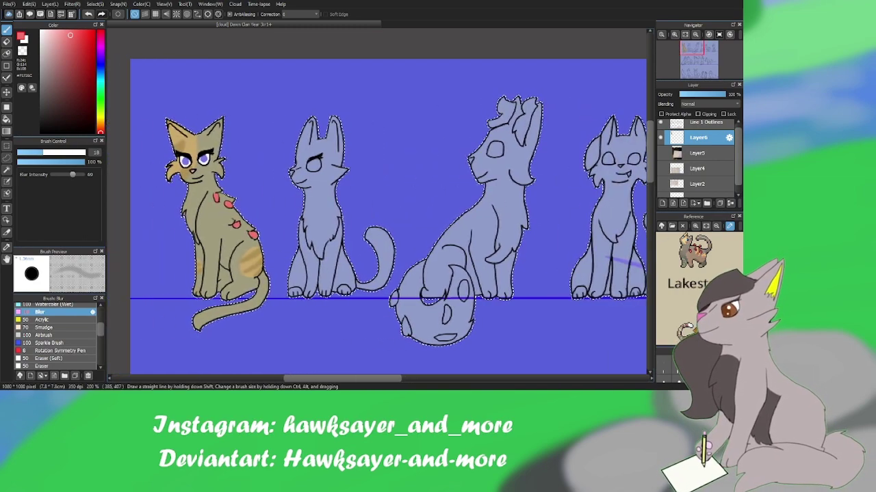
mouse_move(342, 379)
mouse_down()
mouse_move(366, 379)
mouse_move(326, 379)
mouse_up()
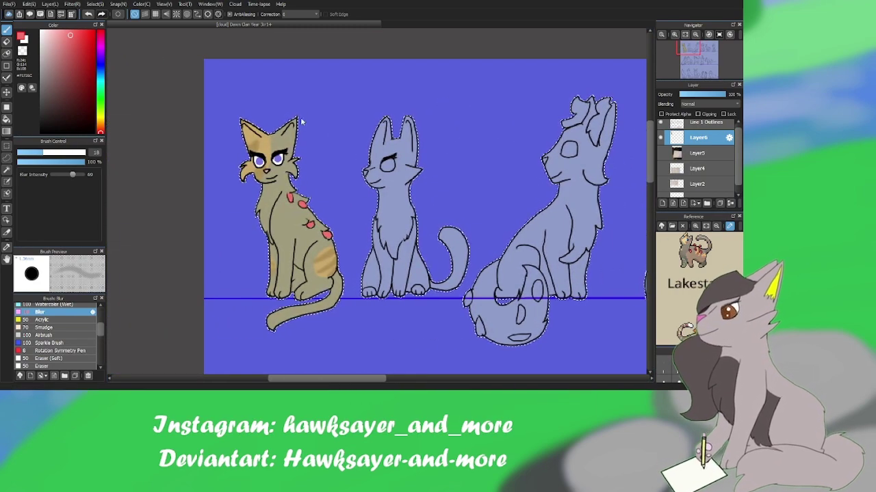
ctrl+click(676, 137)
drag(691, 301, 667, 260)
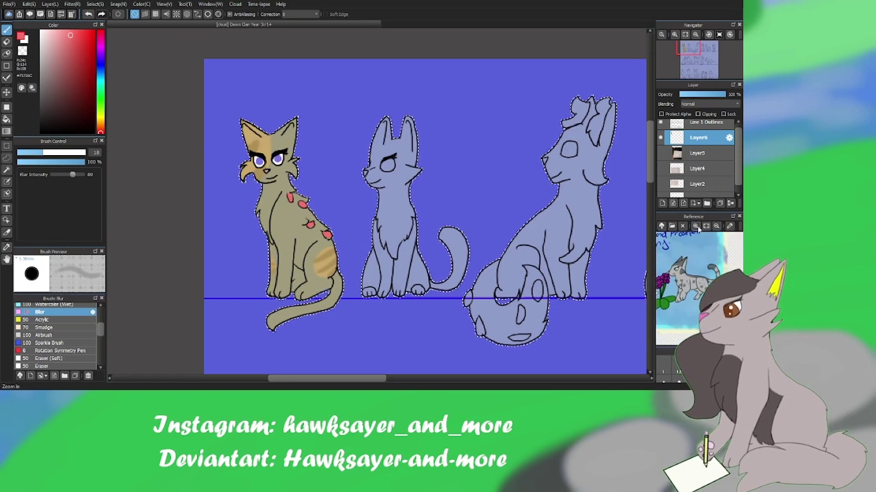
key(b)
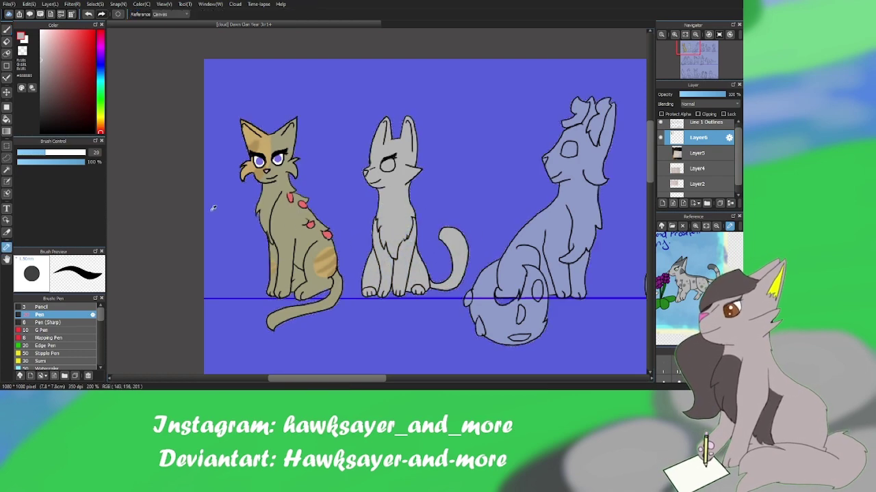
alt+click(299, 156)
key(x)
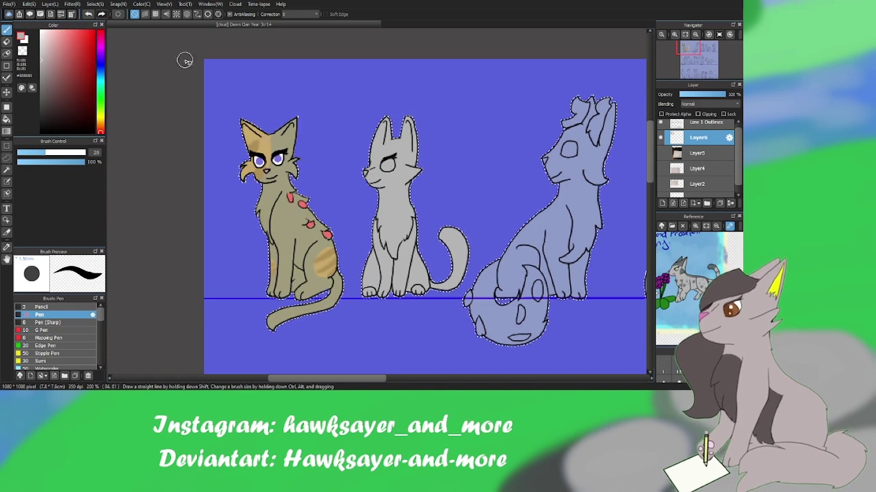
- Paint dark grey markings on the second cat's ears, forehead and cheek, with spots on its body and bands on its tail
alt+click(594, 237)
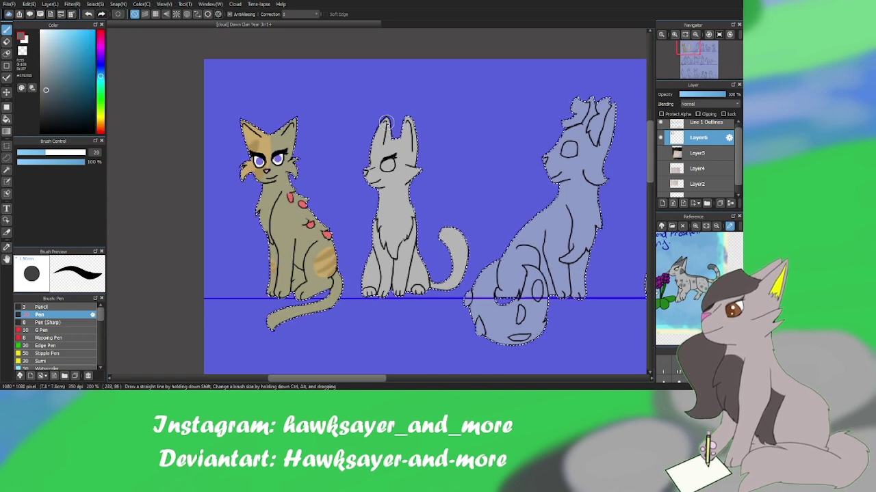
mouse_move(377, 156)
mouse_down()
mouse_move(398, 140)
mouse_move(403, 119)
mouse_move(418, 130)
mouse_move(418, 149)
mouse_move(415, 120)
mouse_move(369, 125)
mouse_move(380, 126)
mouse_move(370, 157)
mouse_move(390, 144)
mouse_move(375, 160)
mouse_move(399, 152)
mouse_up()
drag(351, 164, 383, 146)
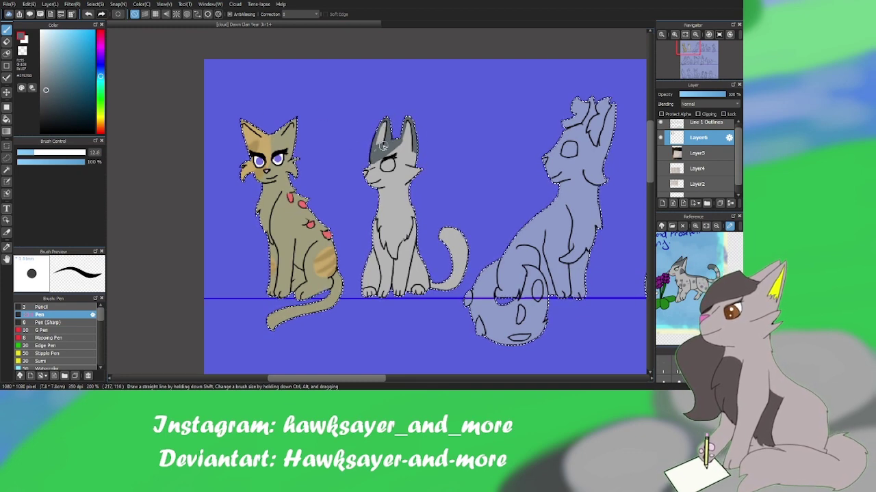
click(88, 15)
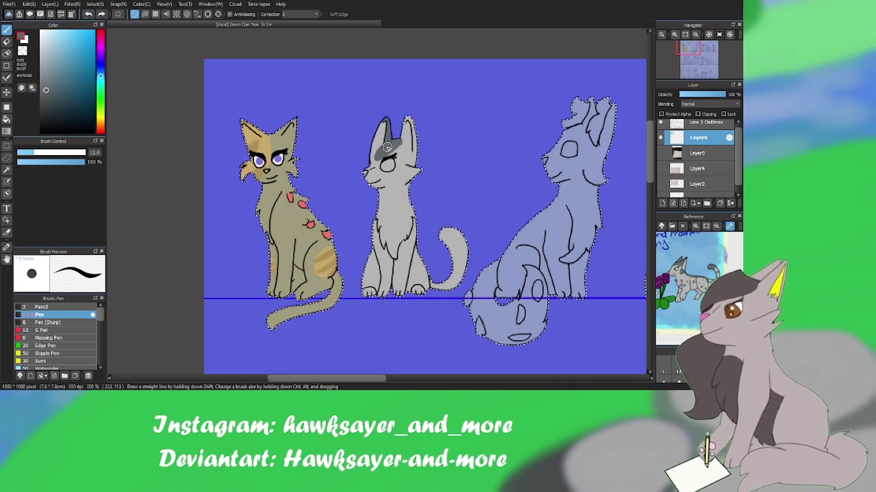
key(ctrl+z)
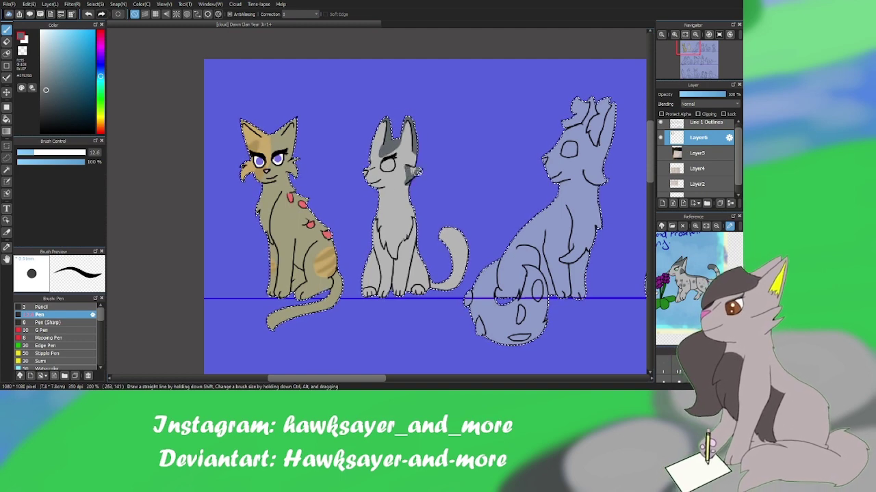
alt+click(406, 180)
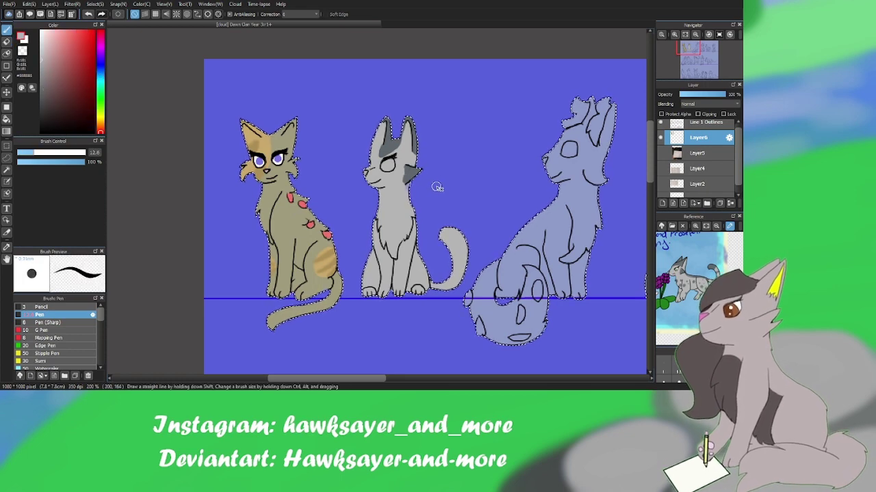
alt+click(377, 156)
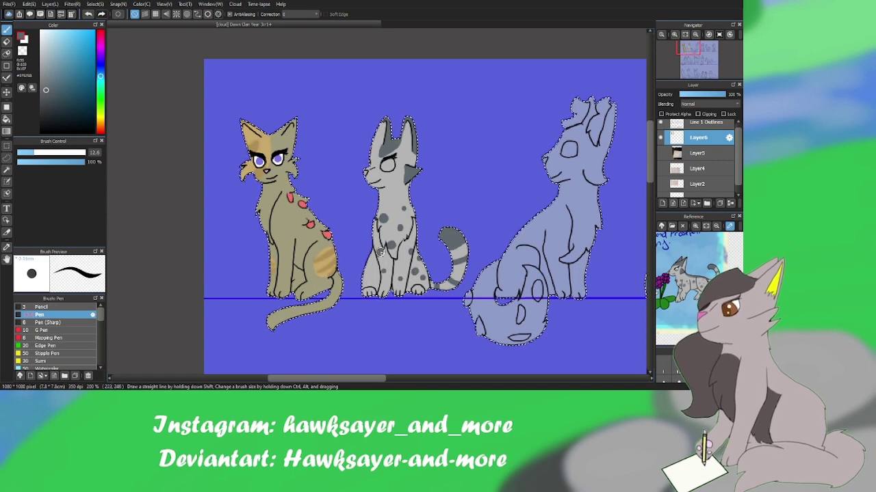
- Colour the second cat's eye white with a green iris and its nose pink, using the reference image's colours
key(x)
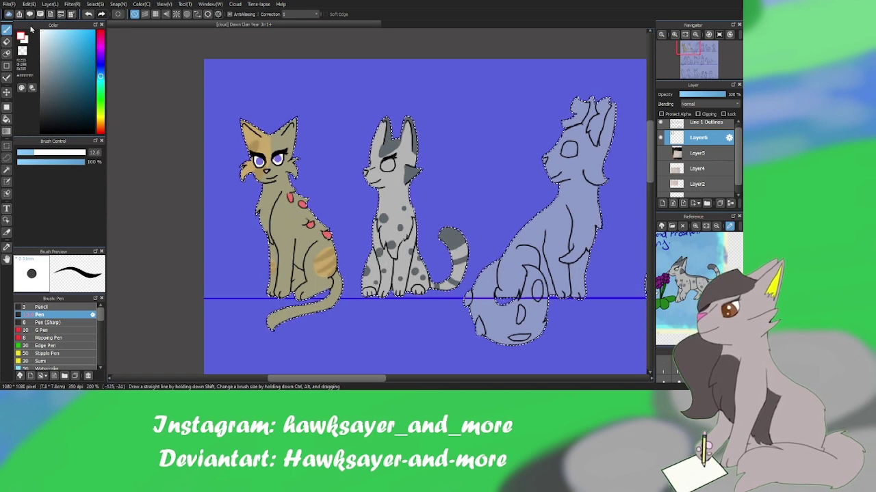
drag(385, 162, 390, 166)
key(x)
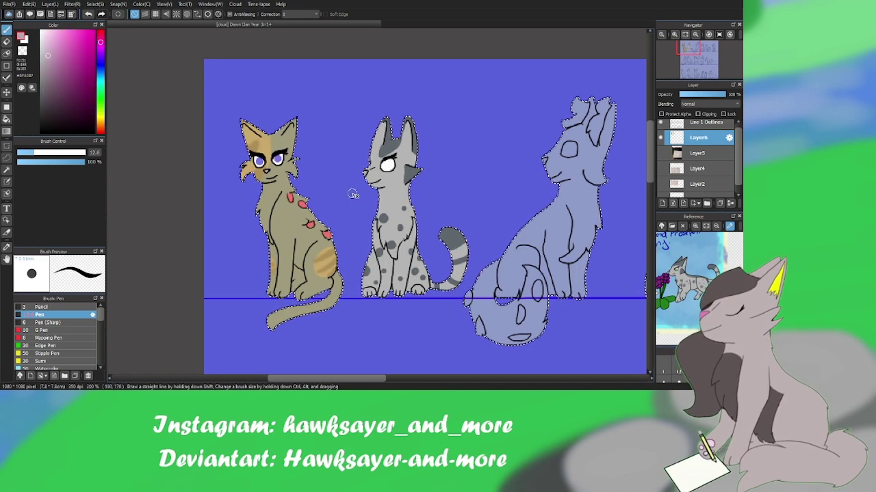
scroll(694, 287, up, 2)
click(660, 257)
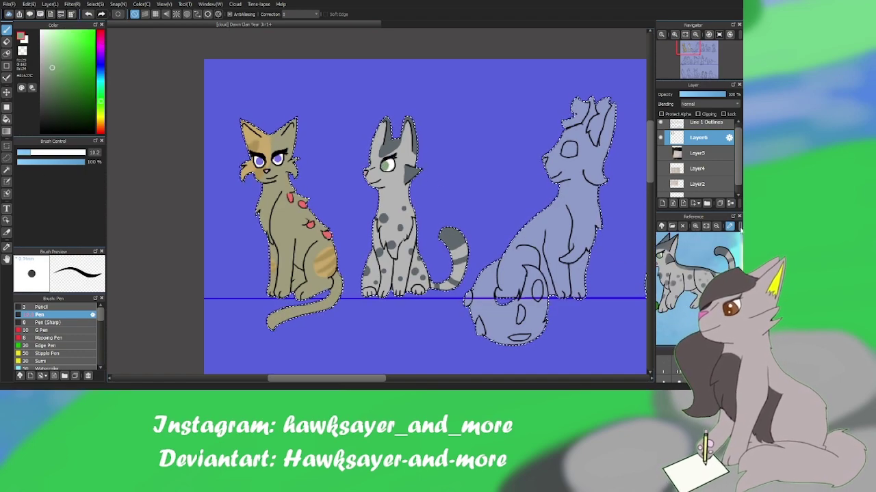
drag(691, 294, 711, 301)
click(665, 274)
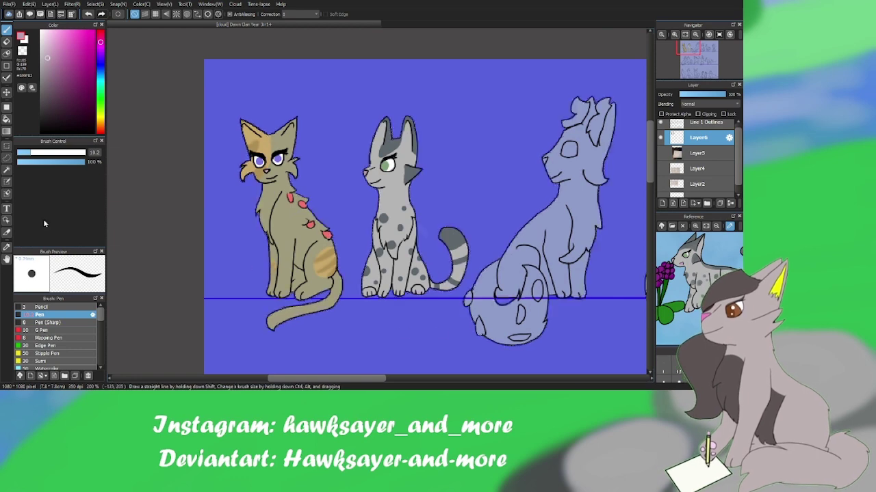
- Soften the second cat's dark grey spots and tail bands with the Blur brush at size 18
key(b)
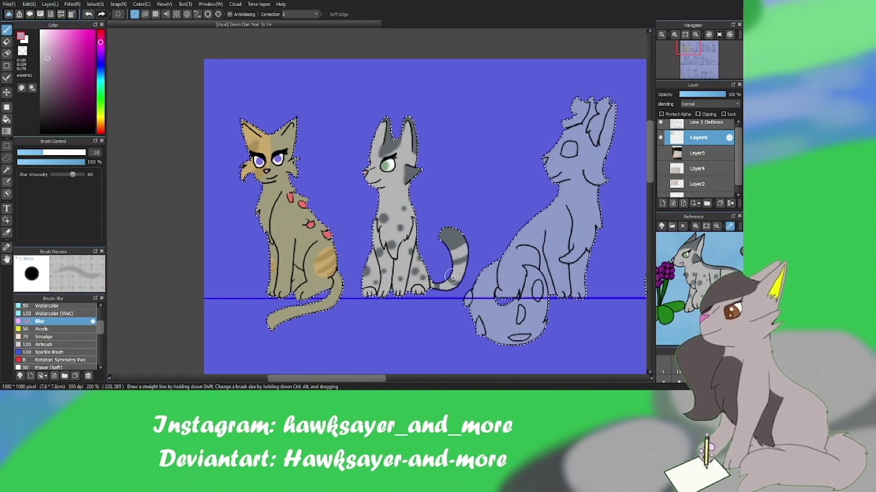
scroll(426, 174, down, 1)
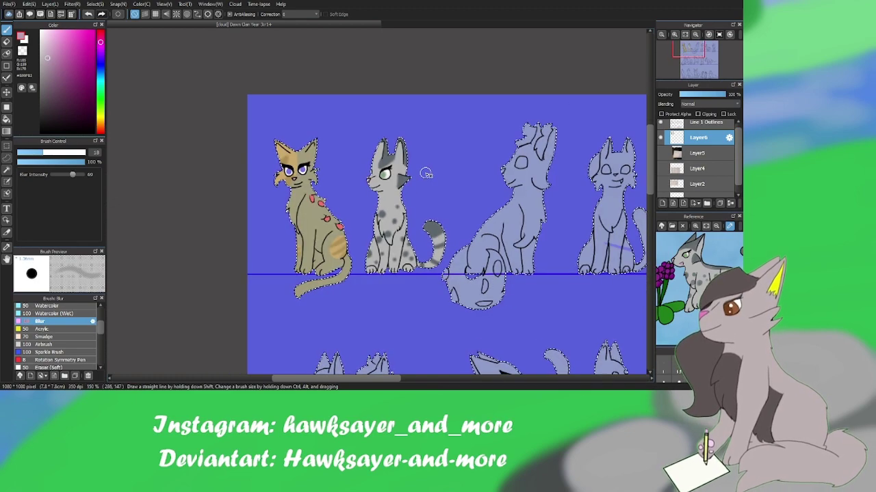
- Paint a golden-orange base coat over the third cat in the top row, matching the orange cat in the reference image
scroll(426, 174, right, 3)
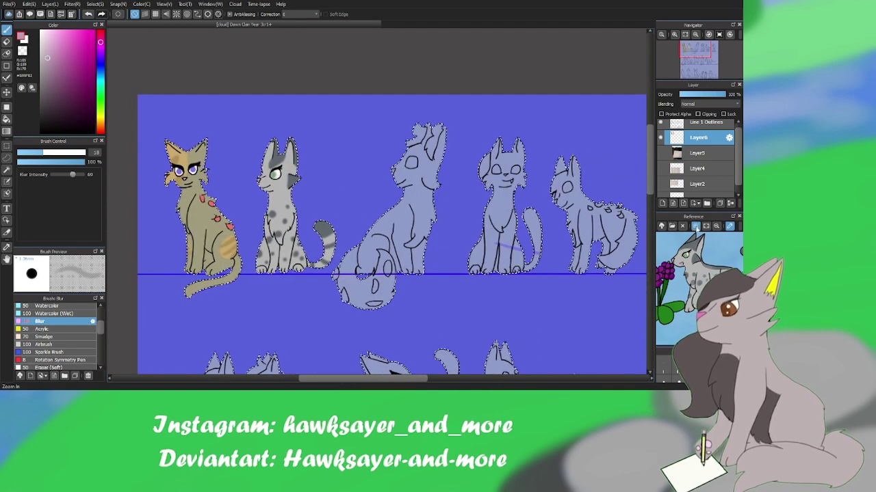
click(716, 225)
scroll(697, 287, down, 3)
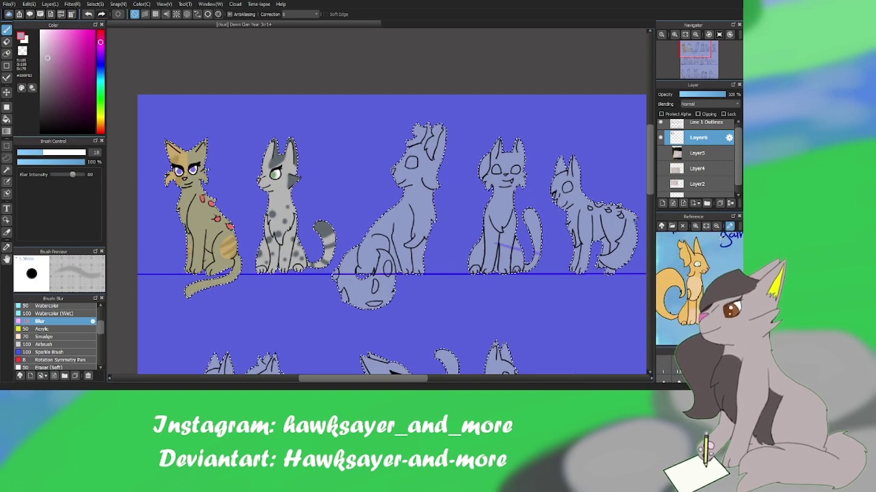
click(684, 274)
scroll(55, 335, up, 3)
click(39, 314)
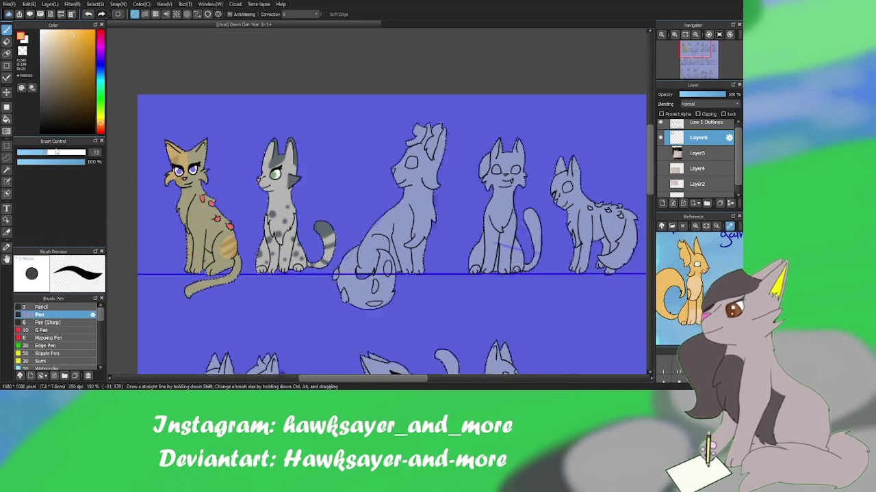
drag(335, 277, 369, 240)
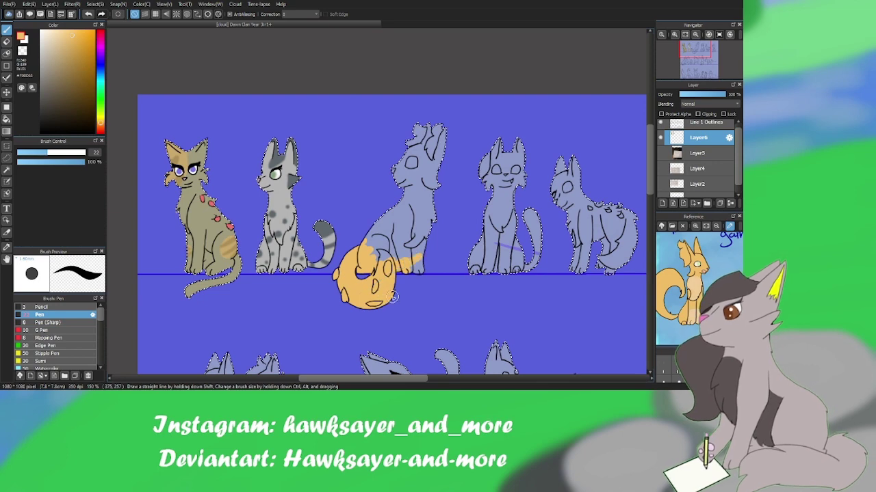
mouse_move(393, 297)
mouse_down()
mouse_move(423, 236)
mouse_move(376, 201)
mouse_move(395, 148)
mouse_move(450, 150)
mouse_up()
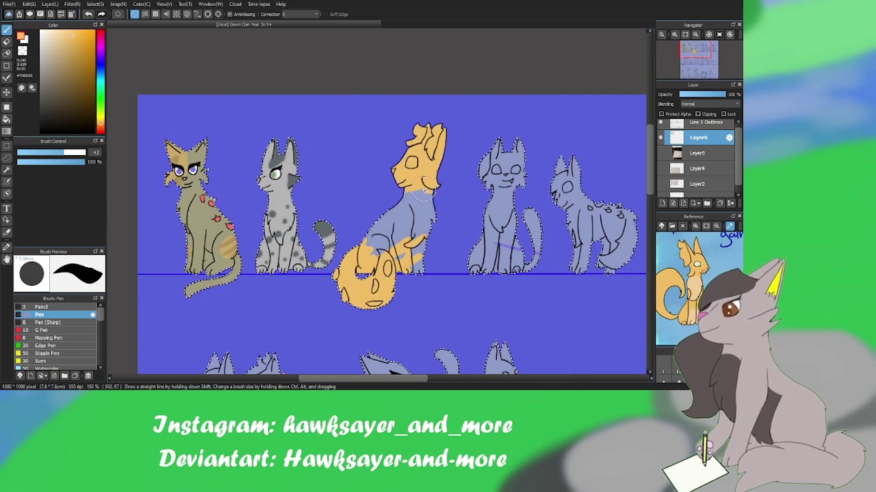
drag(424, 203, 420, 272)
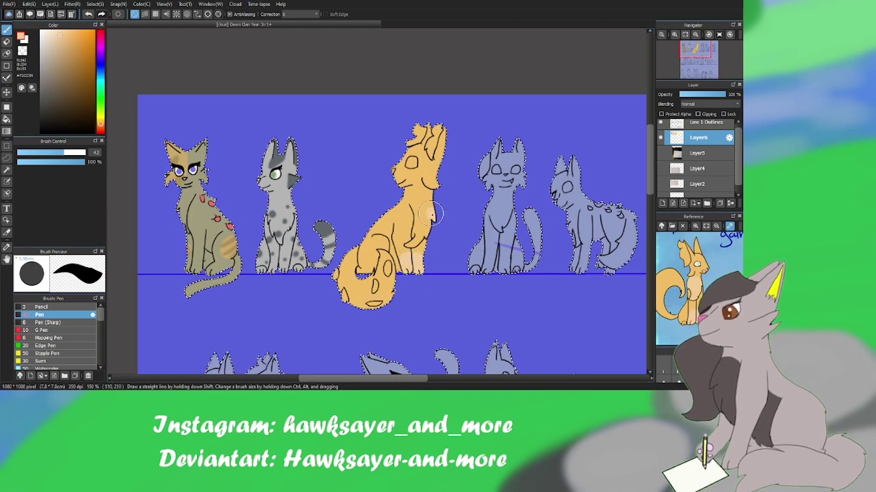
- Add pale peach patches to the third cat's chest and front paws
key(bracketleft)
key(ctrl+plus)
key(bracketleft)
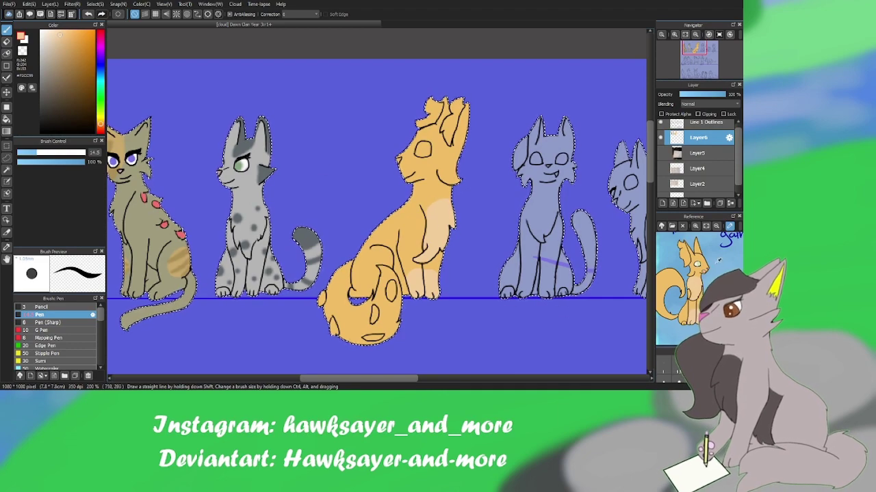
- Colour the third cat's eye white with a pale green iris and soften its peach patches with the Blur brush at size 18
key(x)
drag(419, 145, 420, 152)
key(ctrl+d)
key(ctrl+z)
click(48, 43)
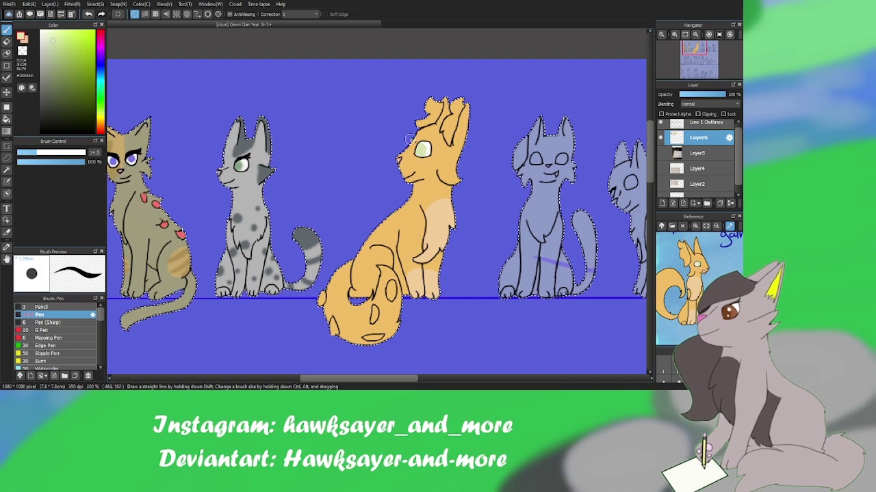
scroll(55, 335, down, 4)
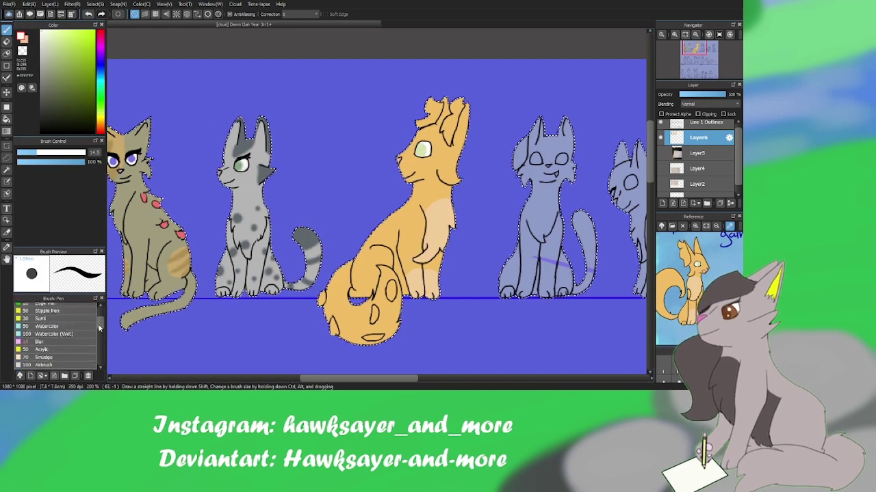
click(39, 308)
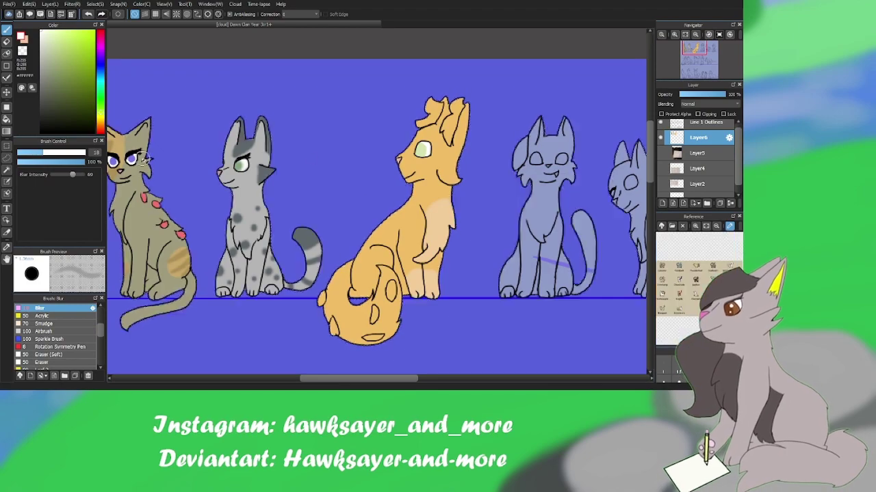
- Fill the spots along the outer edge and underside of the third cat's curled tail with near-black
drag(711, 322, 710, 263)
scroll(710, 269, up, 2)
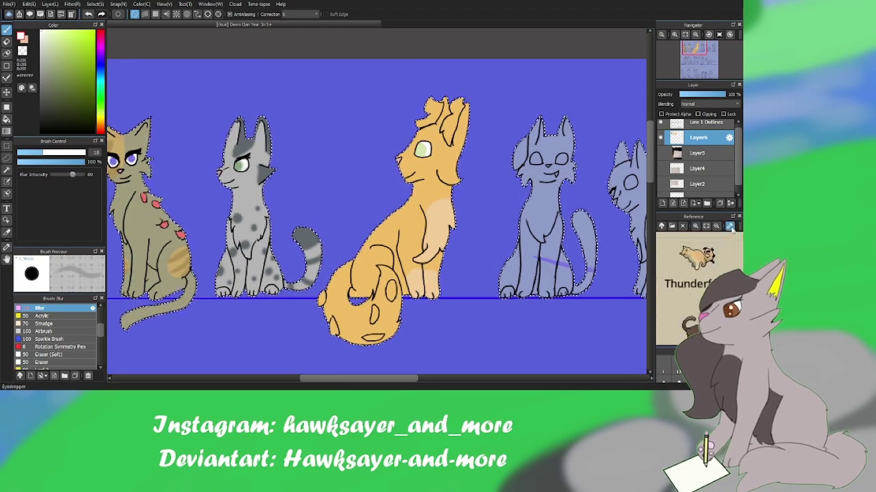
alt+click(320, 297)
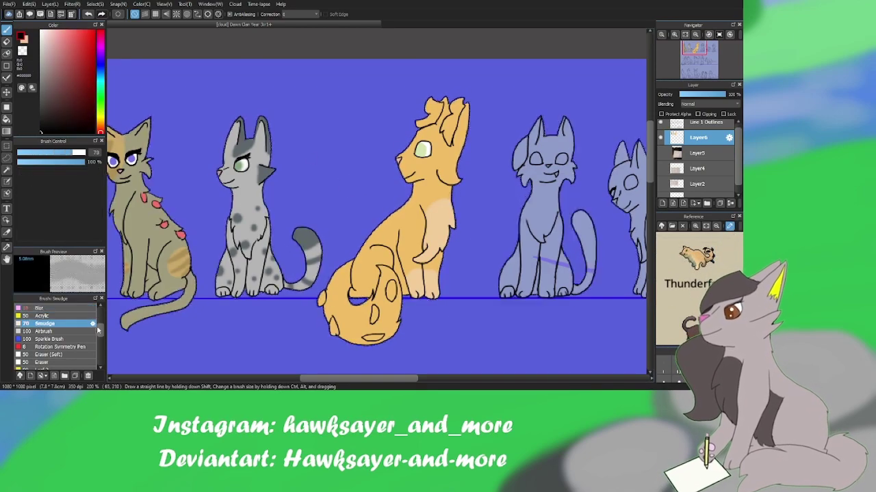
key(b)
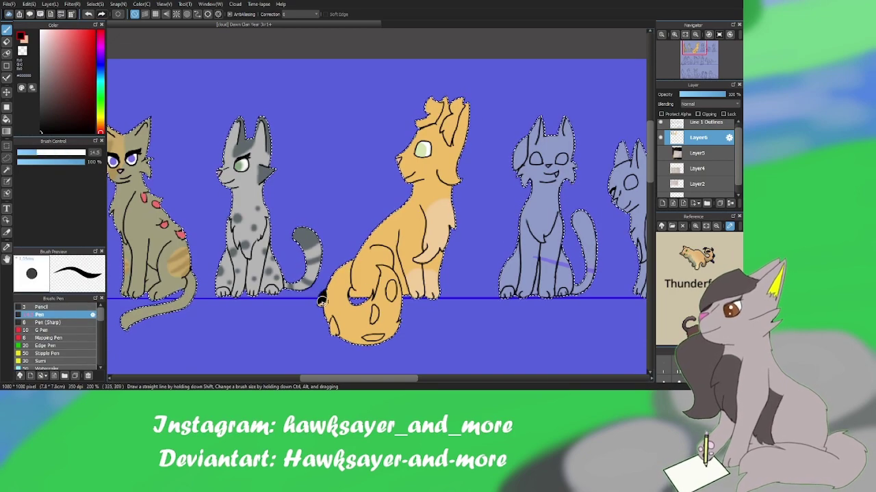
mouse_move(321, 301)
mouse_down()
mouse_move(356, 300)
mouse_move(332, 327)
mouse_up()
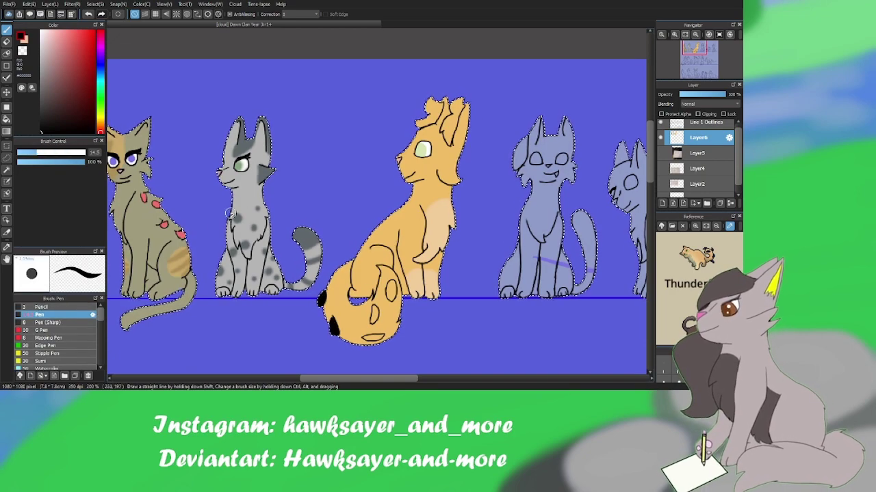
alt+click(320, 301)
alt+click(398, 164)
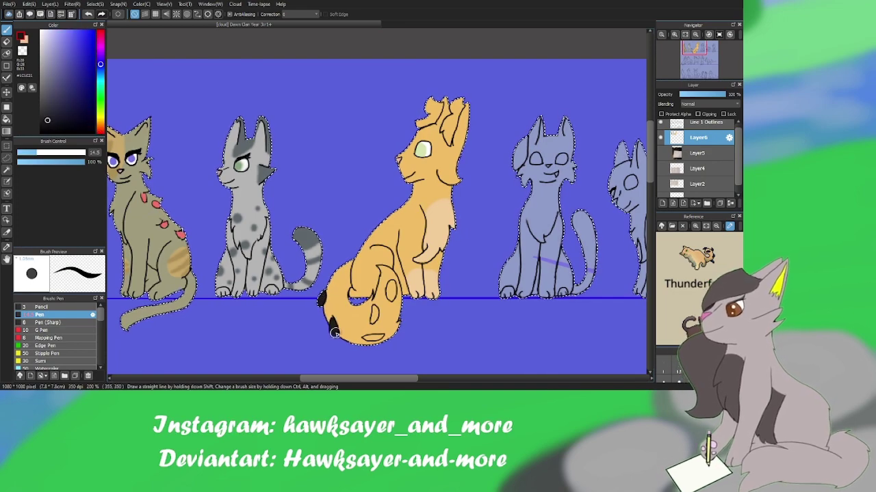
click(54, 152)
drag(366, 337, 379, 337)
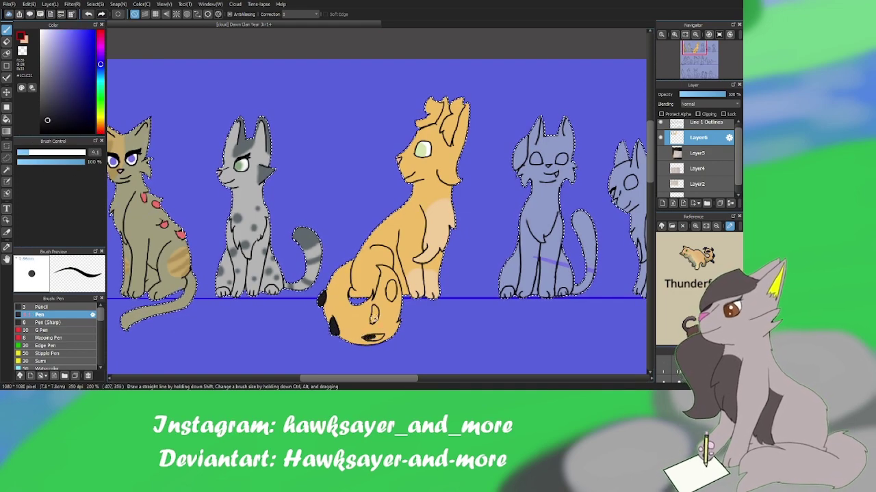
- Fill the two remaining oval spots inside the third cat's curled tail with the same near-black
key(ctrl+plus)
scroll(351, 207, down, 5)
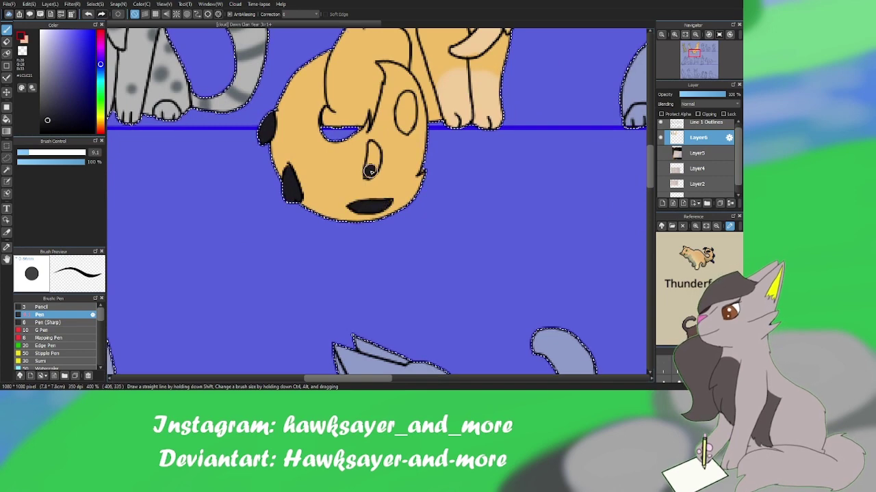
drag(368, 173, 372, 160)
mouse_move(401, 109)
mouse_down()
mouse_move(404, 130)
mouse_move(405, 103)
mouse_up()
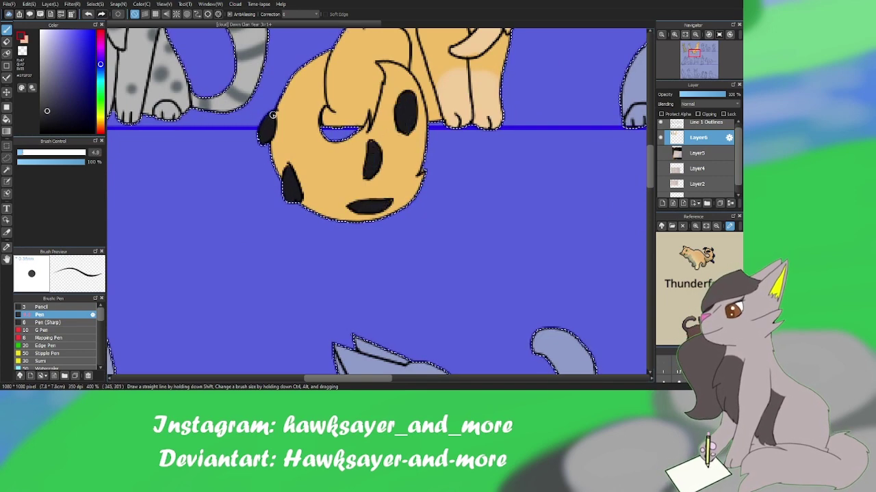
- Add slightly lighter grey highlights to the third cat's tail spots with the Pen at size 4.8 and soften them with the Blur brush
drag(287, 171, 300, 202)
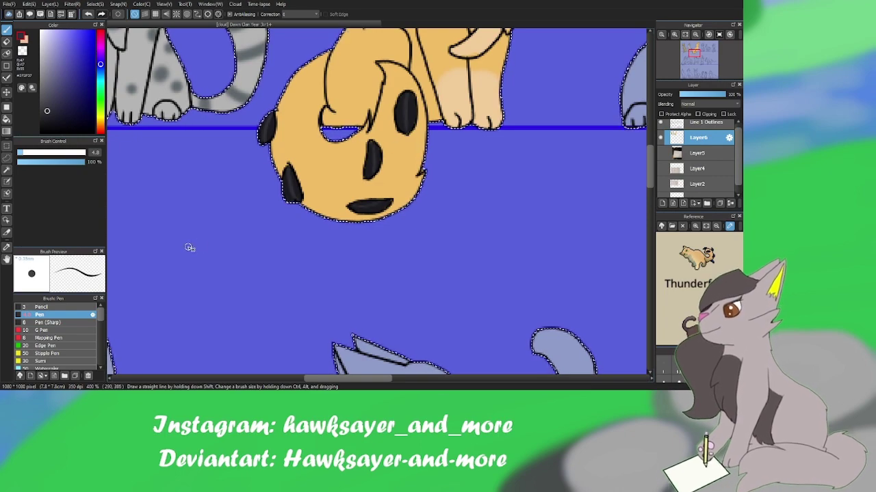
scroll(98, 328, down, 3)
click(48, 320)
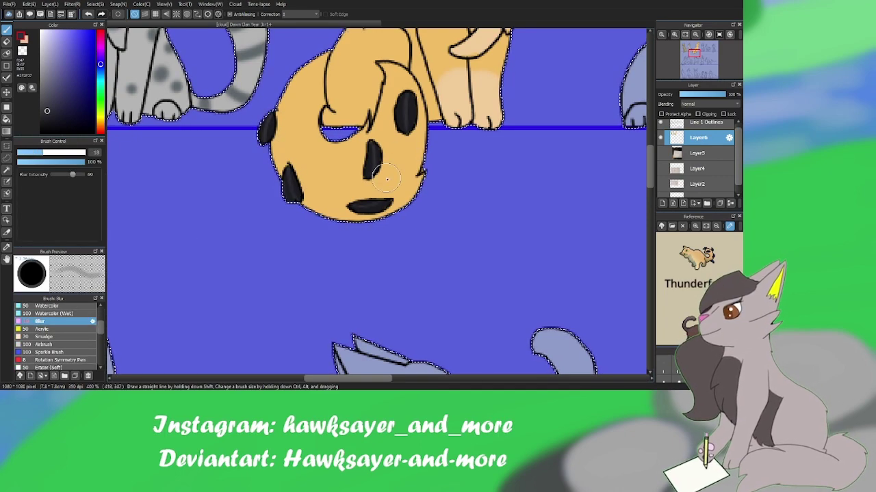
- Paint a brown base coat over the fourth cat in the top row, using the coat colour of the Codtooth reference
scroll(405, 118, down, 5)
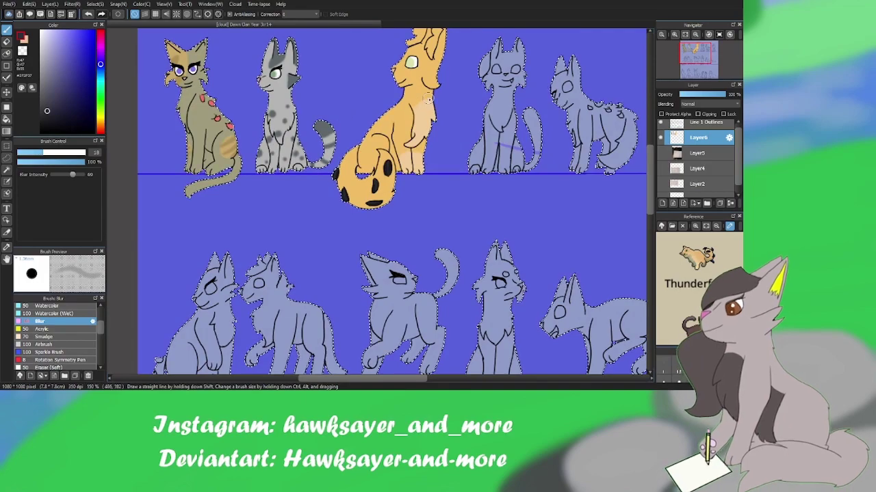
scroll(408, 155, down, 3)
scroll(409, 155, left, 2)
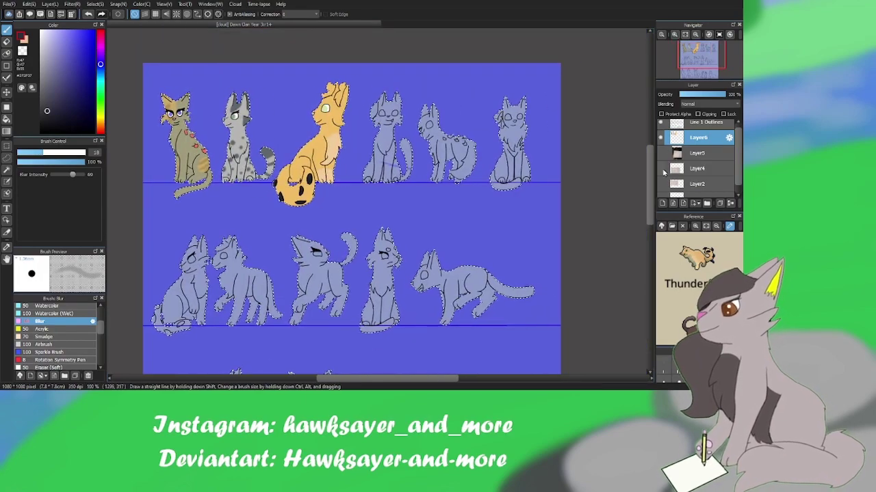
key(ctrl+plus)
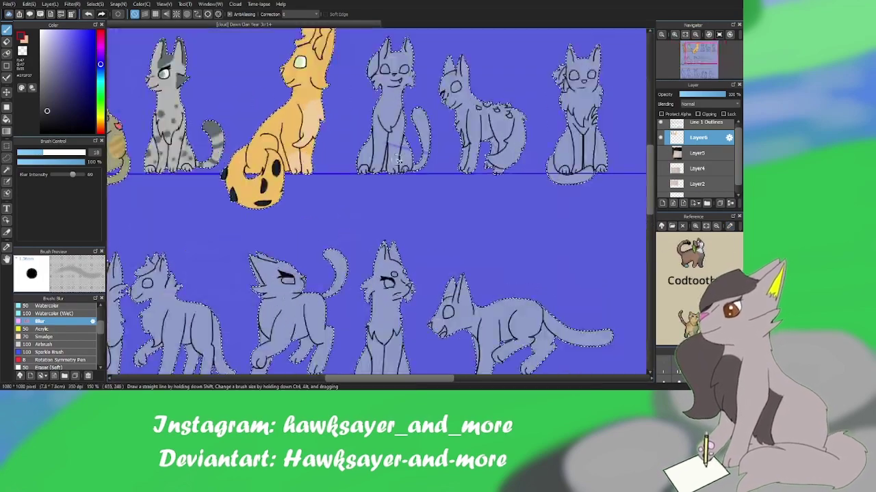
ctrl+click(676, 137)
click(729, 225)
click(690, 257)
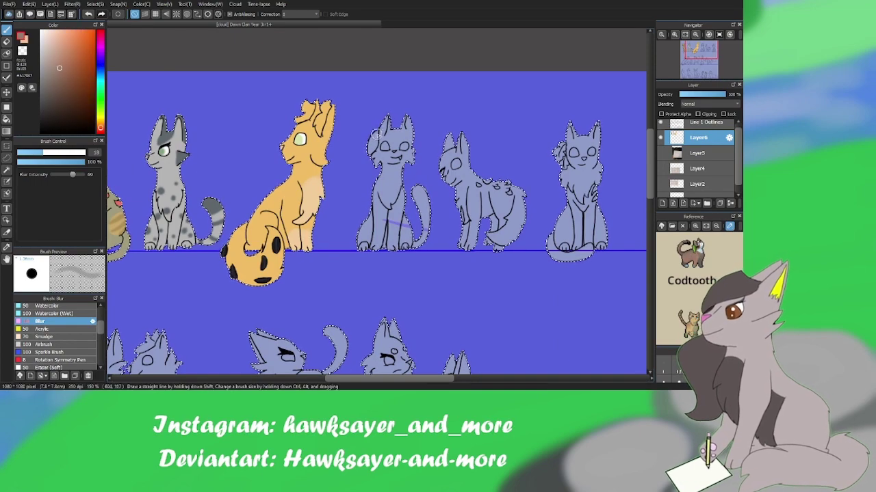
key(b)
drag(387, 122, 374, 134)
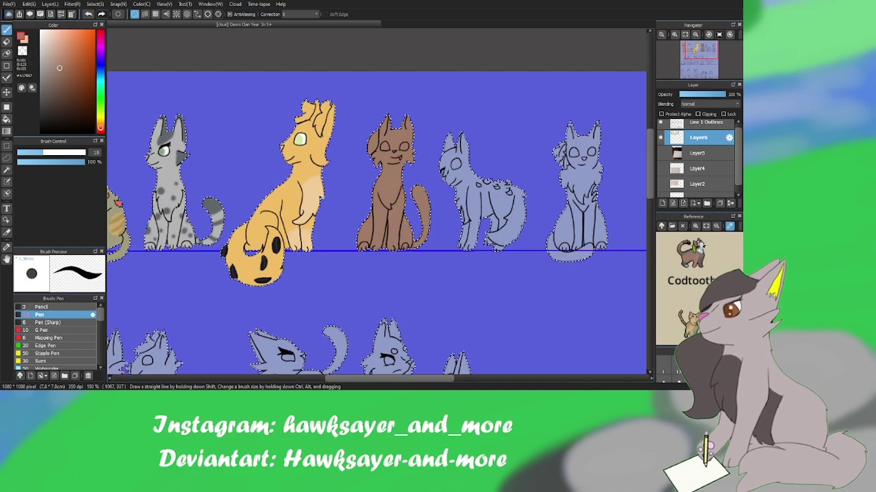
- Paint the fourth cat's tail tip and bands near-black, and its toes, muzzle, chest and forehead patch pale blue-white
click(700, 244)
click(40, 153)
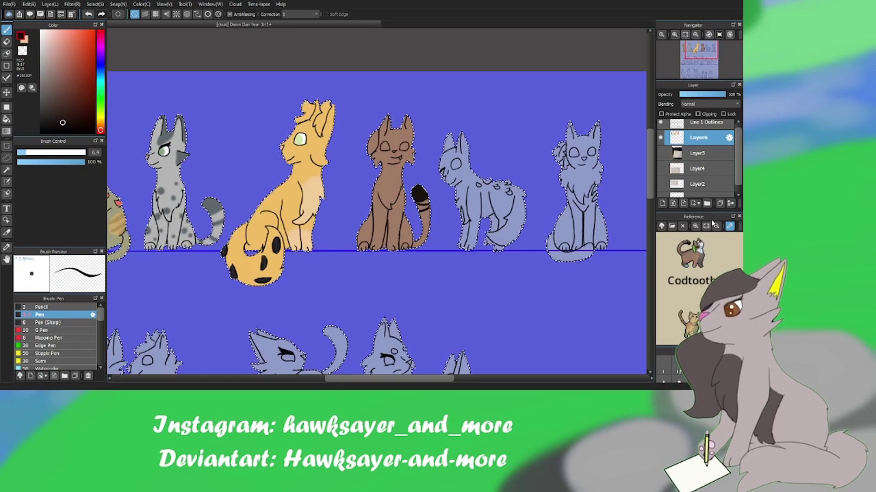
alt+click(574, 226)
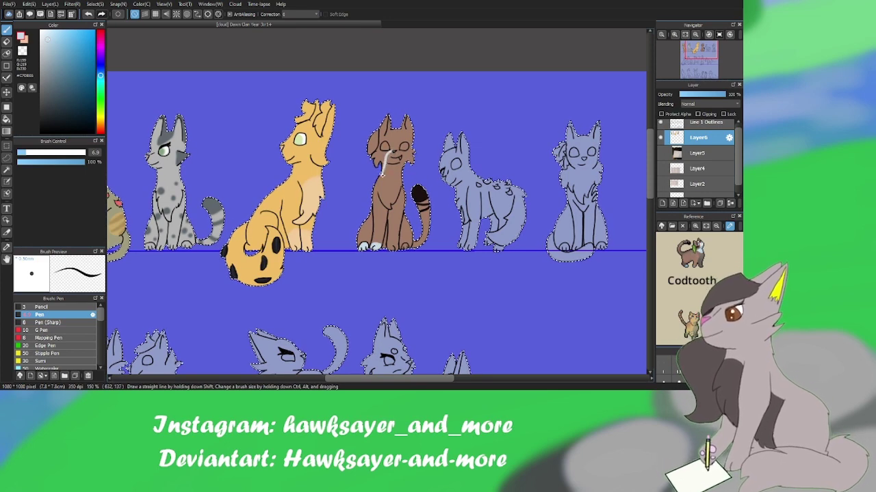
drag(387, 155, 399, 161)
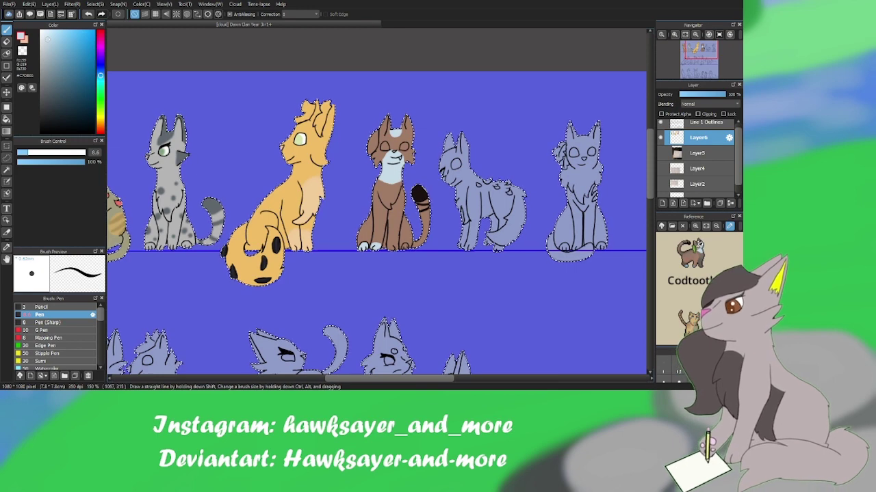
- Paint the fourth cat's cheek tufts dark brown and the leaf beside its ear green with darker green details
alt+click(393, 158)
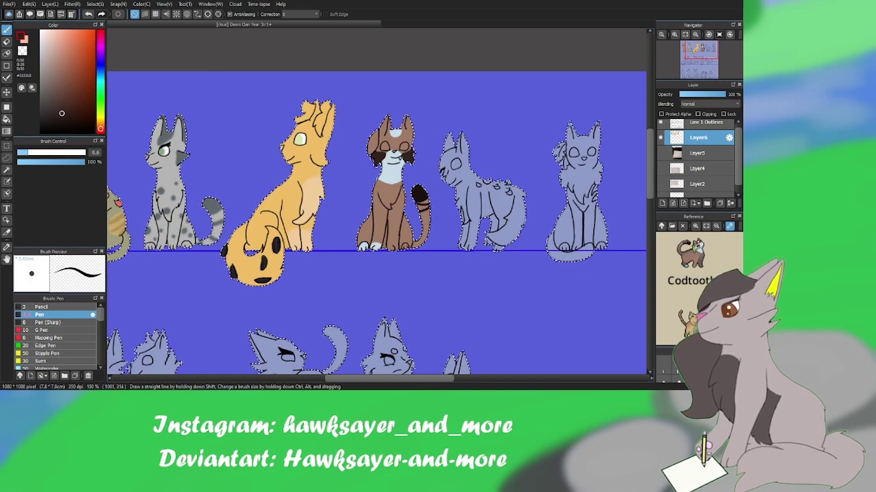
alt+click(367, 149)
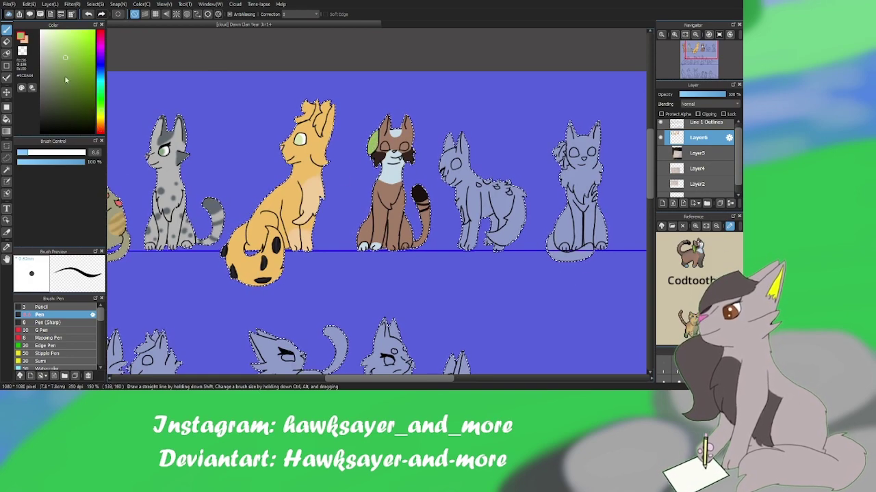
alt+click(380, 152)
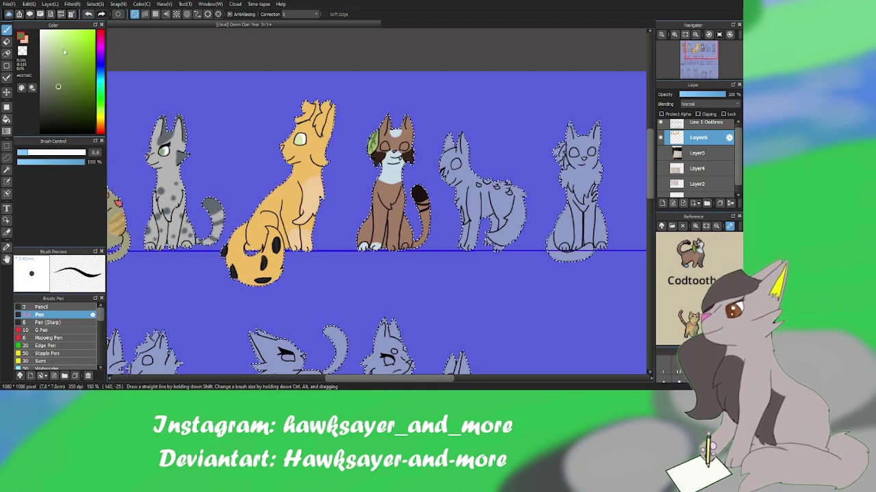
- Colour the fourth cat's eyes white and its nose pink
alt+click(385, 146)
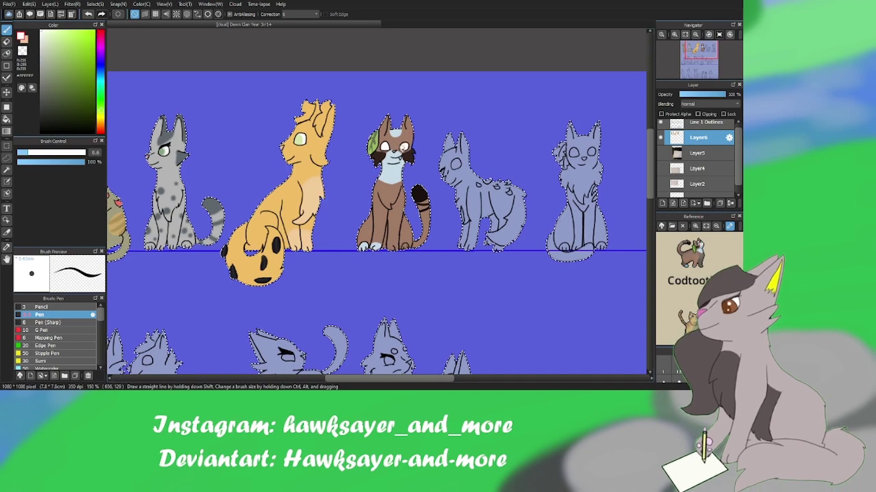
scroll(373, 205, up, 1)
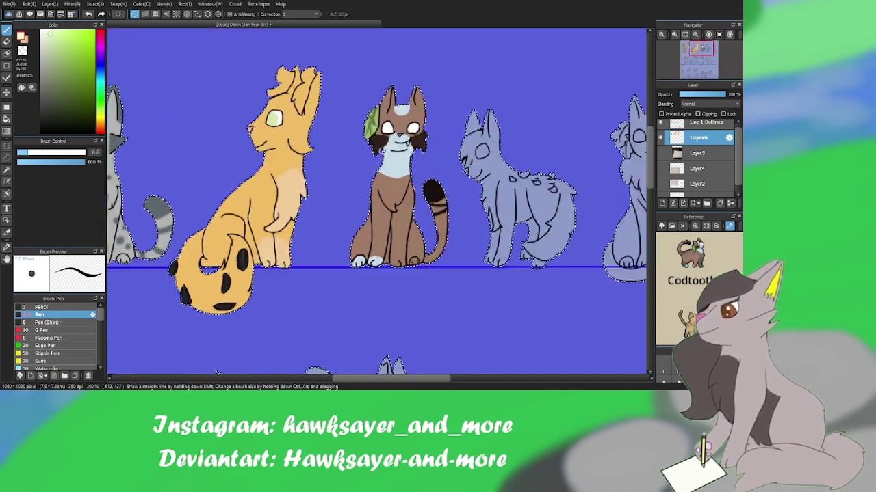
click(100, 42)
click(52, 39)
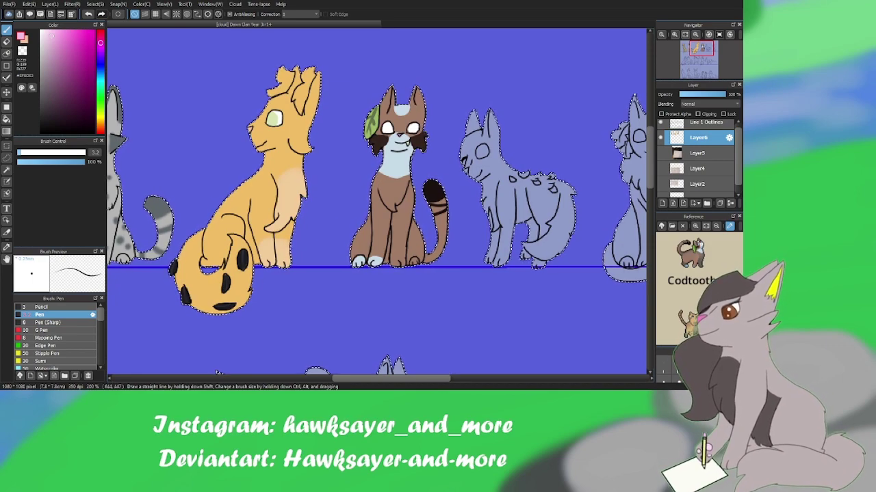
- Soften the leaf shading and the tail band edges on the fourth cat with the Blur brush
key(b)
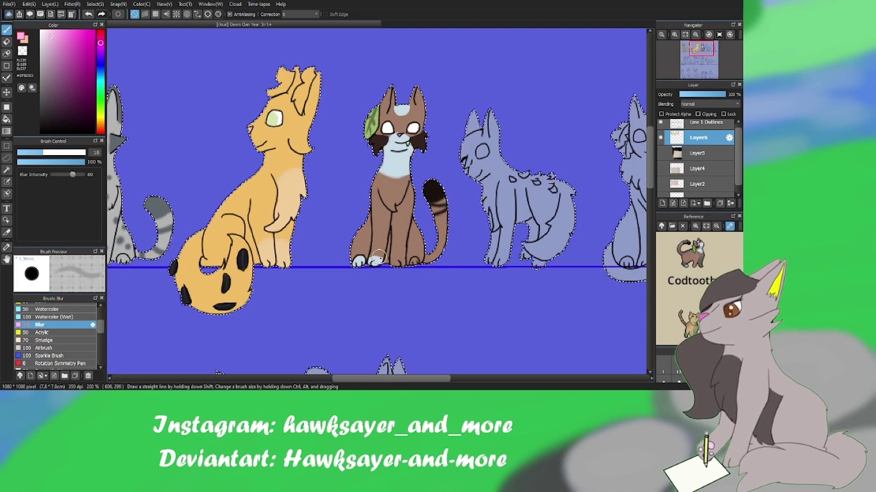
drag(373, 117, 370, 126)
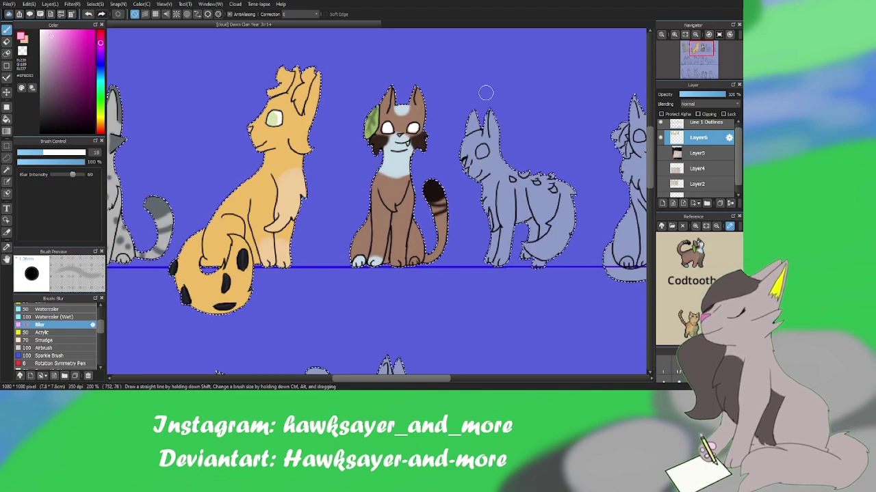
key(ctrl+d)
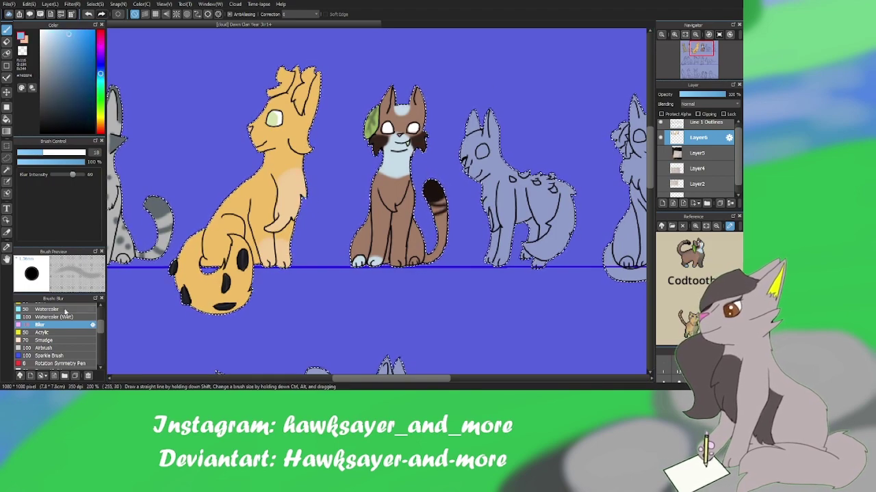
- Paint light blue irises in both of the fourth cat's eyes with the Pen brush
key(p)
click(69, 314)
key(ctrl+shift+d)
drag(385, 127, 390, 130)
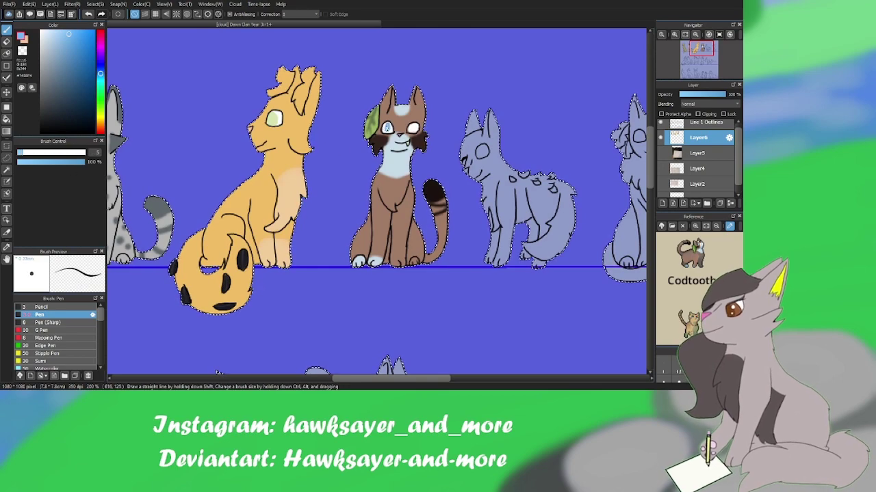
- Paint a golden-yellow base coat over the fifth cat in the top row, sampling the coat colour from its reference image
scroll(216, 373, right, 5)
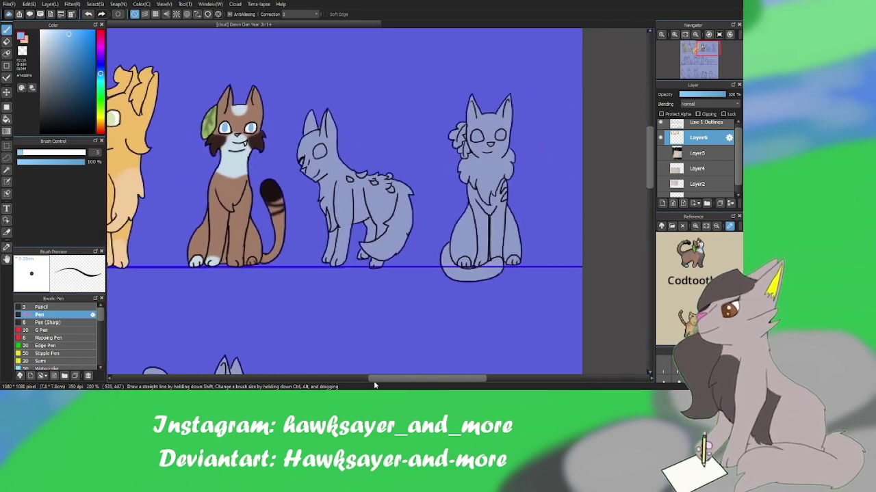
click(721, 227)
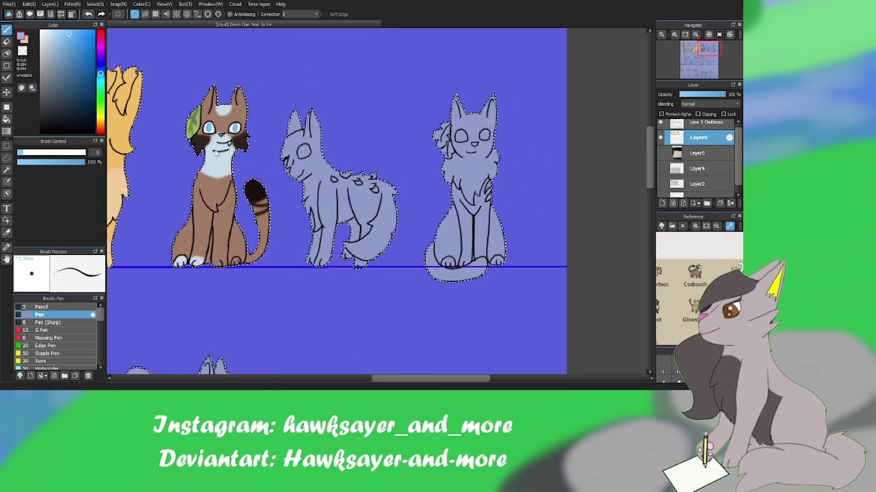
mouse_move(694, 213)
mouse_down()
mouse_move(695, 294)
mouse_move(695, 205)
mouse_up()
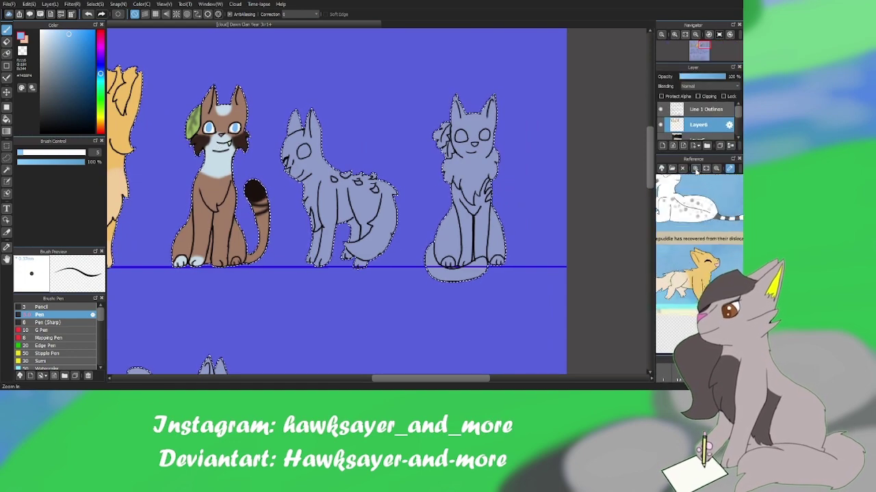
click(711, 264)
mouse_move(301, 119)
mouse_down()
mouse_move(346, 172)
mouse_move(323, 209)
mouse_move(335, 205)
mouse_move(310, 212)
mouse_move(304, 198)
mouse_move(323, 268)
mouse_move(351, 220)
mouse_move(354, 238)
mouse_move(338, 248)
mouse_move(363, 256)
mouse_up()
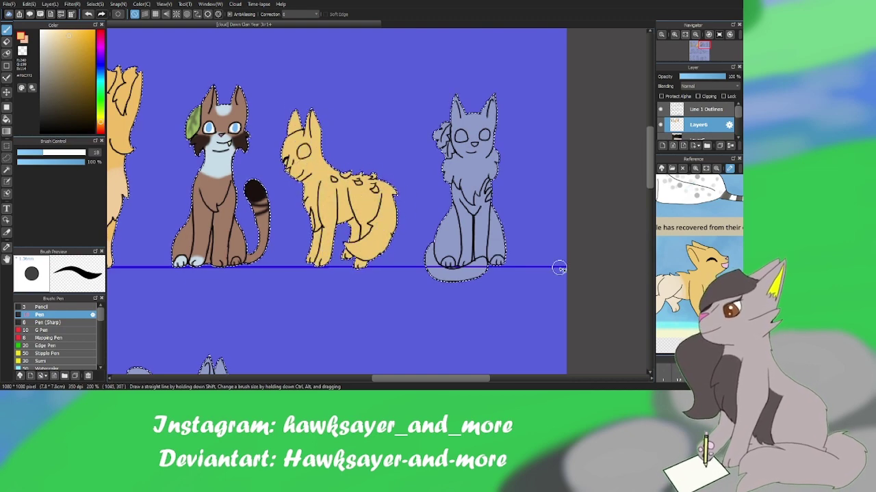
- Paint the fifth cat's hindquarters and tail cream and fill its eye with white
mouse_move(369, 176)
mouse_down()
mouse_move(359, 205)
mouse_move(373, 239)
mouse_move(362, 257)
mouse_move(383, 191)
mouse_move(389, 219)
mouse_move(376, 205)
mouse_move(387, 205)
mouse_up()
click(101, 35)
click(51, 49)
drag(44, 151, 26, 152)
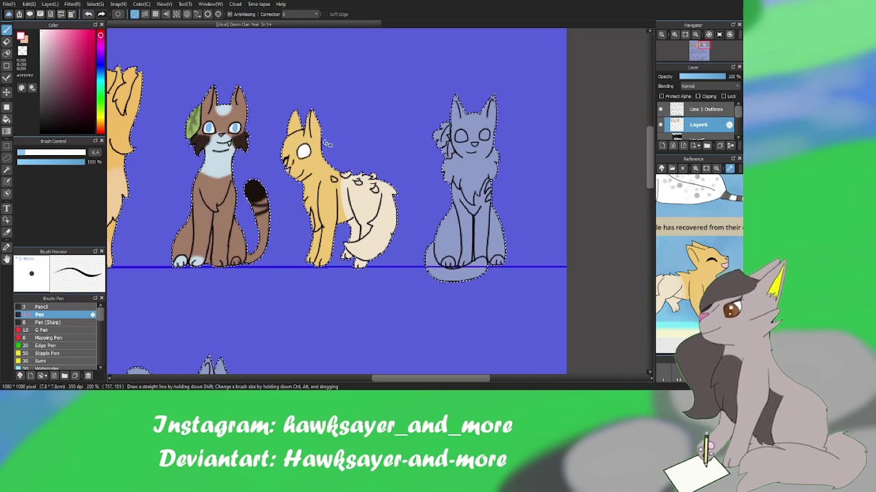
- Paint the fifth cat's iris green to match the eye in the reference image
click(100, 126)
click(58, 36)
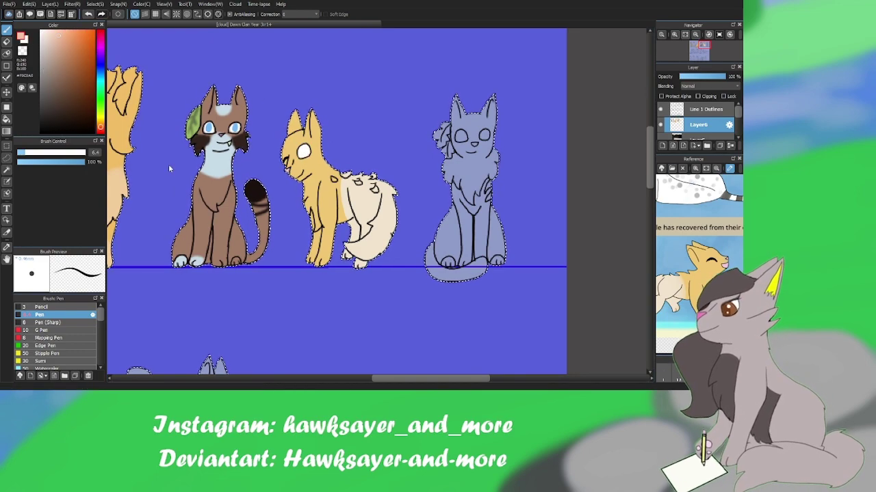
click(100, 103)
click(74, 75)
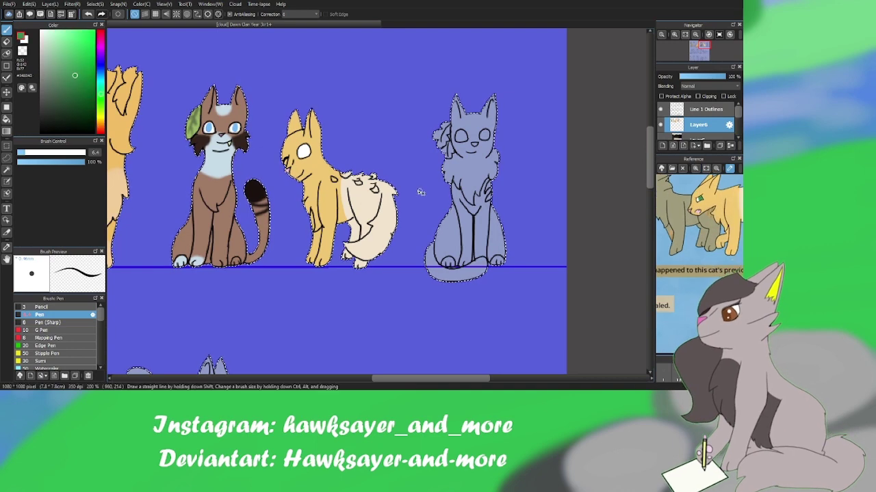
drag(302, 148, 304, 153)
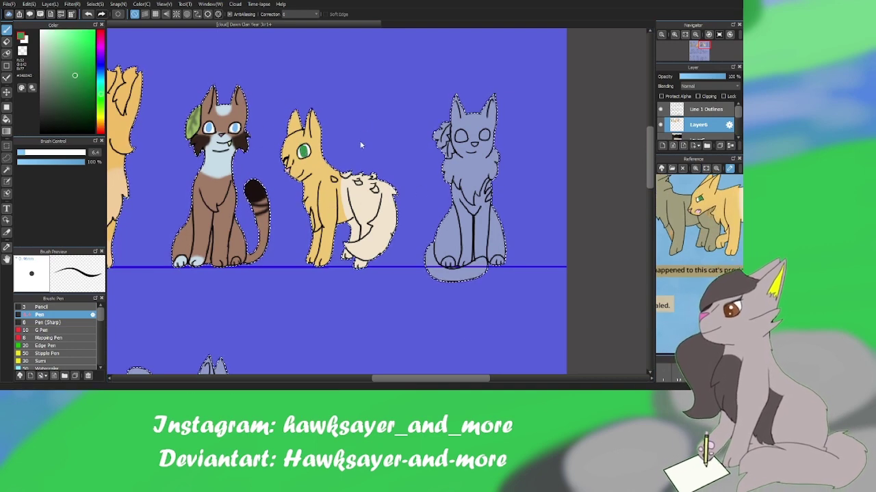
- Enlarge the reference sheet and colour the small leaf shapes along the fifth cat's back orange-brown
click(696, 168)
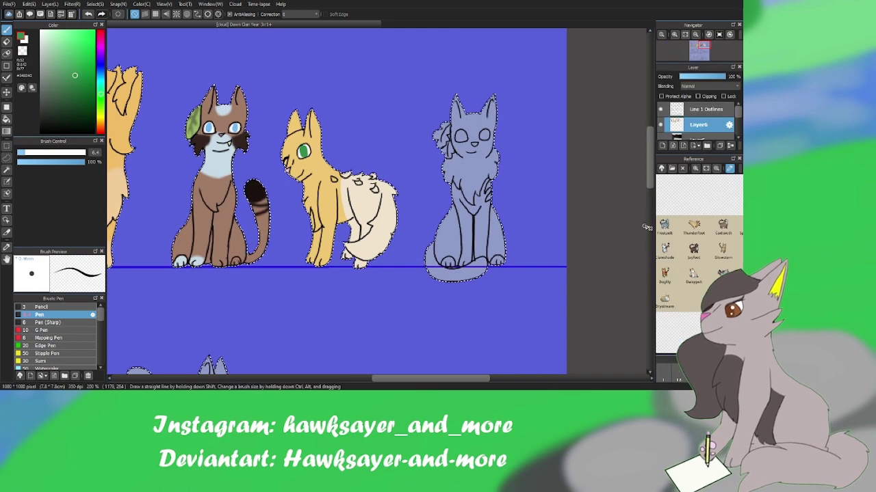
click(695, 169)
click(696, 168)
click(695, 168)
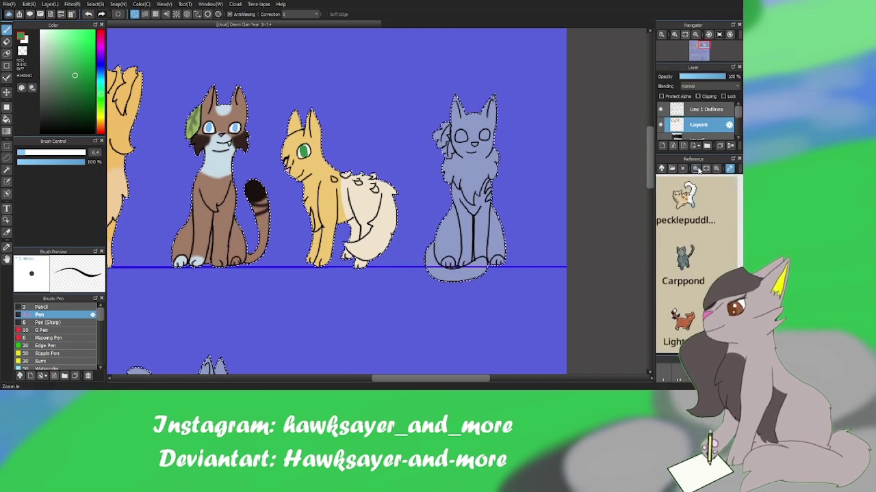
click(695, 168)
alt+click(333, 180)
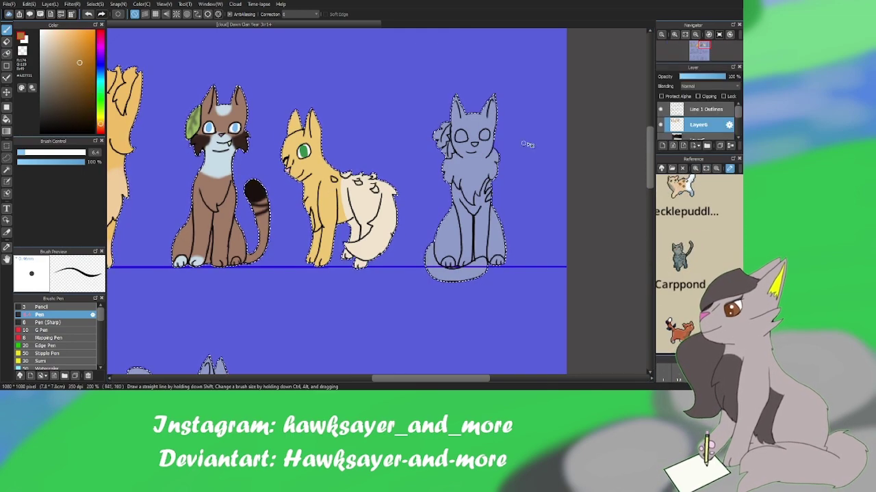
drag(333, 180, 356, 182)
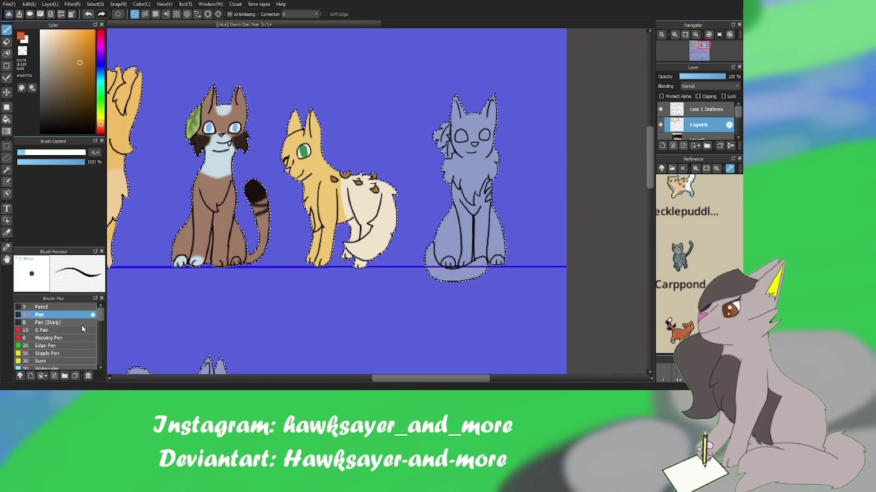
- Soften the colouring of the fifth cat's eye with the Blur brush
scroll(54, 335, down, 2)
click(40, 332)
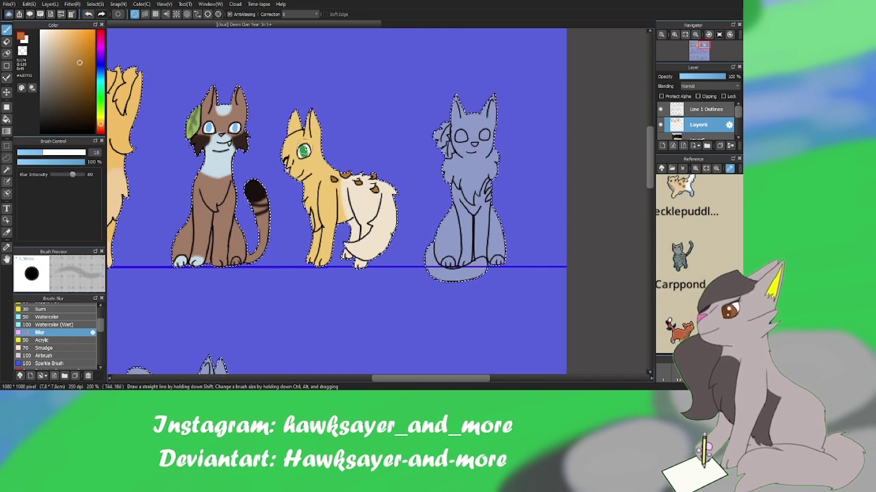
scroll(248, 131, left, 10)
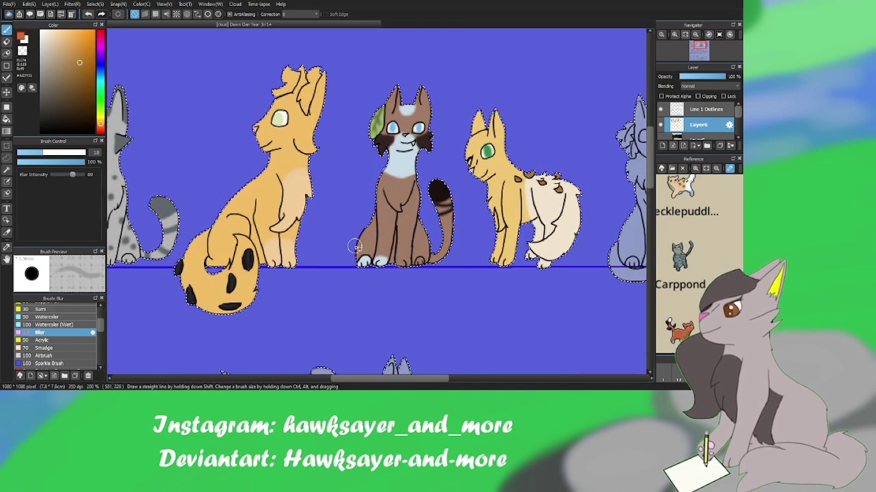
- Paint a grey-green base coat over the whole sixth cat in the top row, including its curled tail
scroll(570, 226, right, 10)
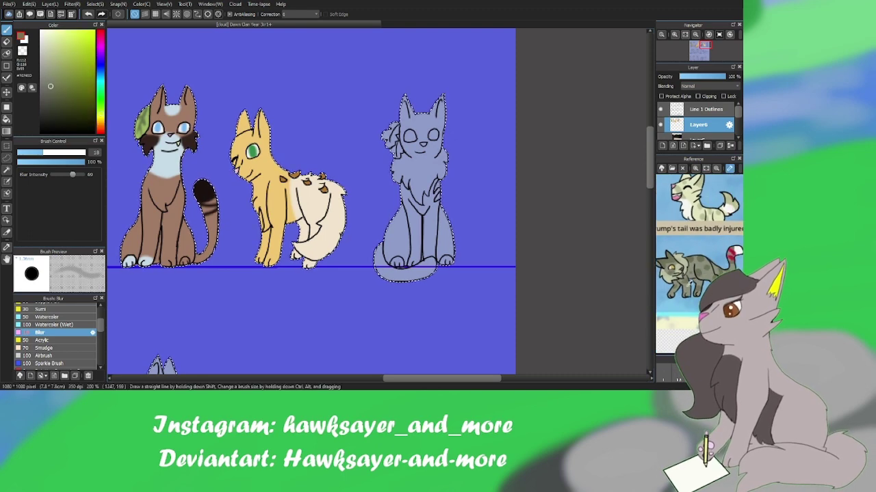
key(b)
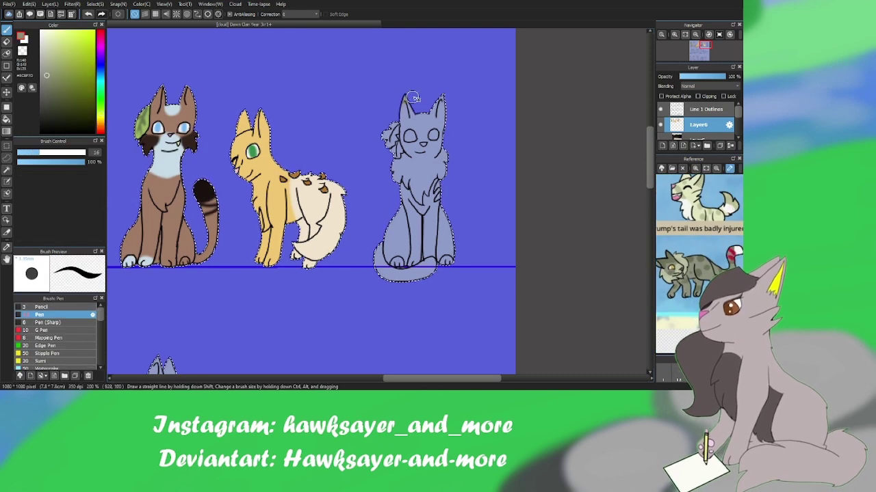
mouse_move(404, 127)
mouse_down()
mouse_move(395, 158)
mouse_move(410, 140)
mouse_up()
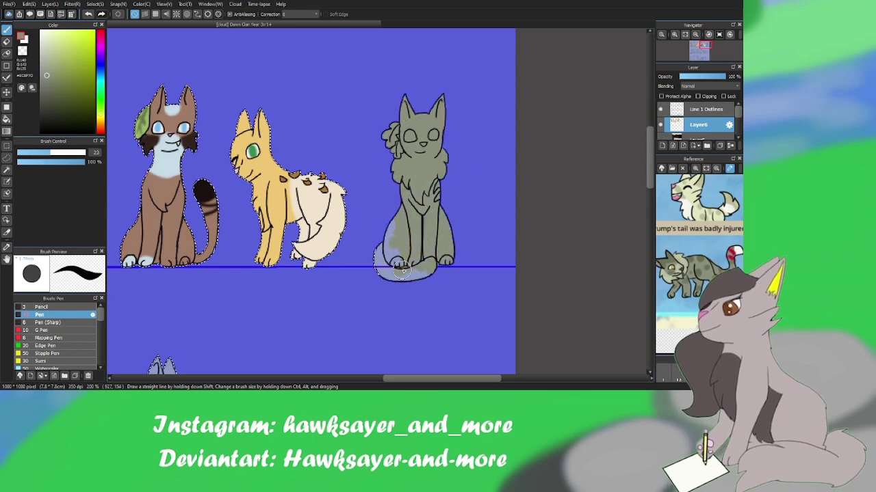
drag(407, 238, 400, 250)
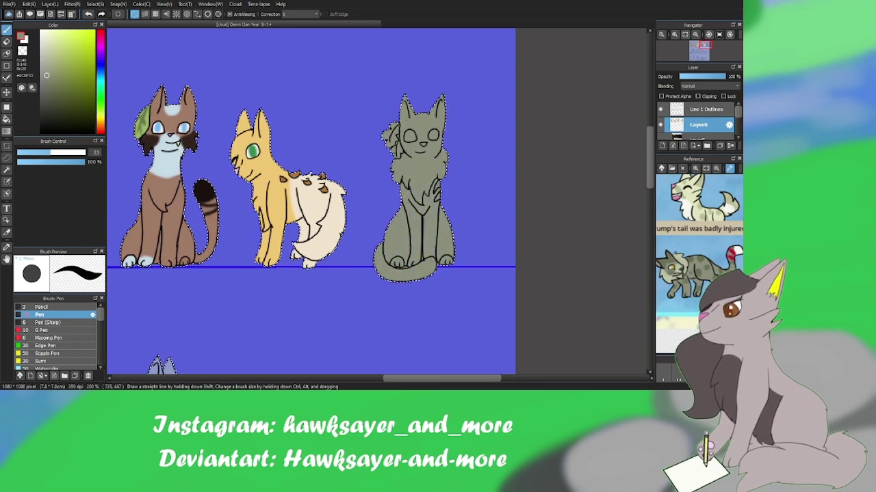
- Paint the sixth cat's chest and muzzle pale grey-green and add darker green face markings, body spots and tail stripes
click(681, 248)
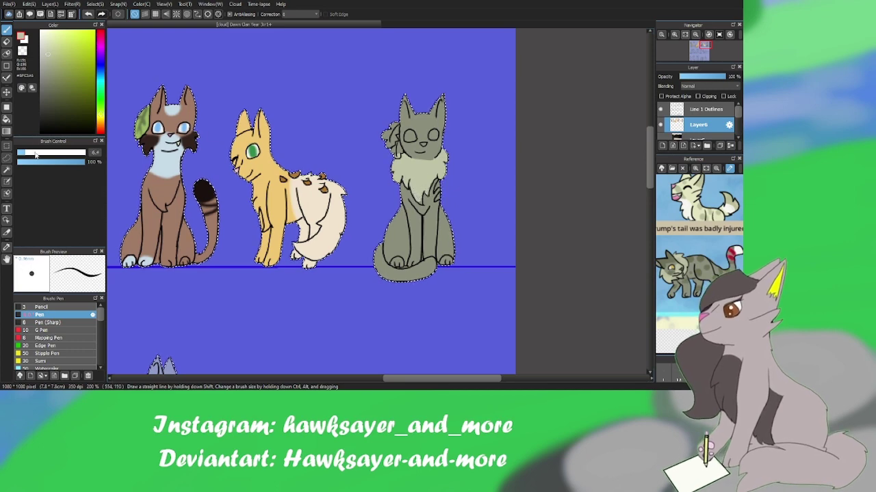
click(418, 118)
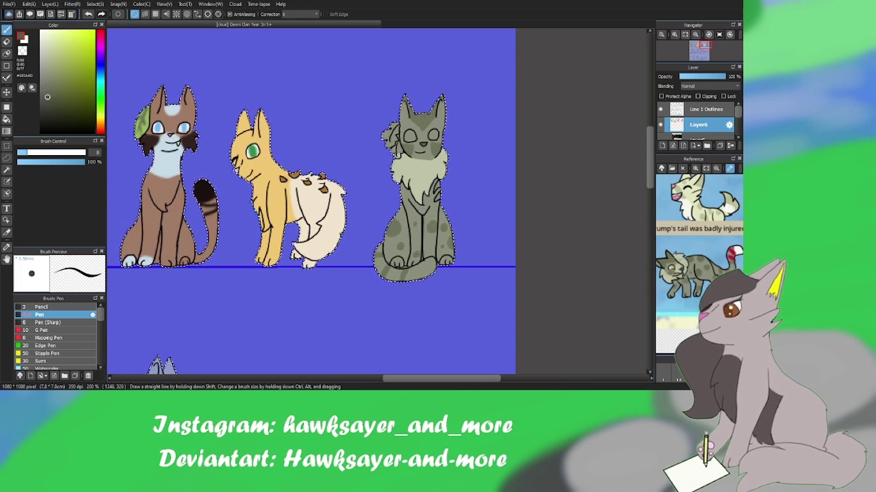
alt+click(420, 144)
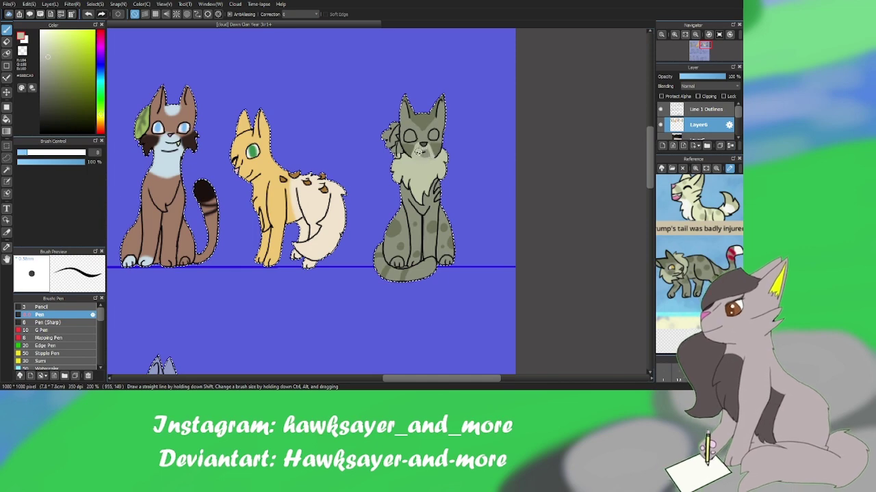
key(alt)
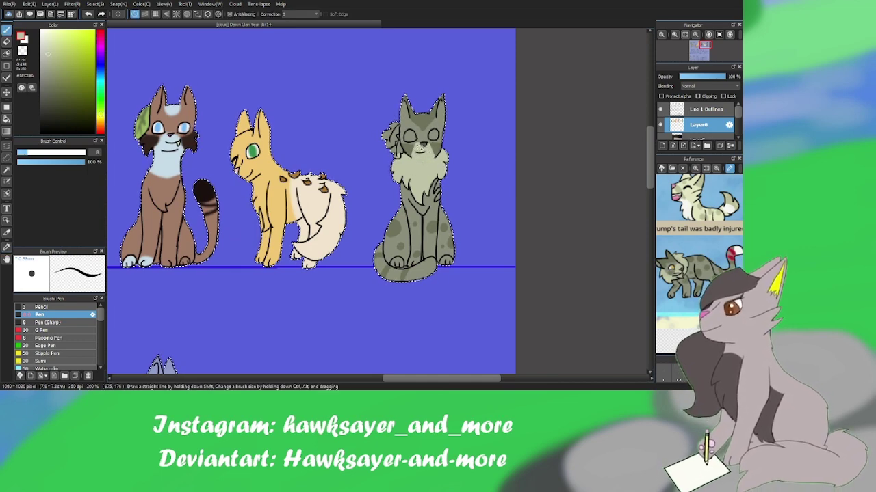
- Paint the sixth cat's tail tip white and colour its eyes white with yellow irises
alt+click(422, 263)
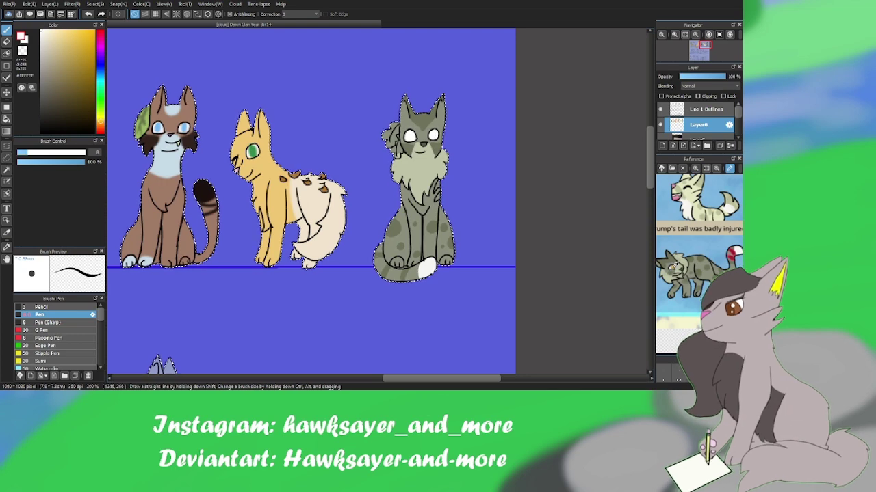
click(409, 135)
click(433, 135)
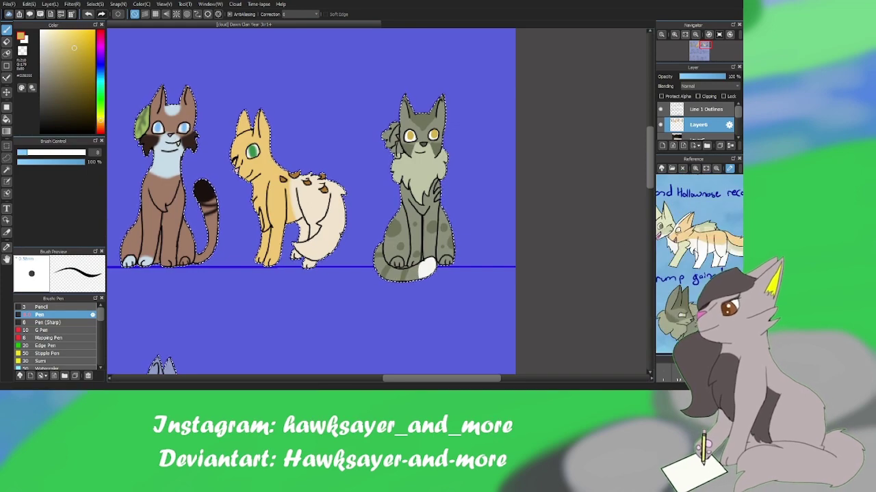
- Colour the sixth cat's shoulder scratches muted red and the leaf cluster beside its ear orange, using the reference sheet's colour
alt+click(307, 183)
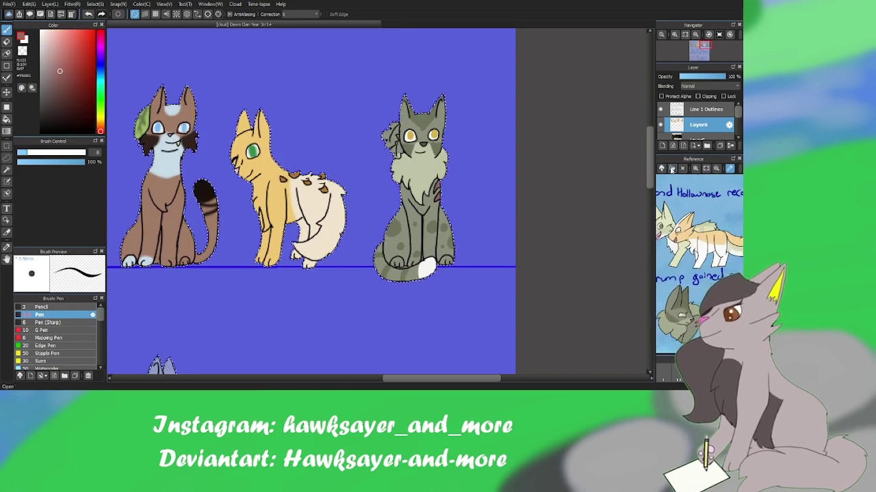
scroll(705, 219, up, 2)
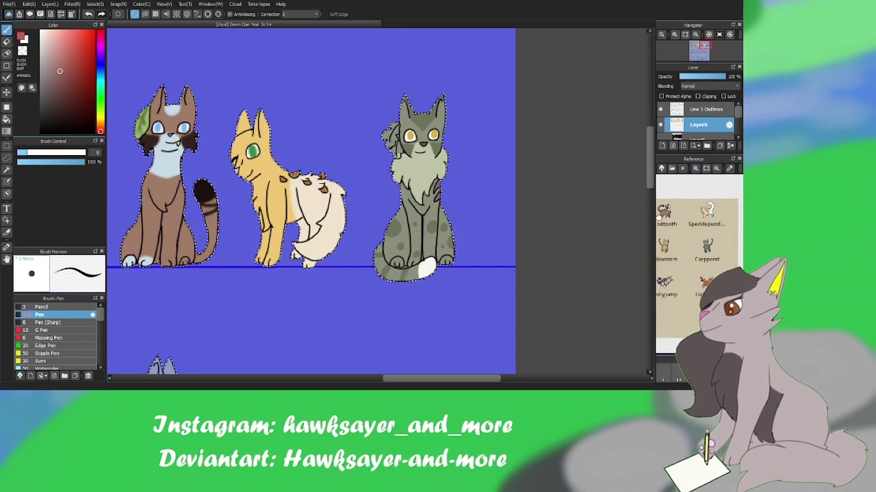
drag(712, 226, 722, 217)
scroll(722, 217, up, 3)
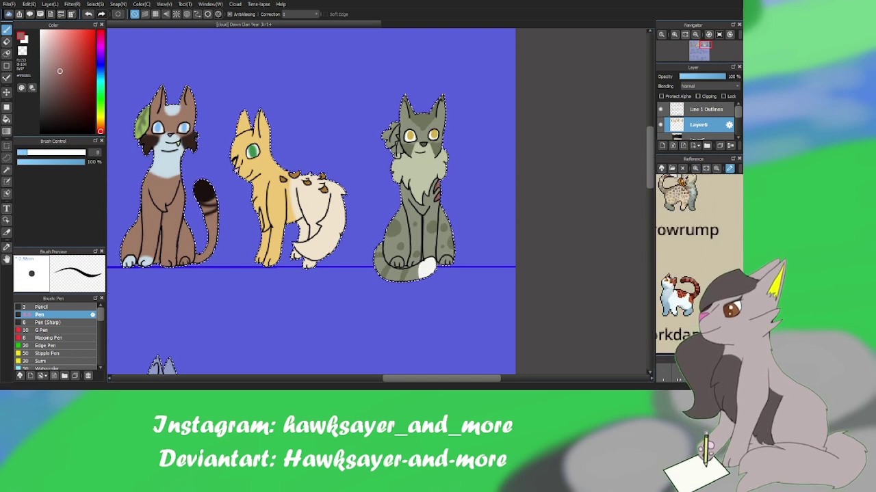
click(677, 195)
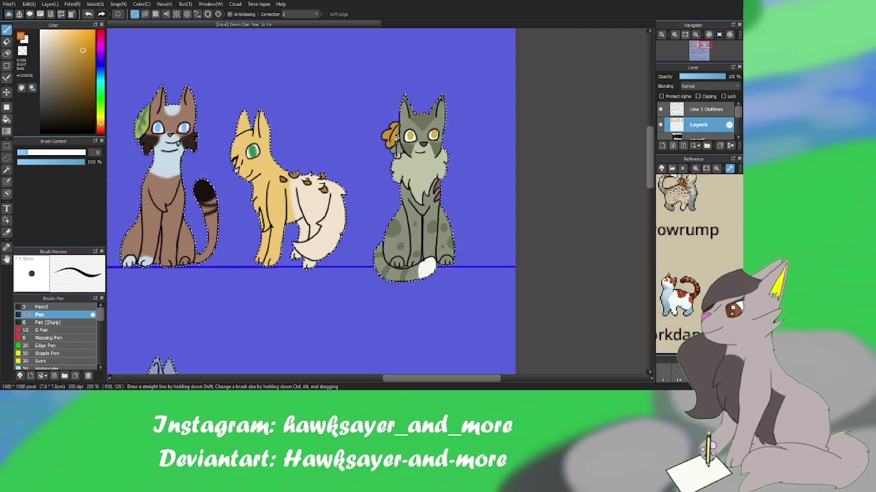
- Paint the lower part of the sixth cat's ear ornament red and shade its orange leaves brown with the Airbrush
click(100, 37)
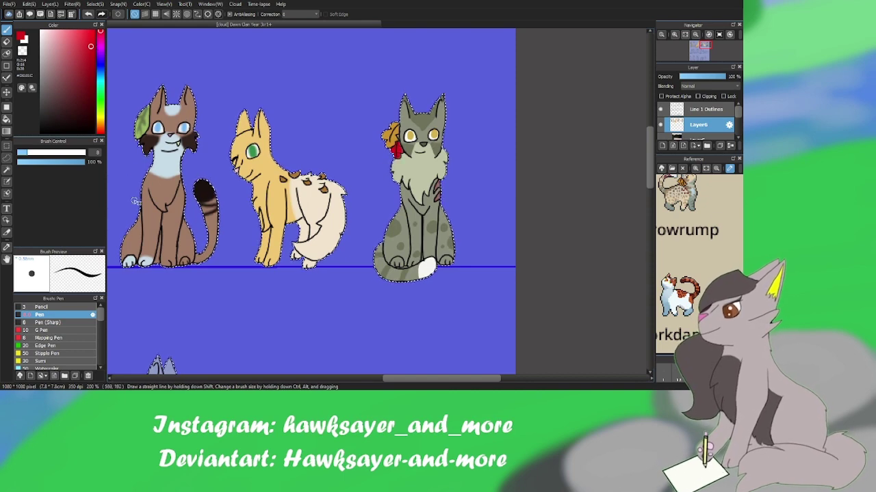
scroll(91, 316, down, 3)
click(46, 359)
click(100, 125)
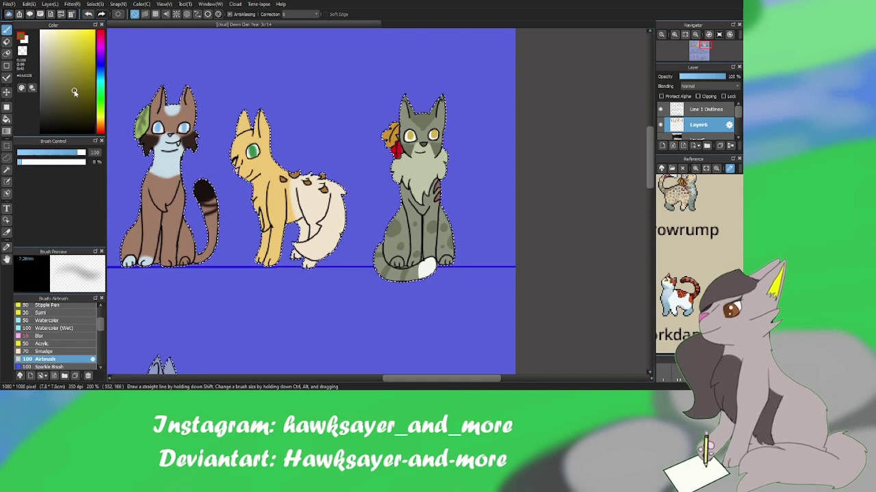
click(74, 100)
drag(345, 164, 275, 124)
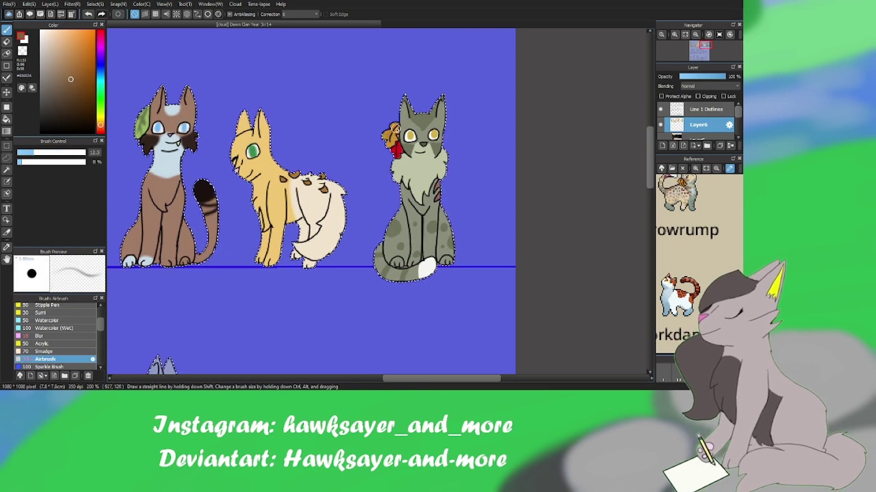
- Soften the colour edges of the sixth cat's markings with the Blur brush
click(40, 336)
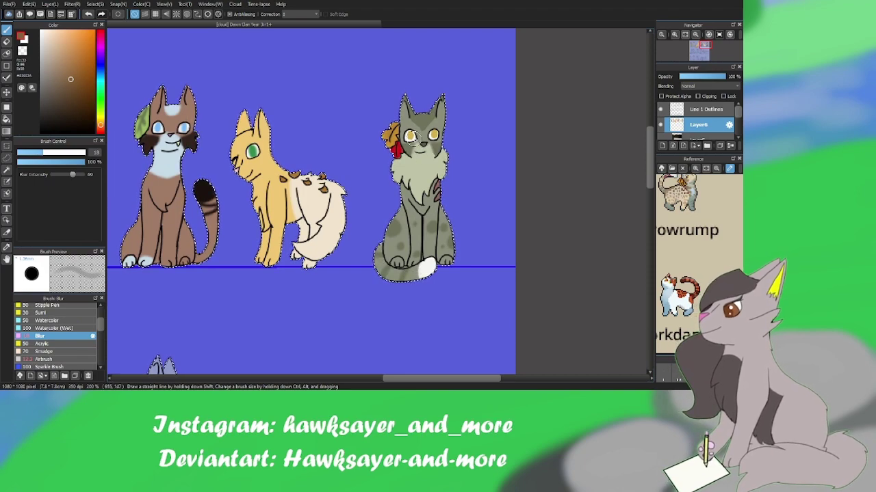
scroll(455, 272, down, 3)
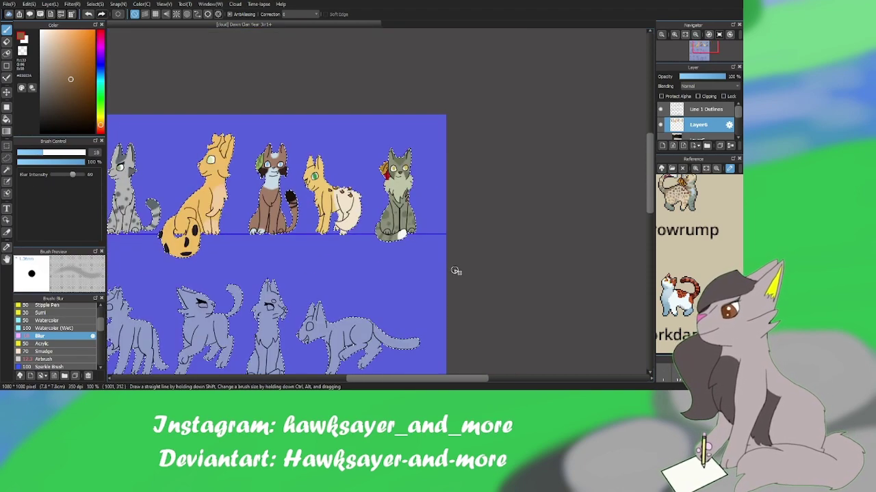
- Paint the coat of the first sitting cat in the second row white with the Pen, using the reference sheet's colour
scroll(329, 290, down, 5)
scroll(329, 290, up, 4)
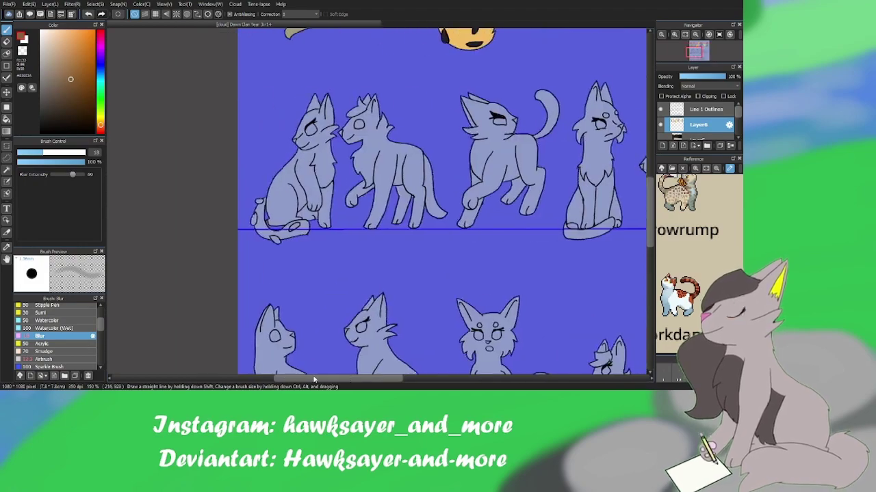
scroll(338, 71, up, 1)
scroll(710, 206, up, 5)
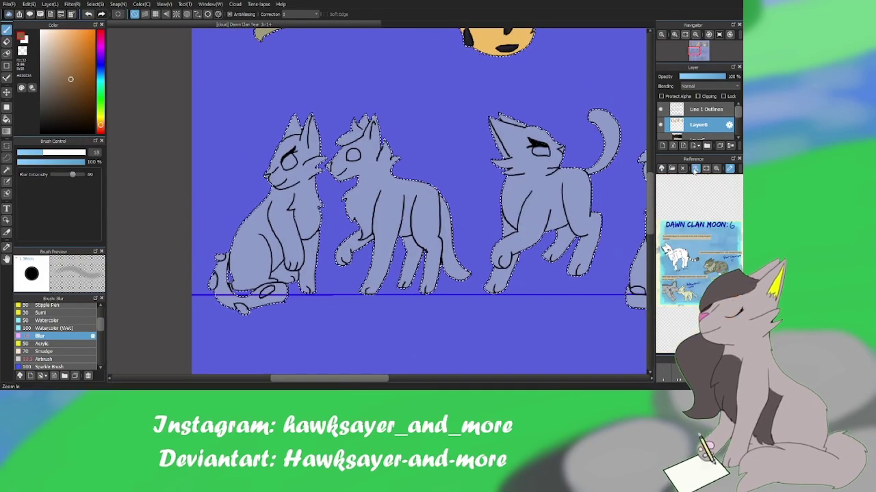
scroll(710, 206, up, 3)
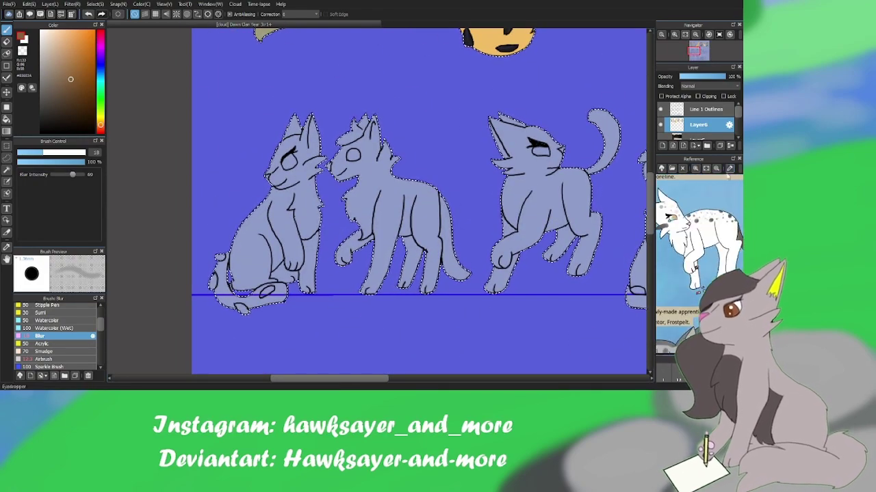
click(705, 219)
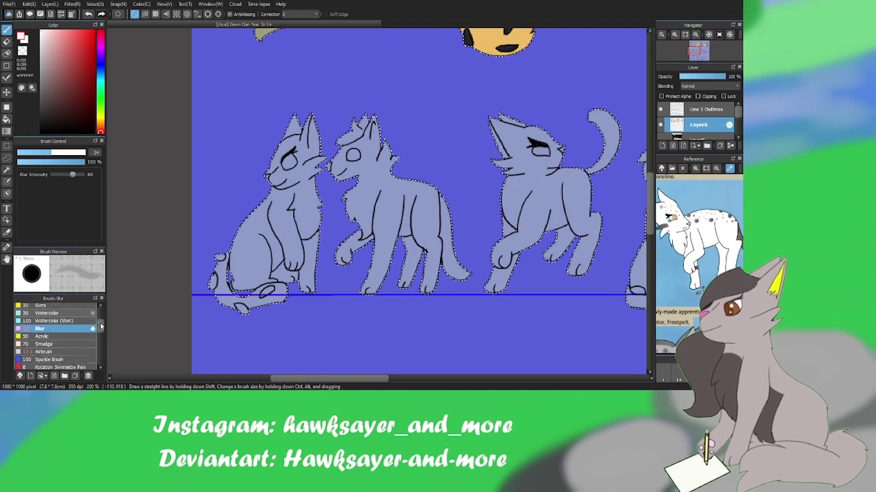
key(p)
drag(309, 118, 277, 146)
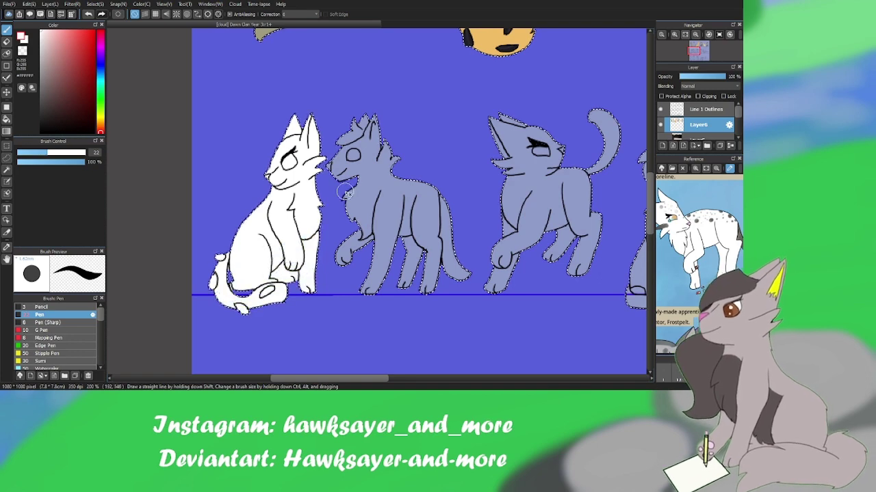
- Add dark grey cheek and ear patches, tail bands, and small head and body spots to the white cat
alt+click(308, 165)
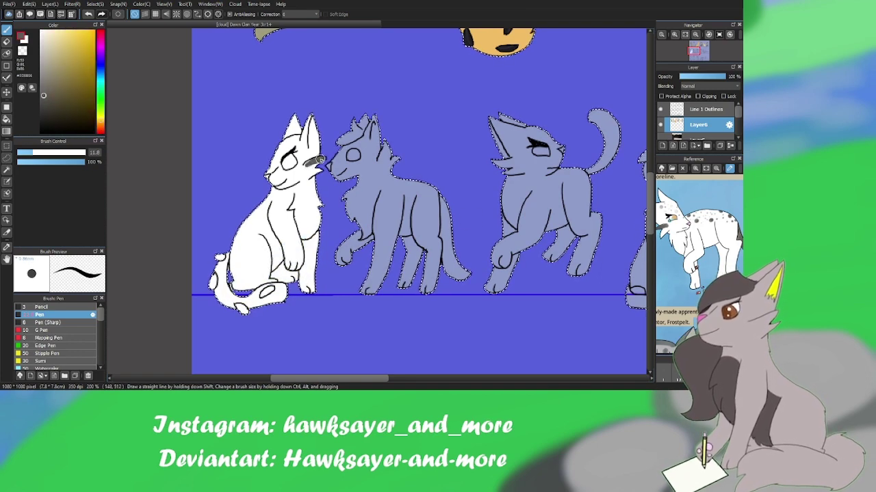
scroll(698, 260, down, 3)
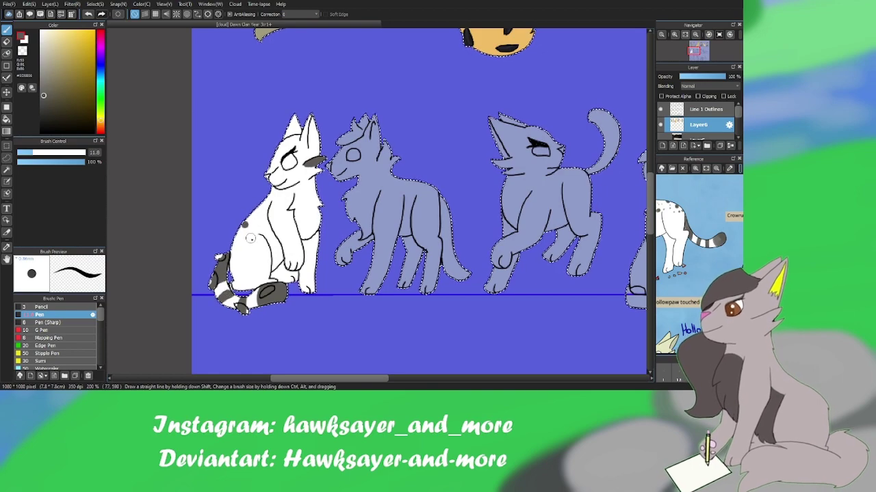
click(269, 204)
click(280, 203)
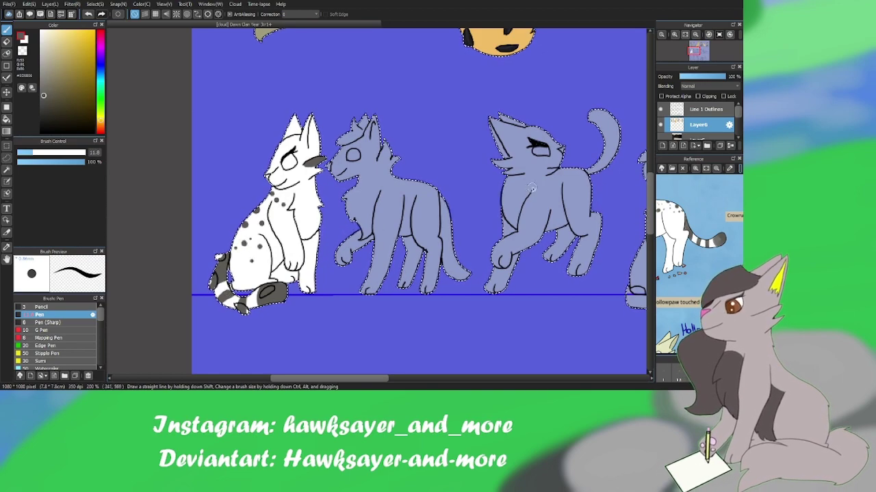
scroll(698, 260, up, 3)
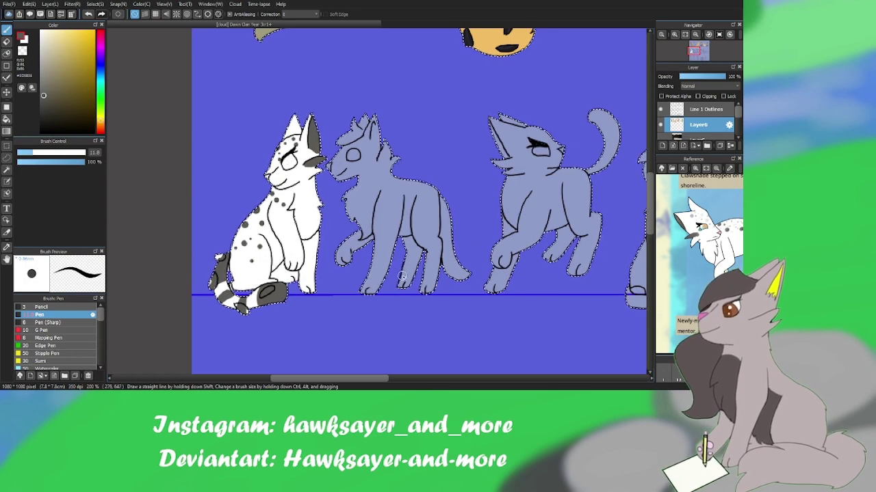
- Colour the white cat's iris orange and its nose pale pink, using colours sampled from the reference art
click(729, 168)
click(702, 227)
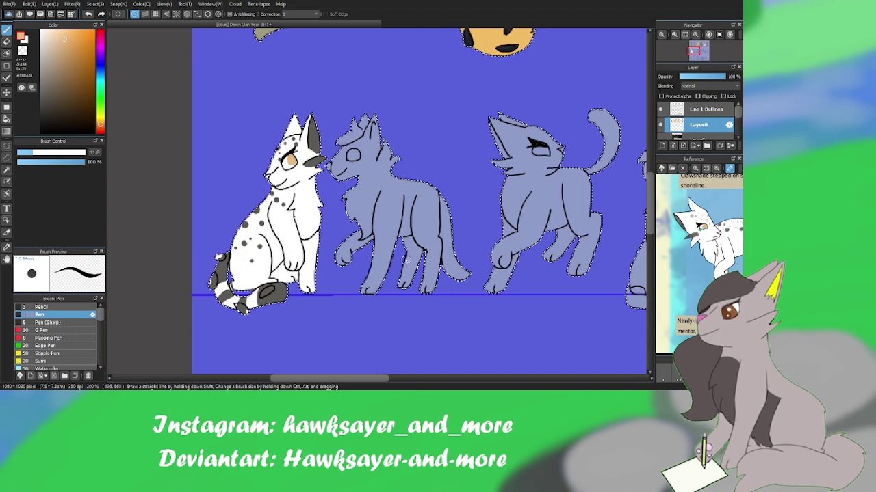
click(722, 230)
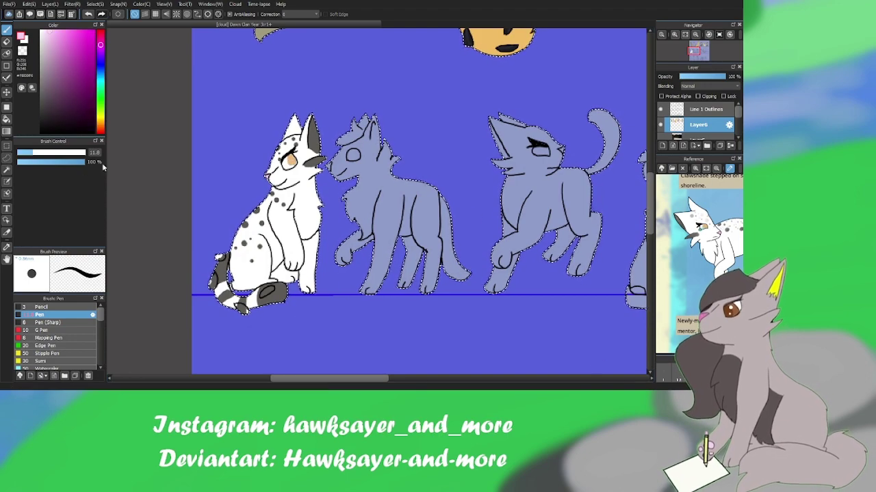
- Paint the feathers on the white cat's tail dark navy, sampling the colour from the Clawshade reference
scroll(698, 263, down, 10)
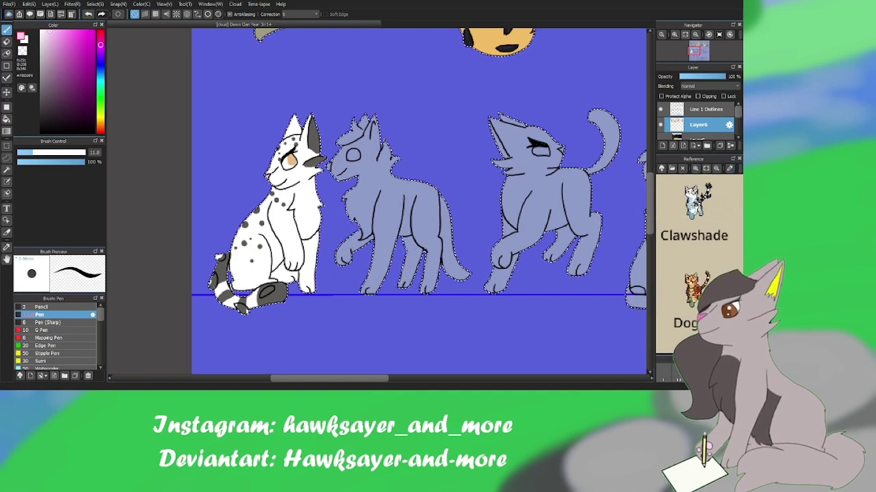
click(729, 168)
click(712, 193)
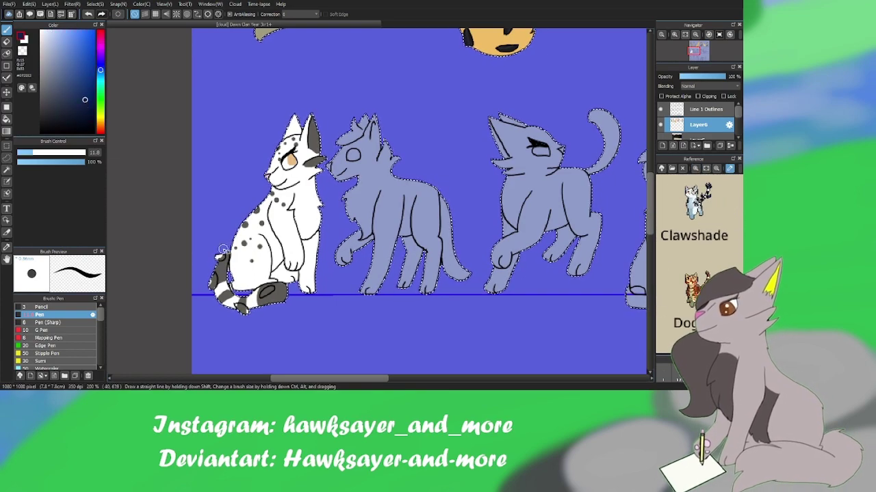
mouse_move(221, 257)
mouse_down()
mouse_move(212, 283)
mouse_move(239, 306)
mouse_up()
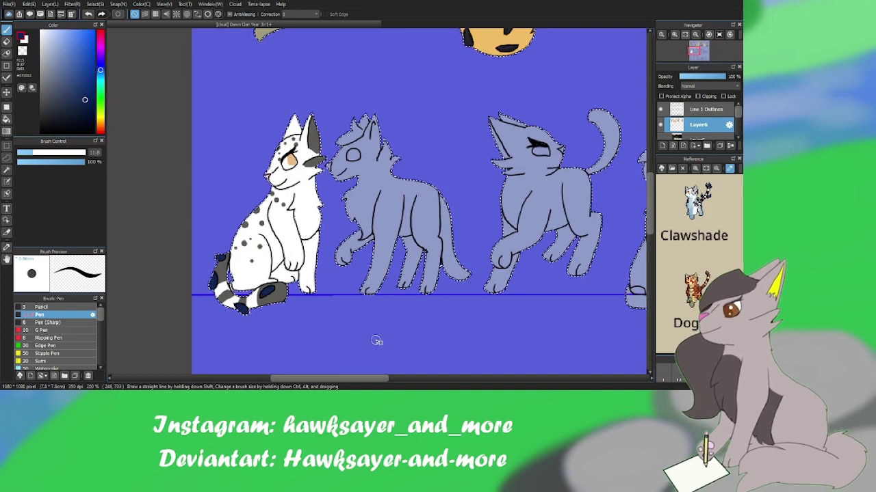
- Soften the white cat's grey body spots and tail bands with the Blur brush
drag(357, 381, 361, 381)
key(b)
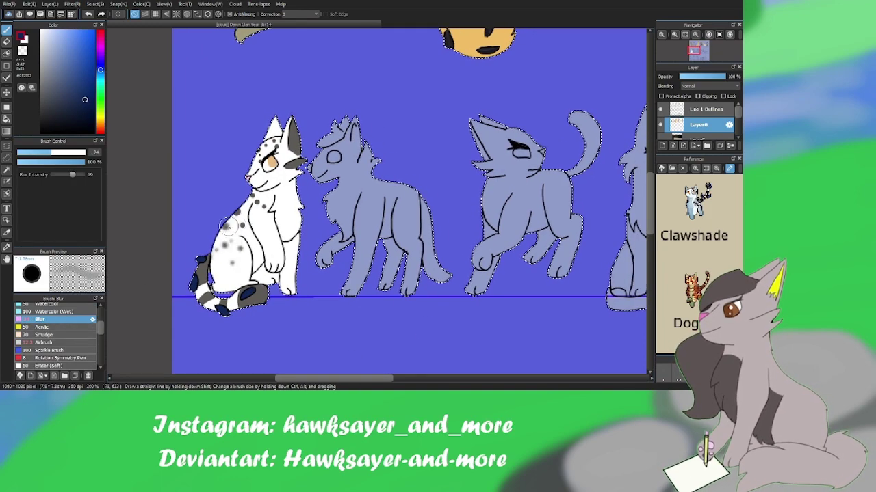
drag(205, 277, 220, 291)
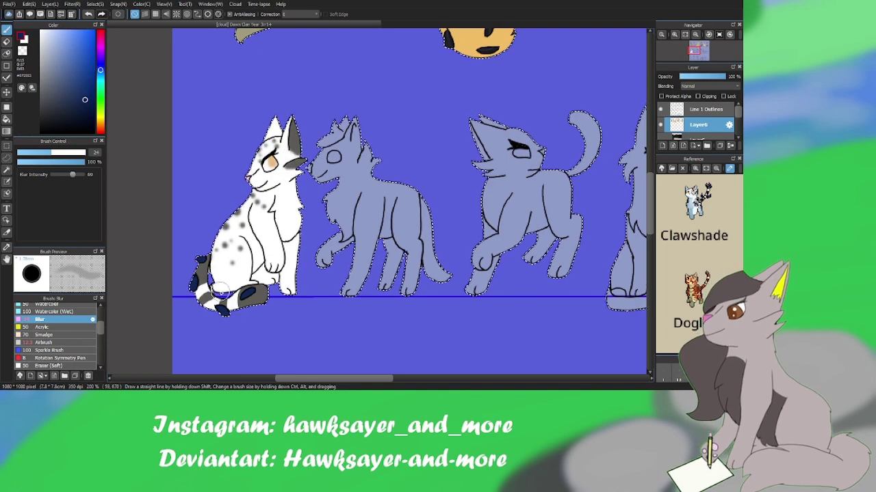
- Paint the second cat in the second row dark brown with a pale blue chest, using the Jayfoot reference colours
drag(325, 378, 333, 379)
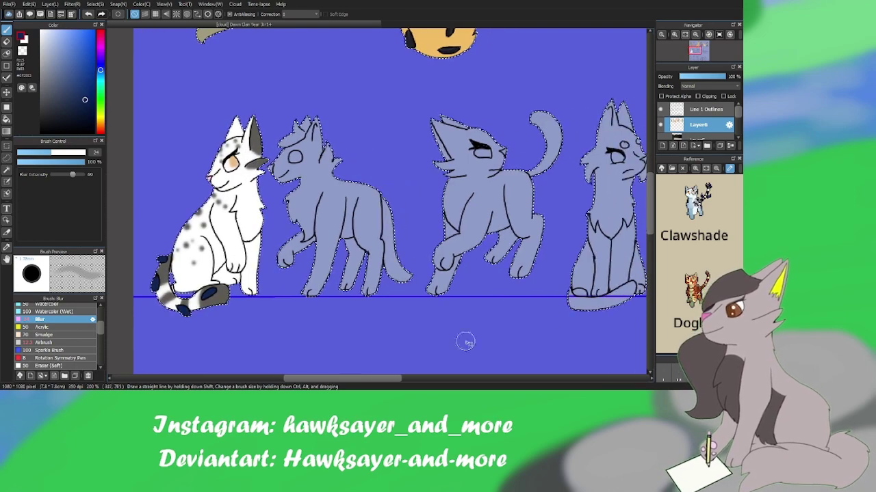
scroll(698, 260, down, 3)
click(673, 212)
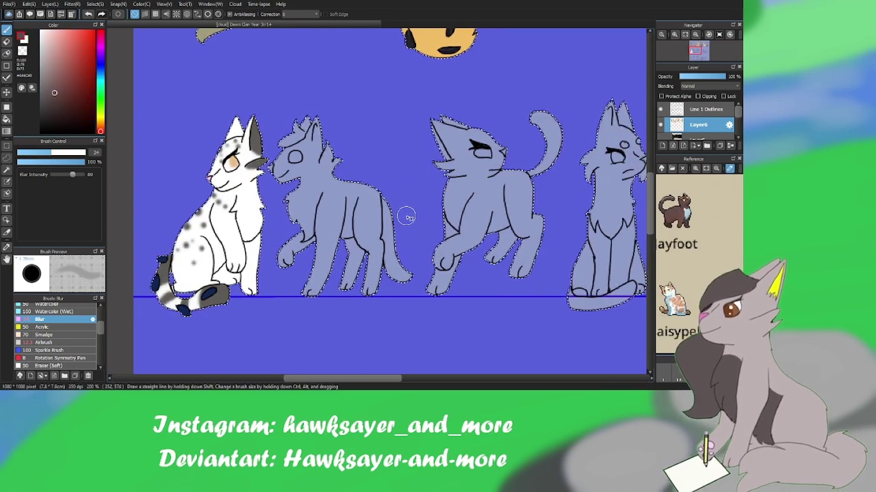
key(p)
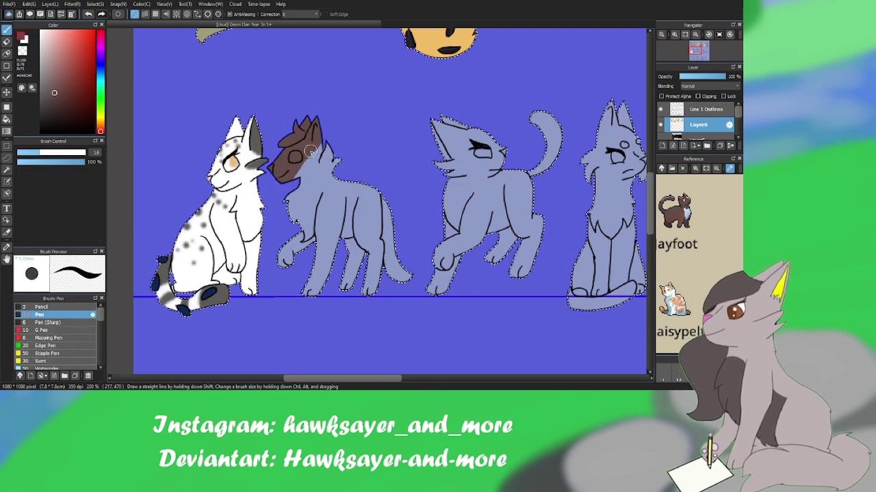
drag(310, 150, 329, 155)
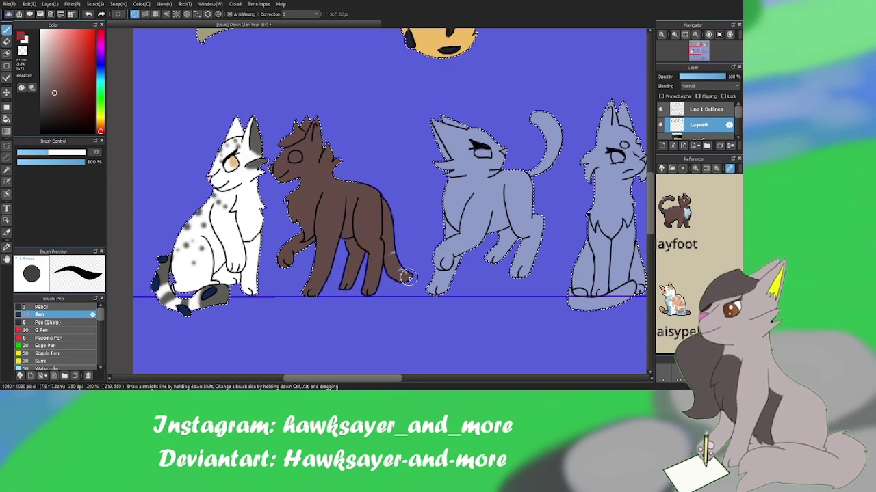
click(685, 209)
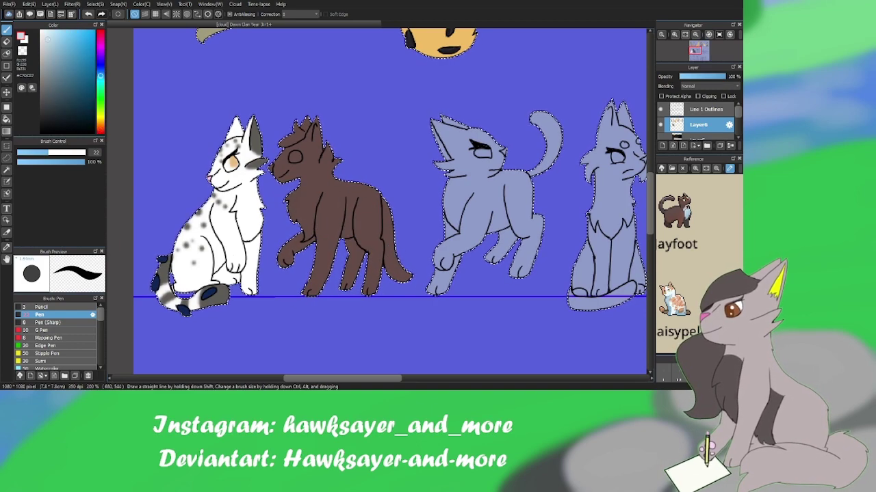
mouse_move(290, 219)
mouse_down()
mouse_move(294, 201)
mouse_move(319, 241)
mouse_up()
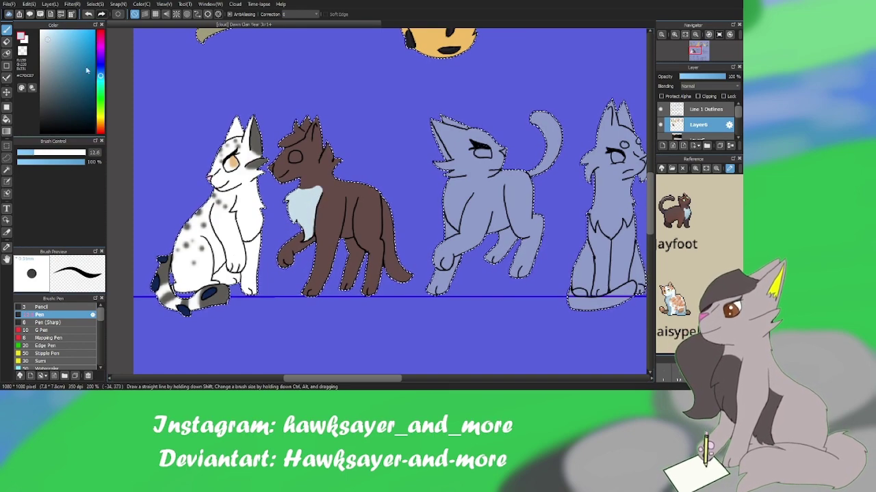
- Colour the brown cat's eye white with a light blue iris, and blur the upper edge of its chest patch
alt+click(260, 137)
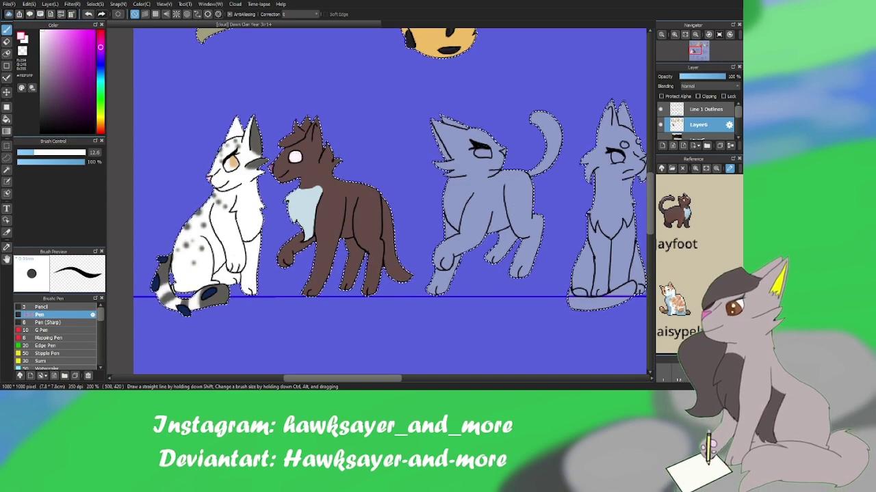
click(99, 80)
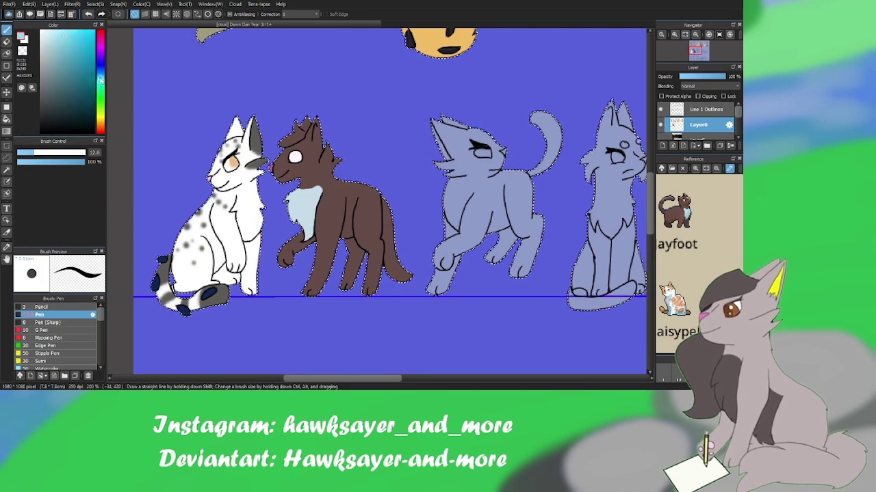
click(57, 34)
drag(292, 154, 297, 159)
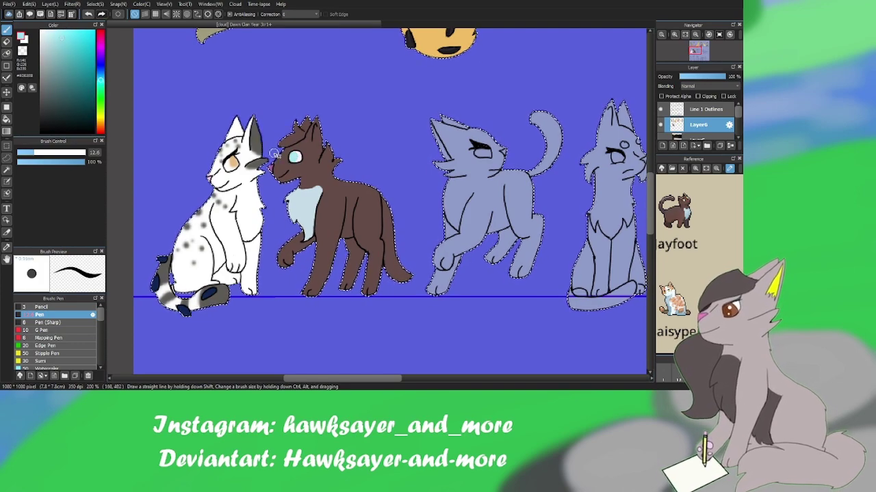
alt+click(301, 186)
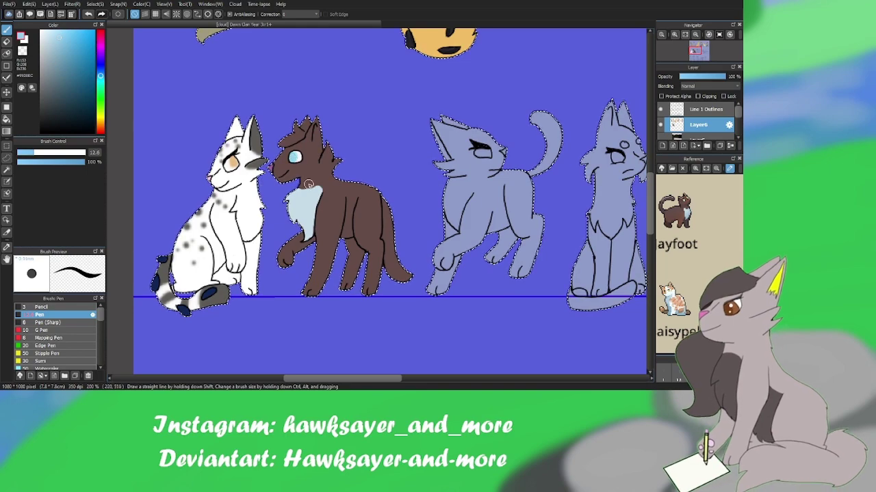
key(b)
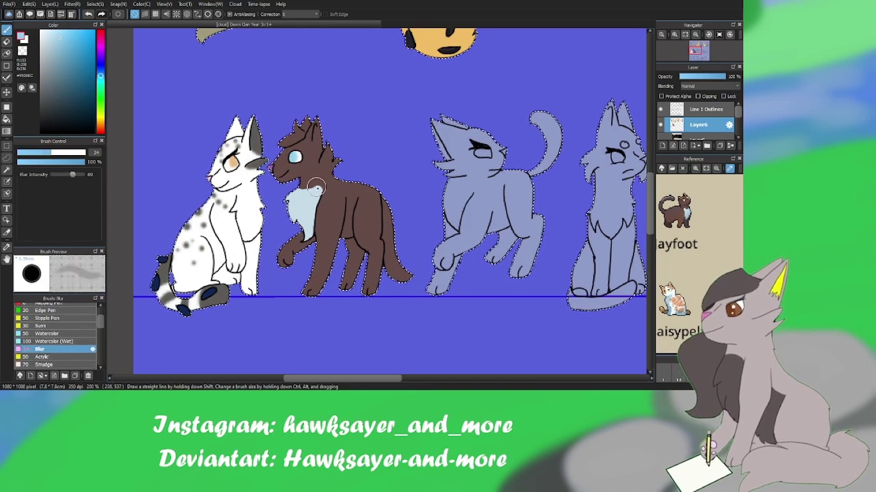
key(ctrl+d)
- Paint the third cat in the second row tan with the Pen, sampling the coat colour from the Glowstem reference
drag(290, 378, 330, 377)
scroll(704, 219, down, 2)
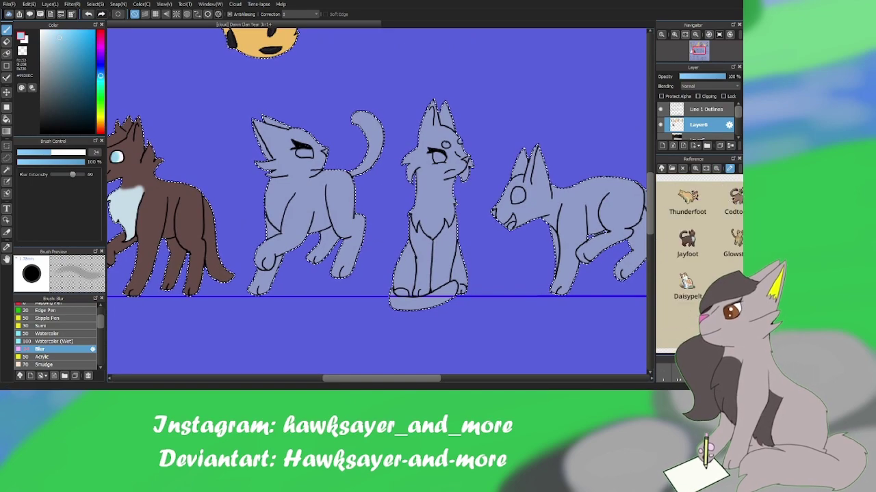
click(717, 209)
scroll(718, 208, up, 3)
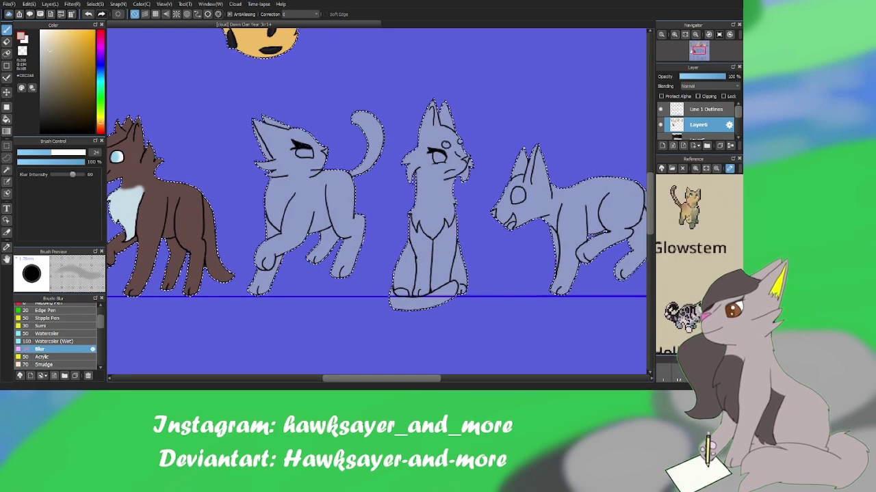
key(p)
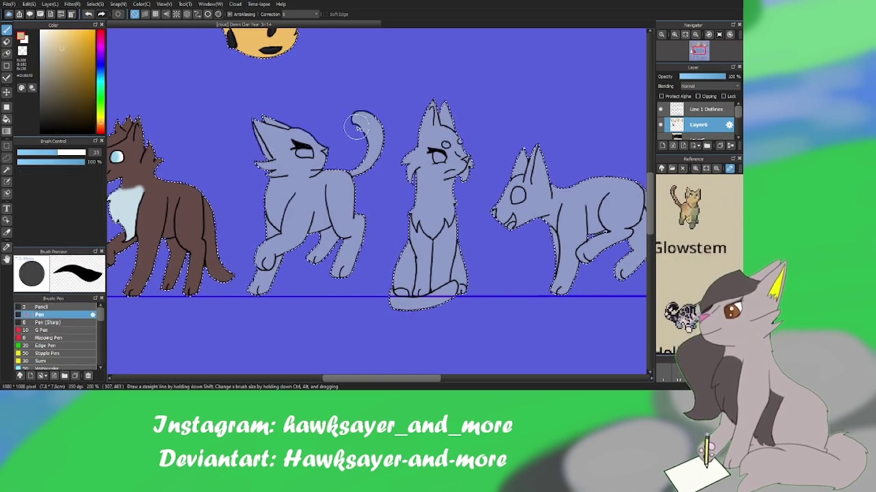
drag(256, 123, 301, 133)
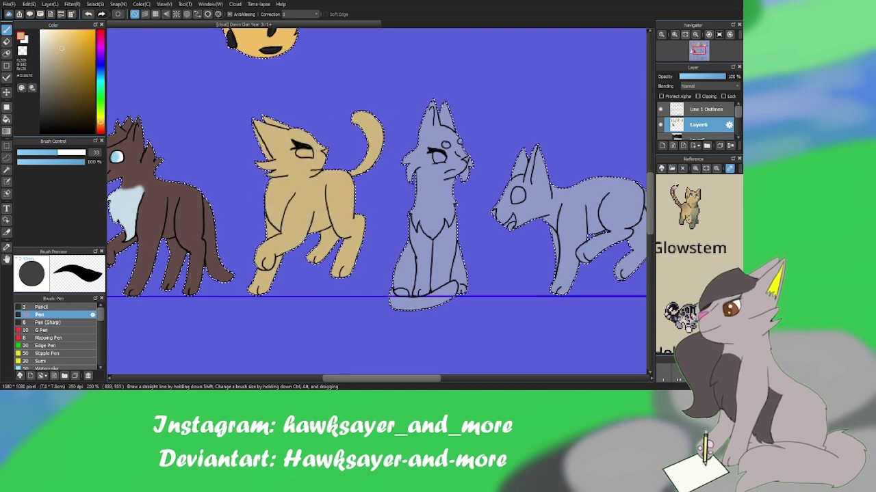
- Paint brown tail bands, cheek and shoulder patches, foreleg stripes and back spots on the tan cat
click(65, 76)
ctrl+alt+drag(408, 118, 373, 158)
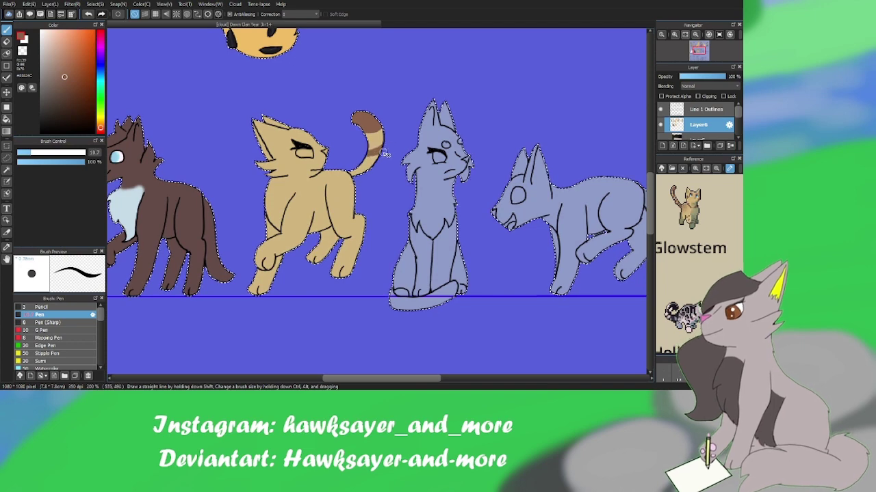
drag(279, 160, 289, 171)
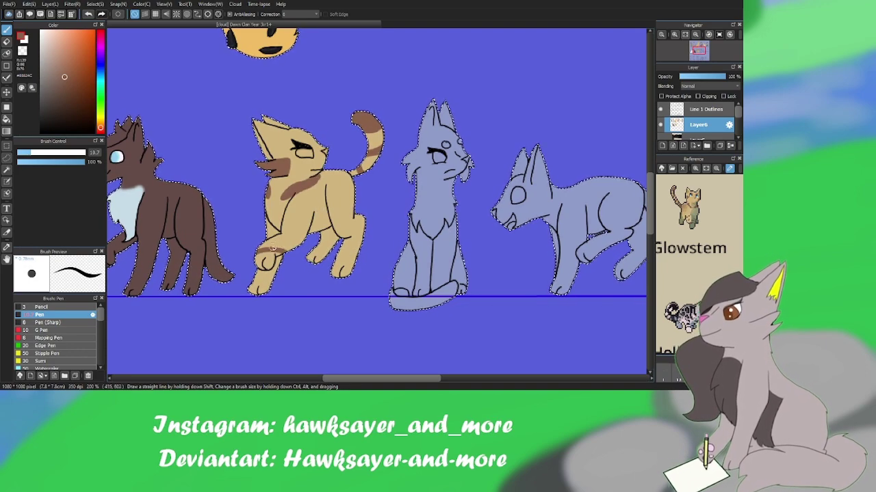
mouse_move(262, 242)
mouse_down()
mouse_move(295, 242)
mouse_move(272, 265)
mouse_up()
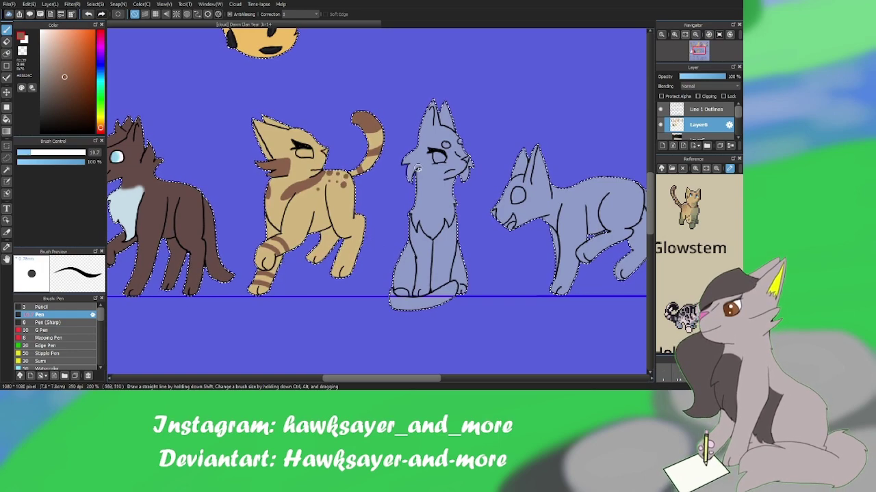
- Colour the tan cat's eye white with a blue-violet iris and its nose pink, and soften its brown markings with the Blur brush
click(170, 132)
key(x)
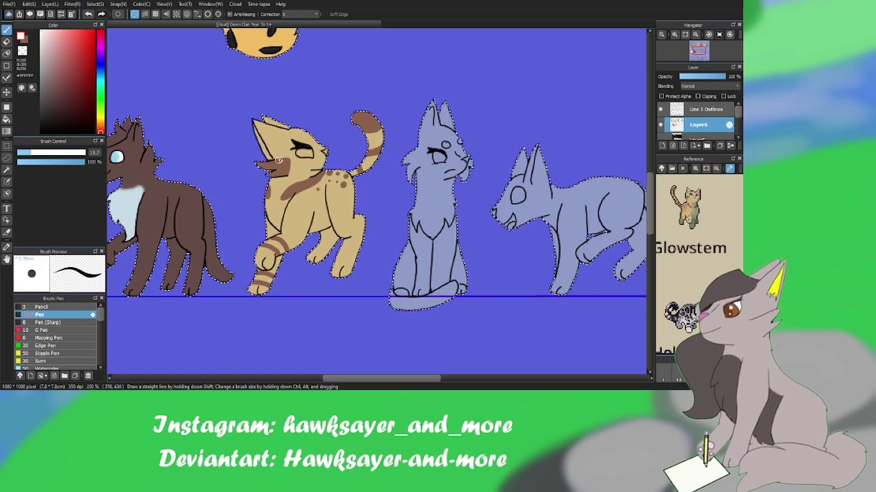
click(101, 45)
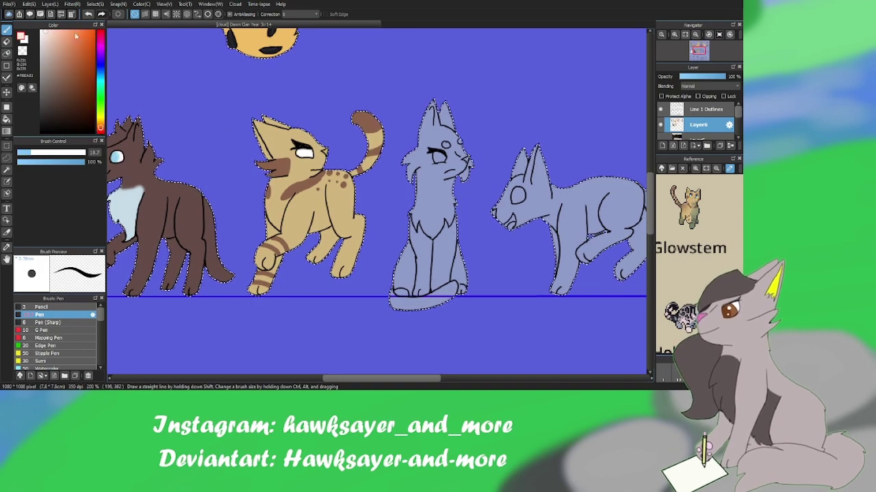
click(54, 35)
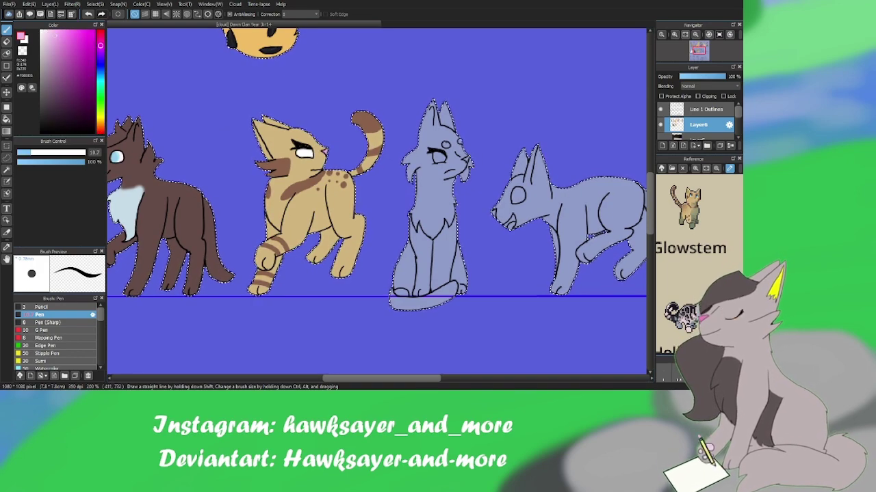
alt+click(272, 130)
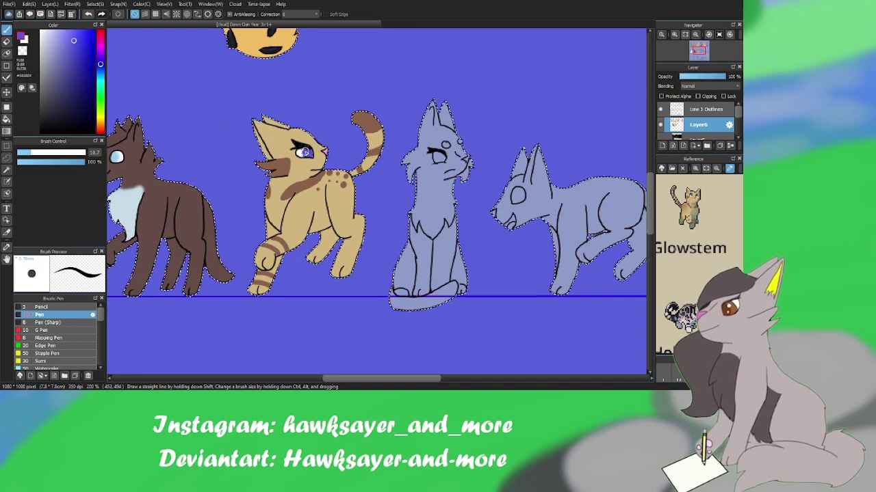
key(b)
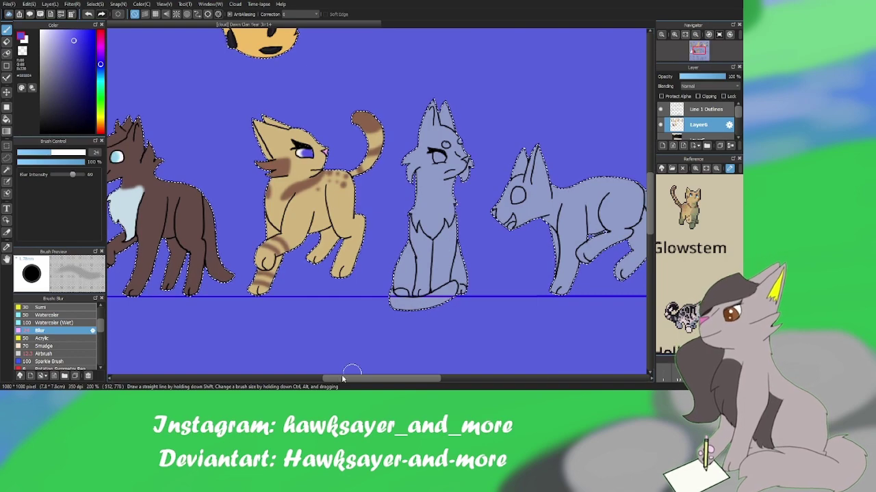
- Paint the fourth cat in the second row grey-green with dark slate spots and ear and tail markings, using the Carppond reference colours
scroll(457, 245, right, 3)
mouse_move(686, 221)
mouse_down()
mouse_move(741, 230)
mouse_move(690, 236)
mouse_up()
key(ctrl+d)
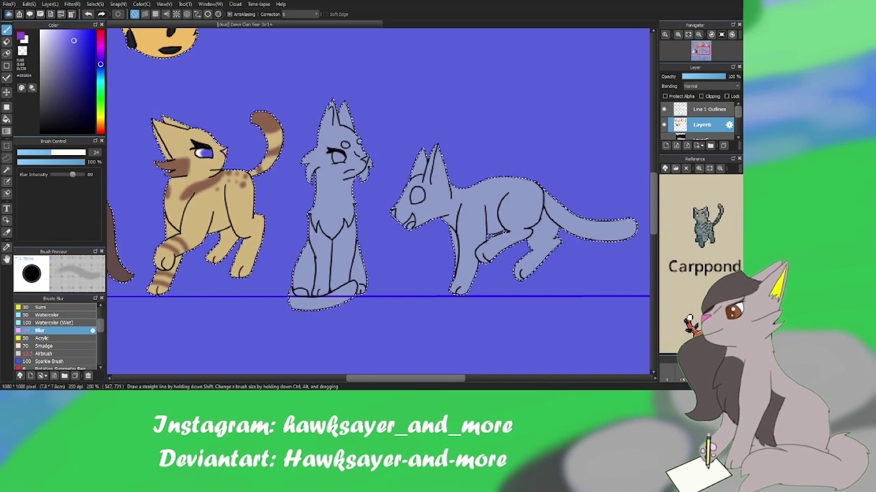
key(ctrl+z)
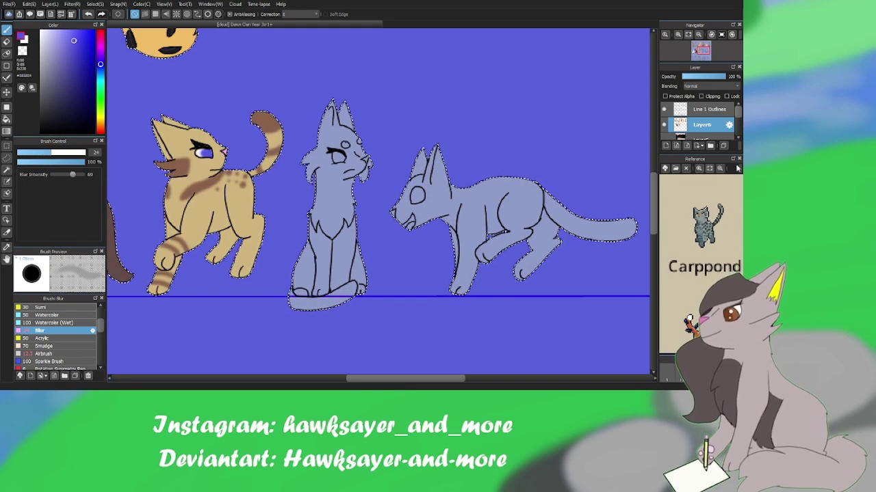
key(p)
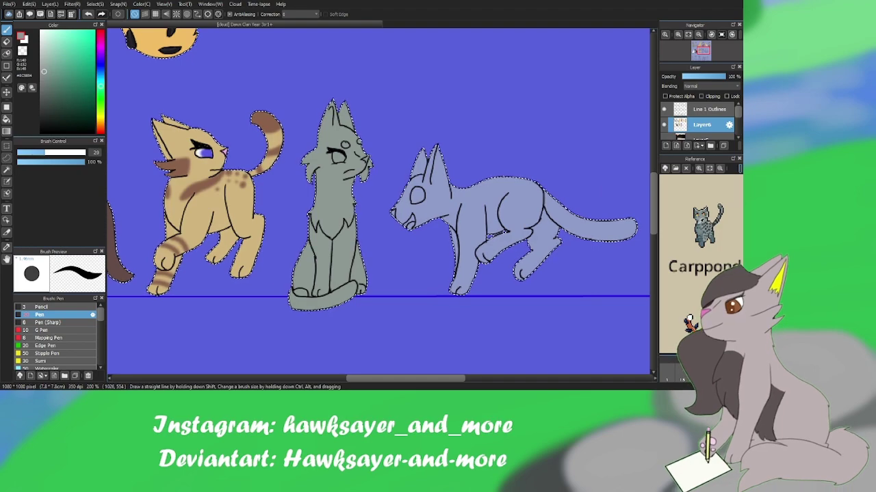
alt+click(504, 207)
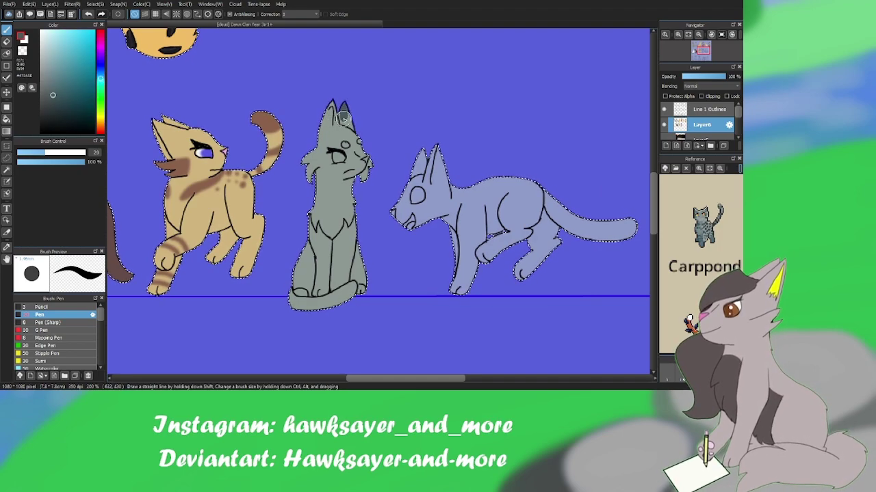
drag(373, 117, 357, 116)
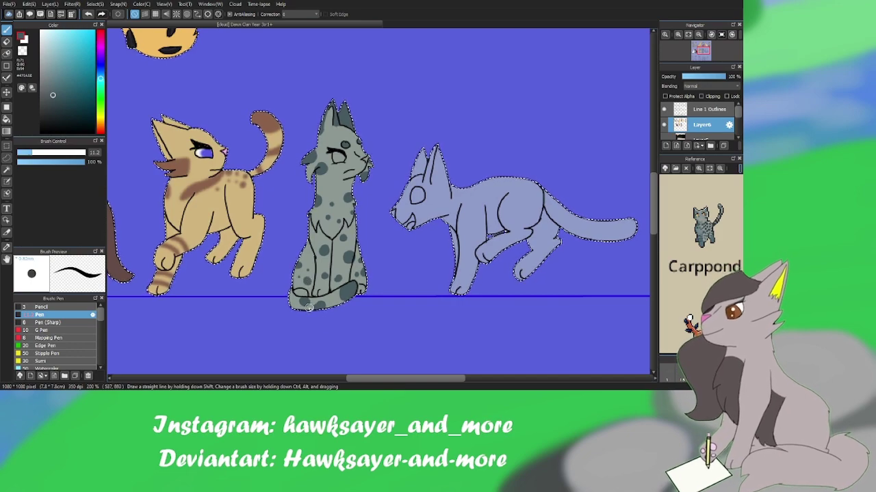
- Colour the grey-green cat's eye white with an orange iris and its nose magenta, and soften its dark spots with the Blur brush
alt+click(329, 165)
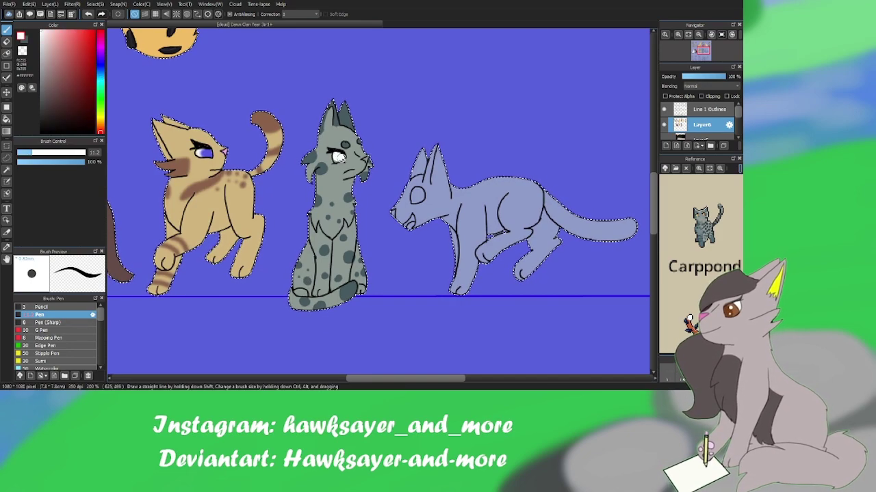
click(100, 46)
click(64, 66)
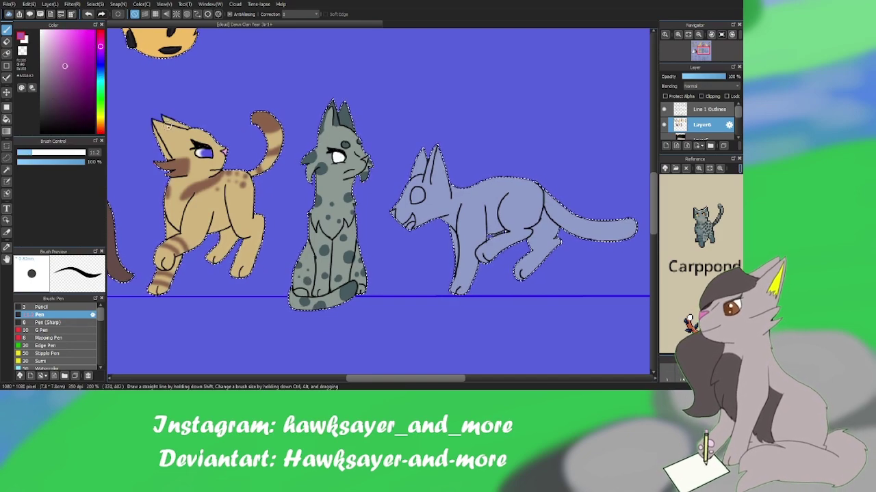
click(367, 159)
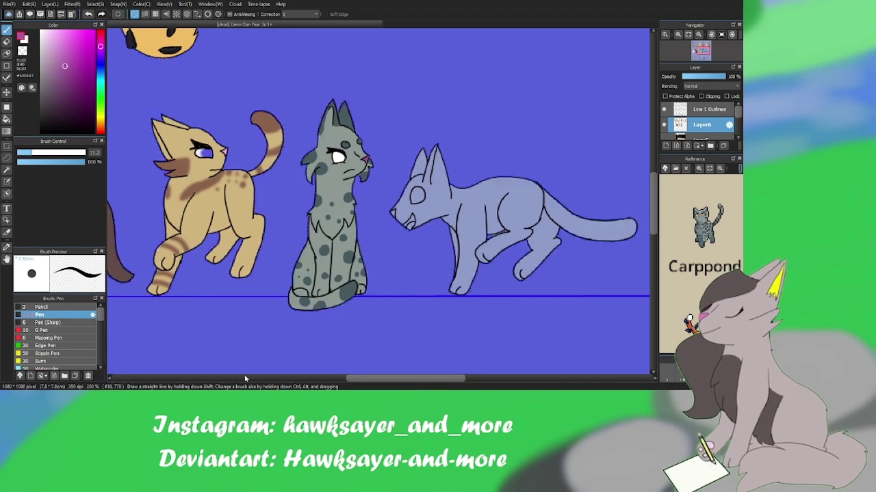
click(101, 122)
click(78, 79)
click(91, 41)
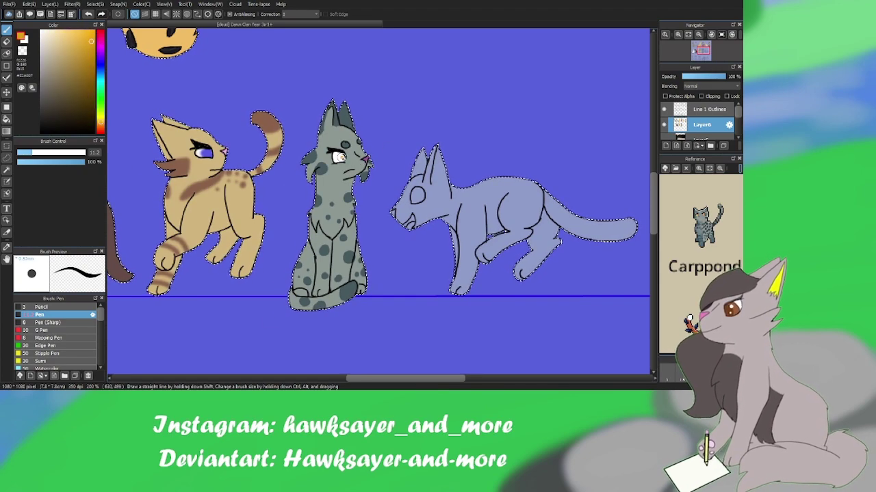
scroll(55, 335, down, 3)
click(41, 323)
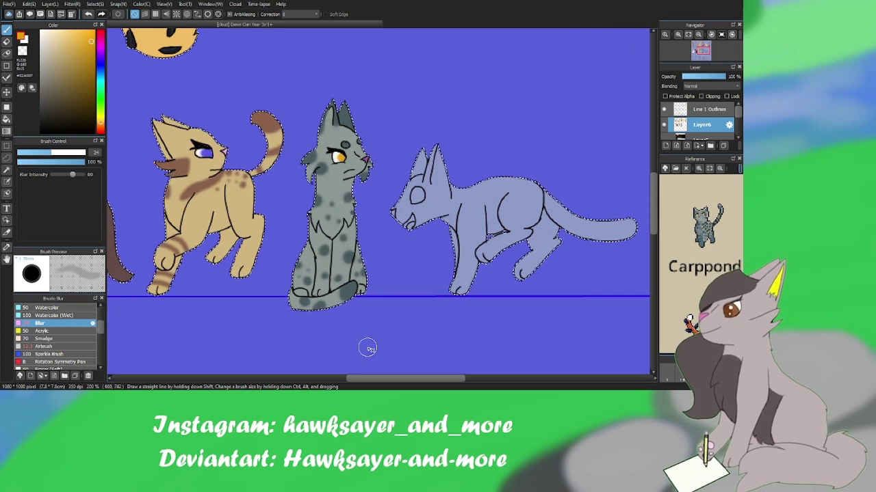
- Paint the fifth cat in the second row bluish white with the Pen, using the coat colour of the white-and-ginger reference cat
scroll(691, 209, down, 5)
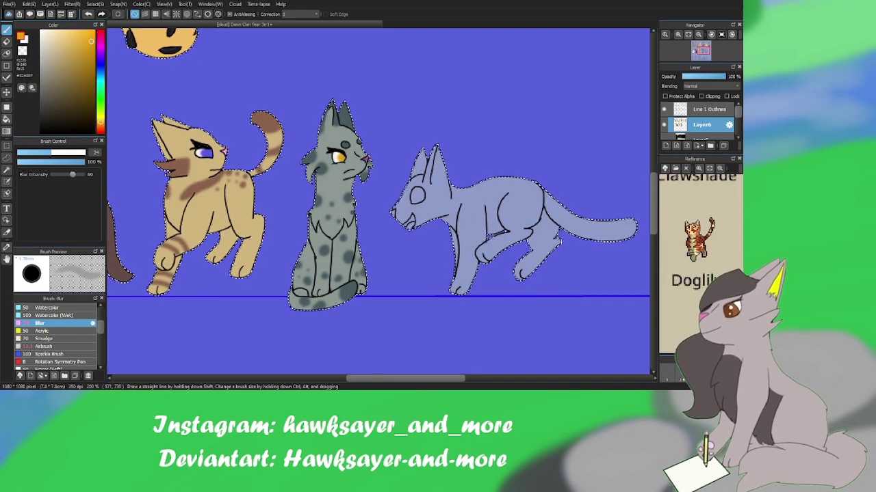
scroll(738, 172, down, 3)
scroll(738, 172, up, 3)
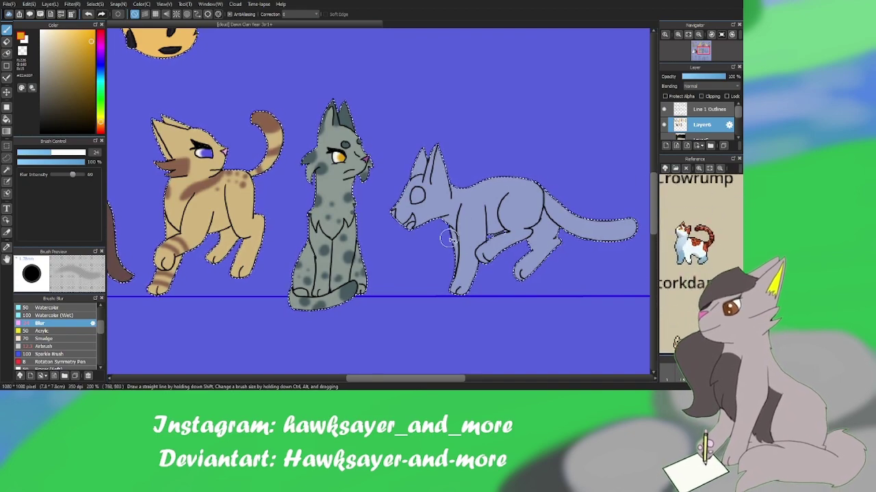
key(p)
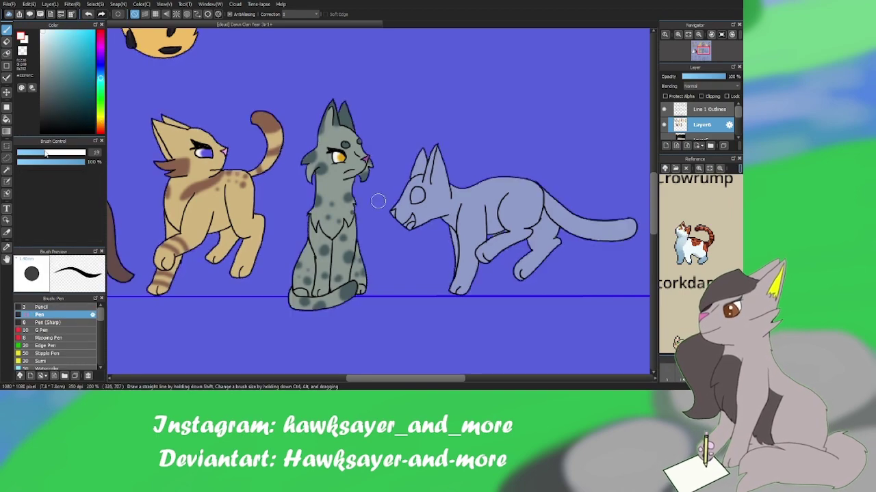
mouse_move(449, 160)
mouse_down()
mouse_move(482, 183)
mouse_move(465, 225)
mouse_up()
drag(551, 265, 472, 280)
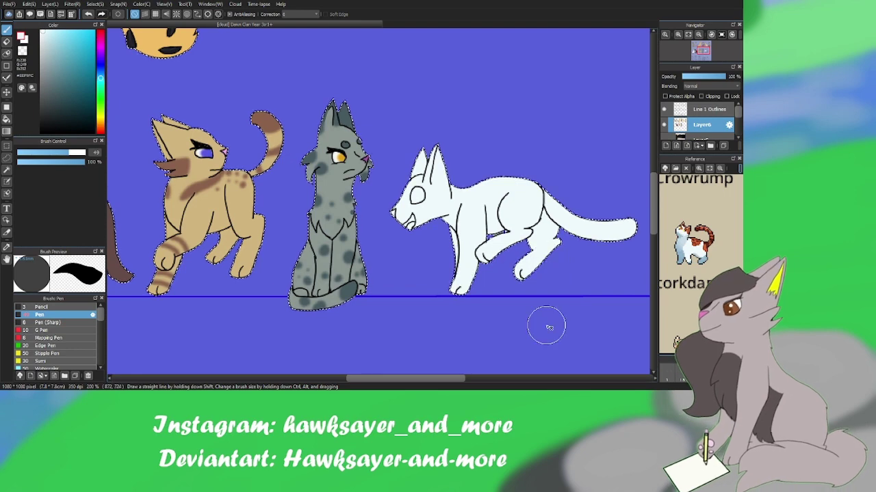
- Paint orange-red patches on the white cat's back, ears and face, and cover its whole tail in the same colour
click(697, 228)
drag(530, 198, 545, 186)
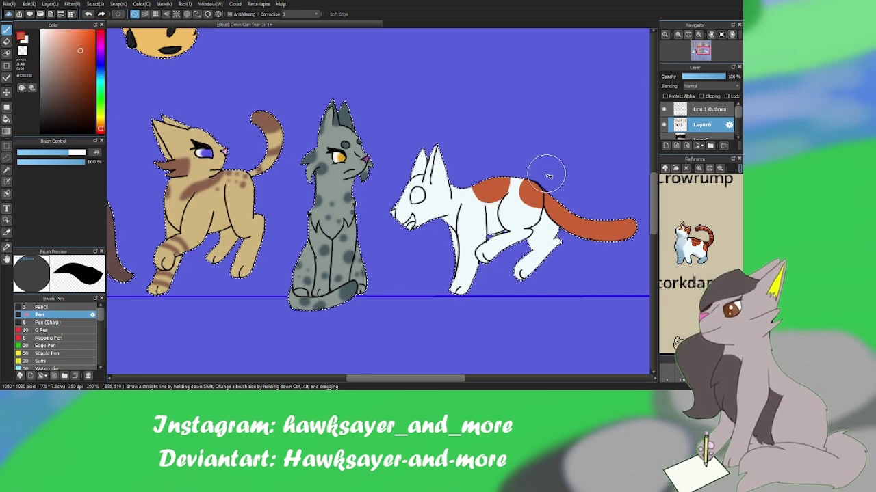
mouse_move(434, 167)
mouse_down()
mouse_move(403, 195)
mouse_move(444, 191)
mouse_up()
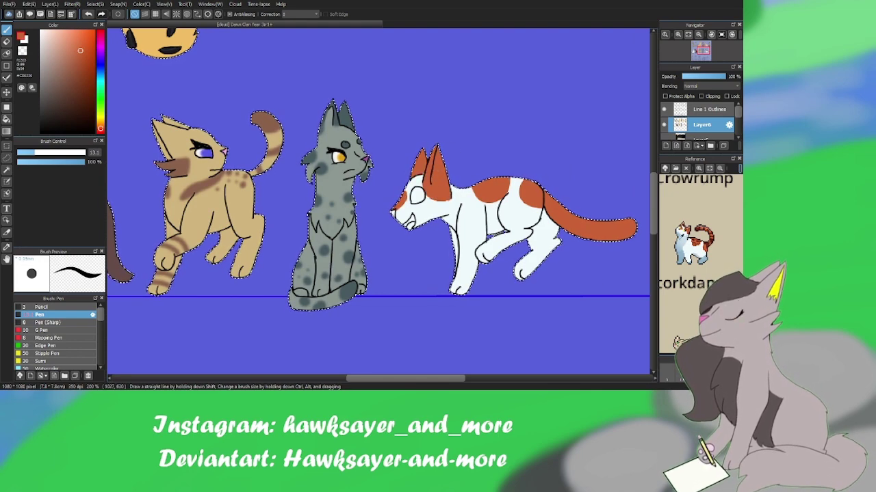
- Add dark red tail bands, back rosettes and inner-ear shading to the orange areas, and soften the markings with the Blur brush
click(698, 228)
drag(636, 229, 607, 216)
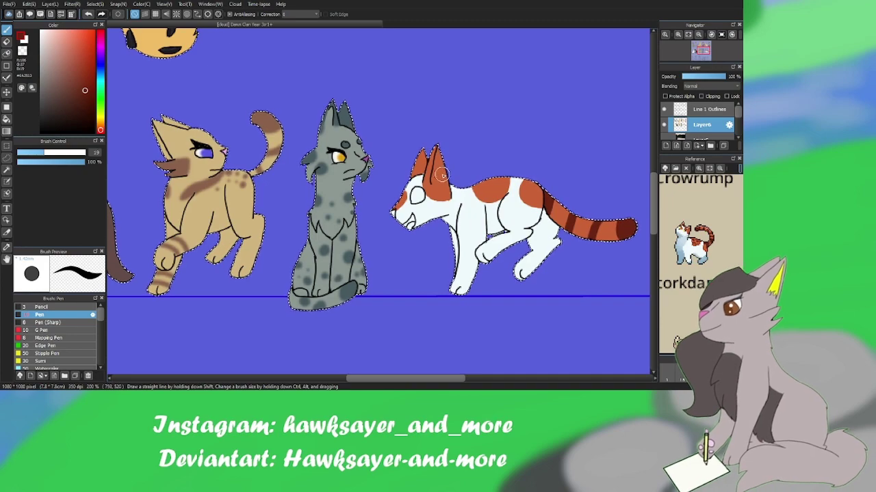
key(bracketleft)
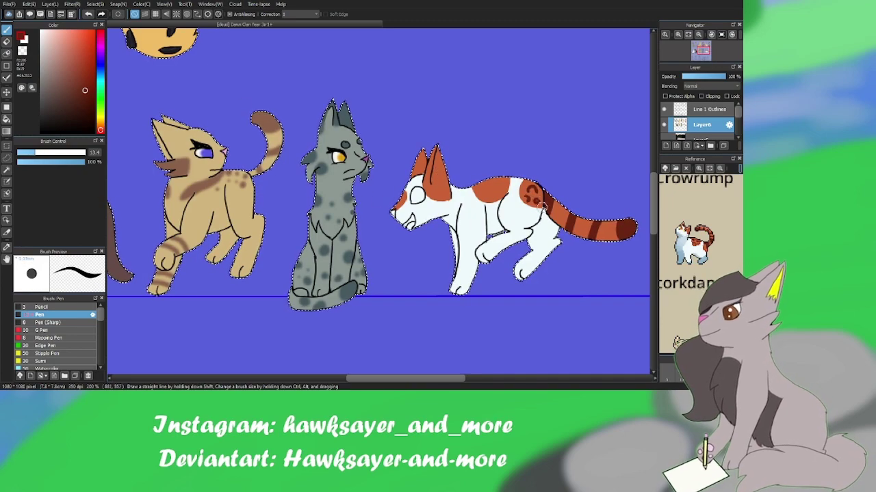
key(bracketleft)
key(bracketleft)
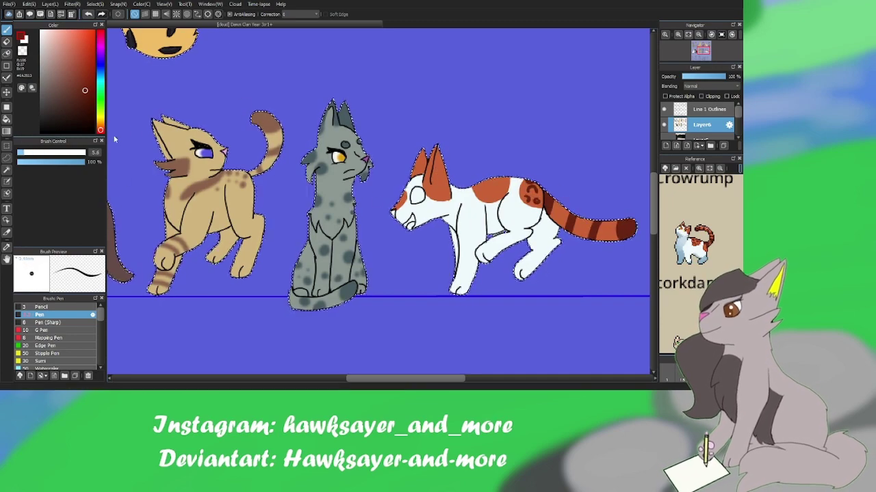
drag(498, 185, 502, 192)
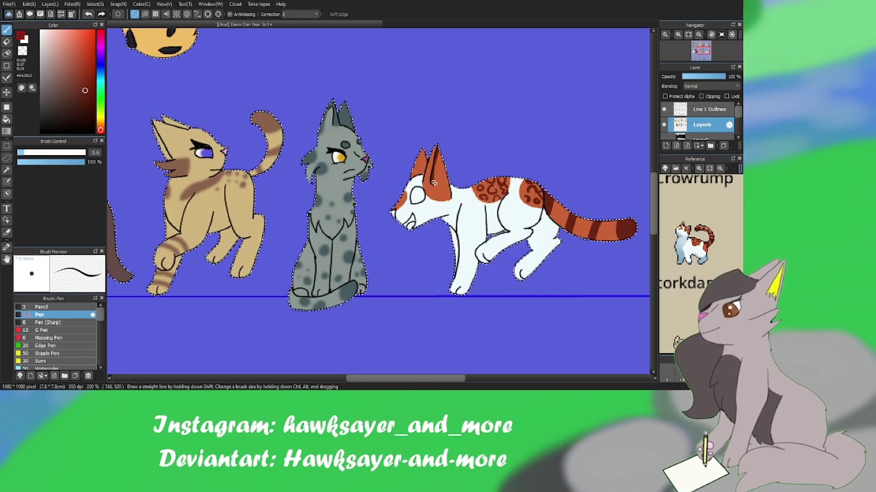
ctrl+alt+drag(448, 194, 435, 177)
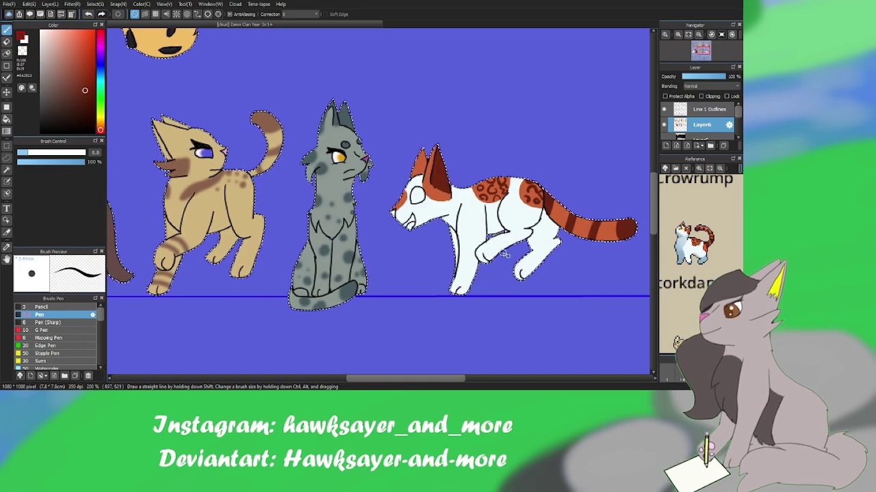
key(b)
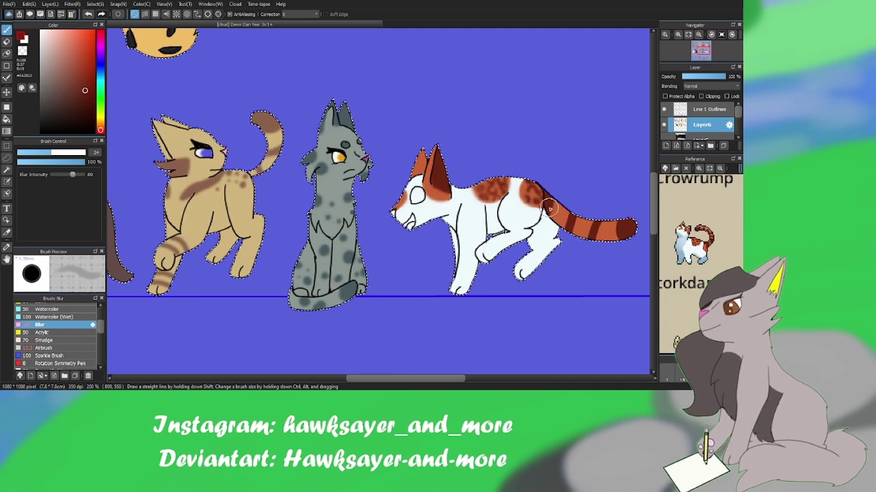
- Colour the white-and-orange cat's nose and open mouth pink and its eye bright yellow with the Pen
click(100, 45)
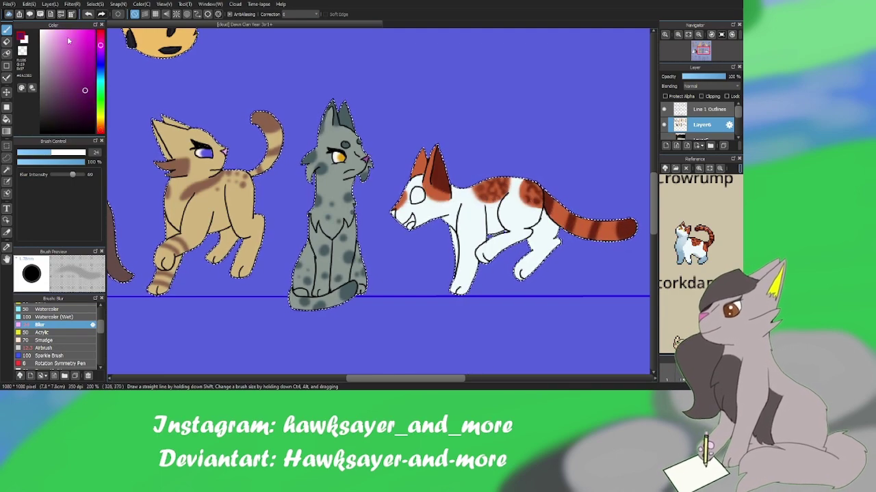
click(62, 34)
key(p)
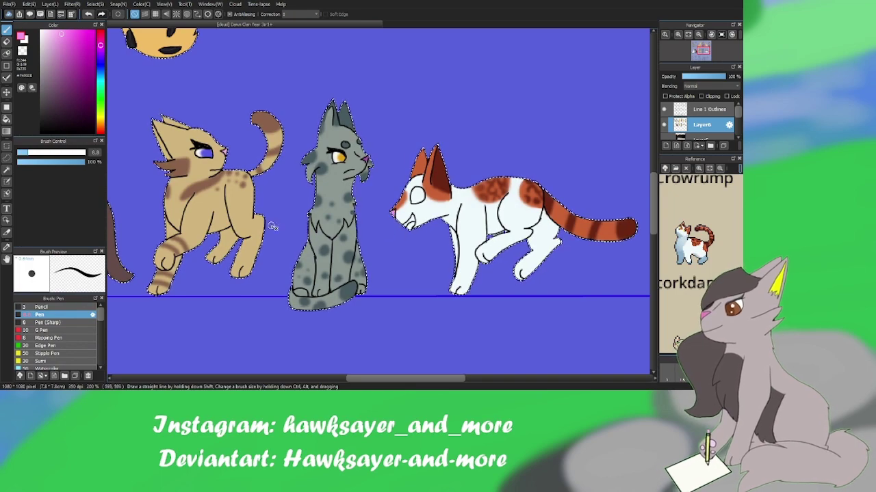
click(72, 45)
click(62, 38)
key(ctrl+d)
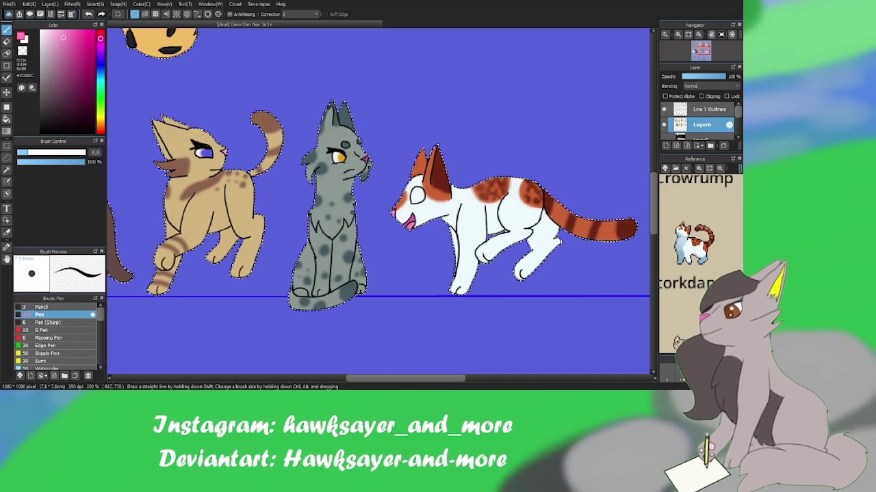
click(93, 32)
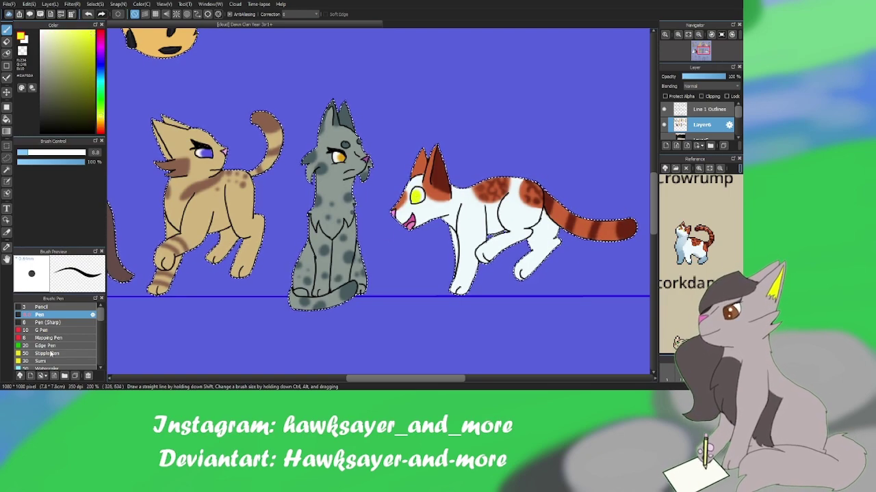
key(j)
key(ctrl+minus)
key(ctrl+minus)
scroll(506, 246, down, 5)
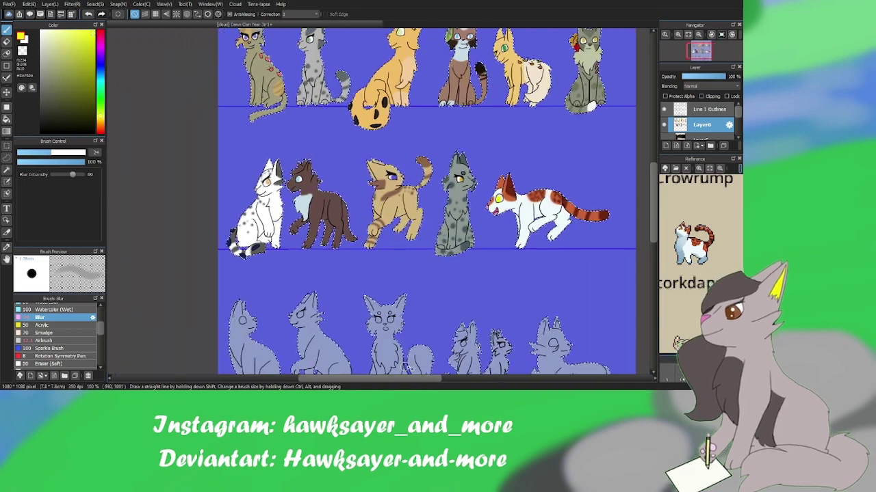
- Paint the first cat in the bottom row pale yellow with the Pen and cover its head, back, haunch and tail base in orange-brown
key(ctrl+plus)
key(ctrl+plus)
scroll(615, 228, down, 1)
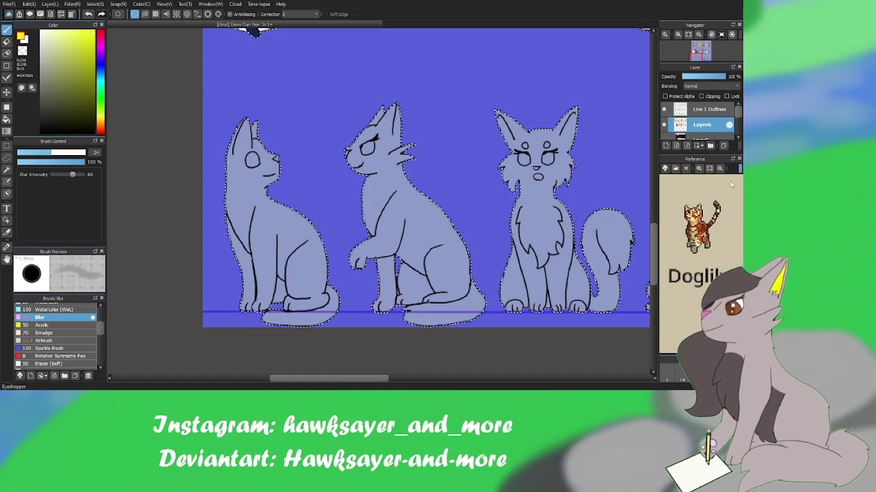
key(p)
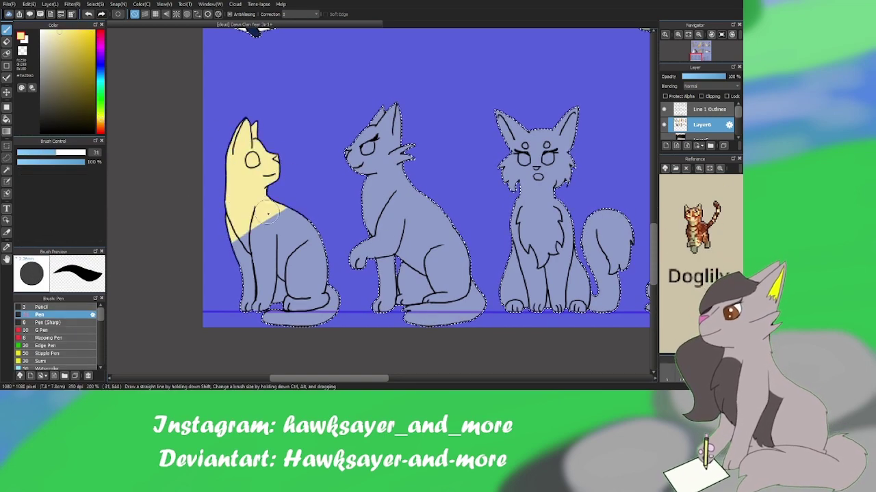
key(ctrl+z)
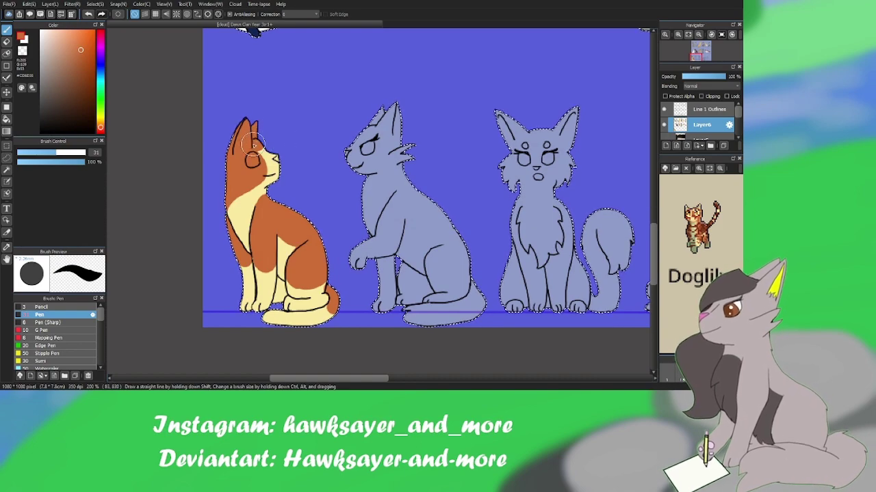
- Add dark reddish-brown tail bands, chest bands, swirling body markings, leg stripes and face markings to the orange cat, matching its reference
click(718, 205)
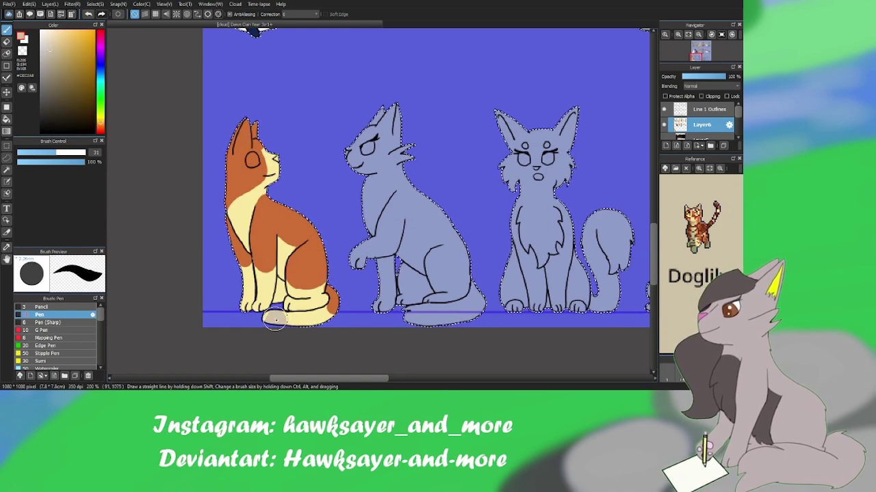
click(720, 204)
drag(265, 318, 309, 320)
key([)
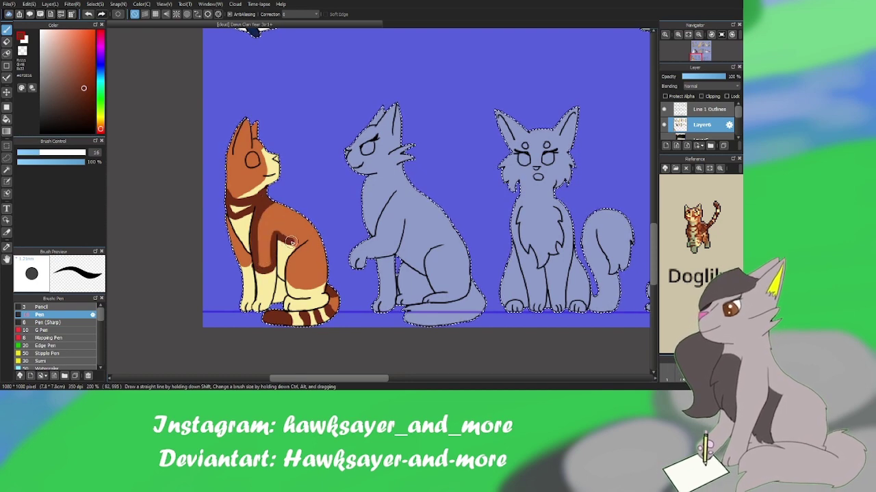
drag(306, 240, 277, 236)
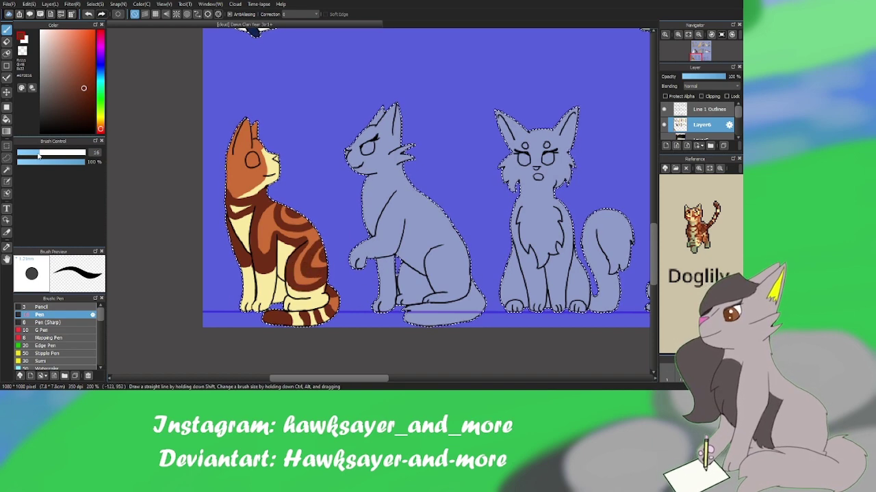
drag(294, 274, 257, 295)
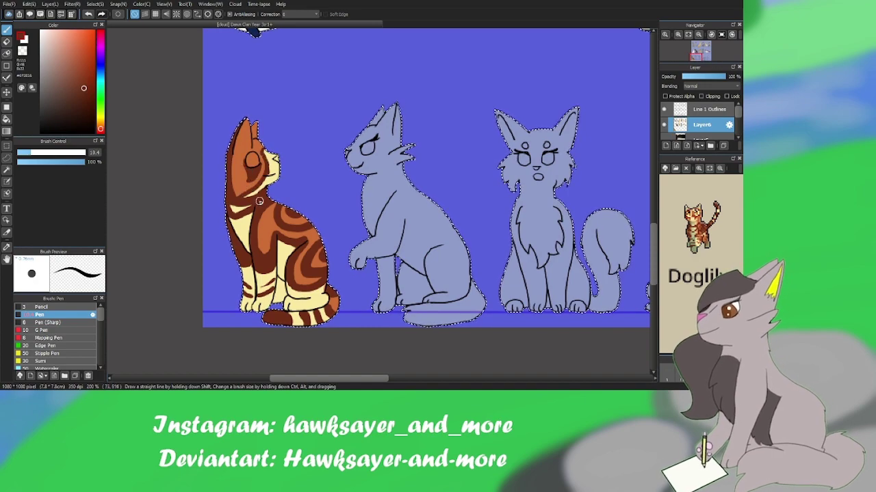
- Fill the orange cat's inner ear with its pale yellow coat colour and its far ear with the dark brown marking colour
alt+click(241, 162)
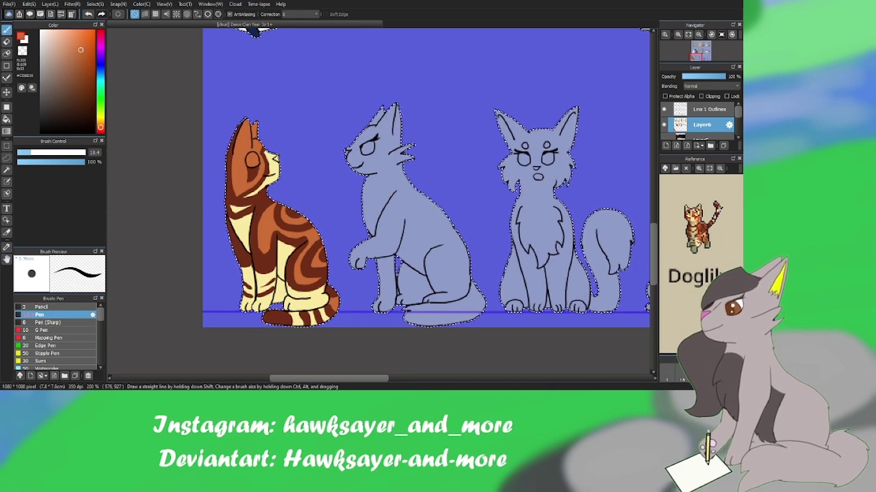
alt+click(245, 125)
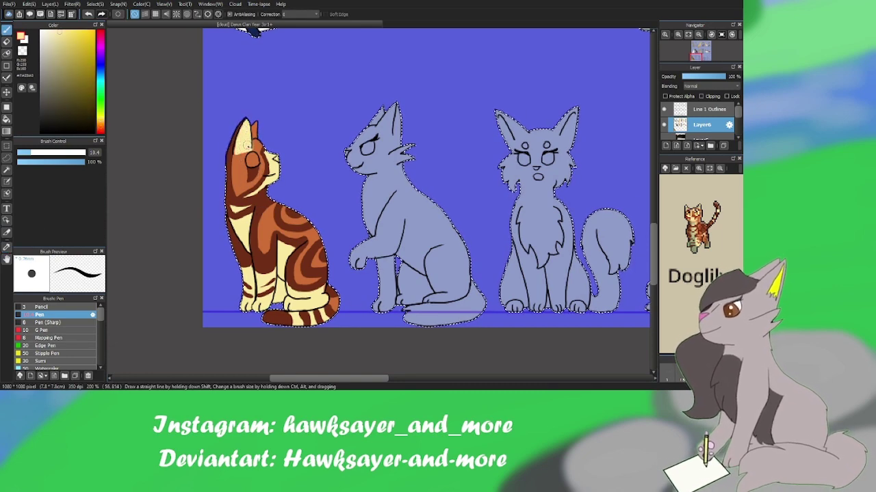
alt+click(254, 126)
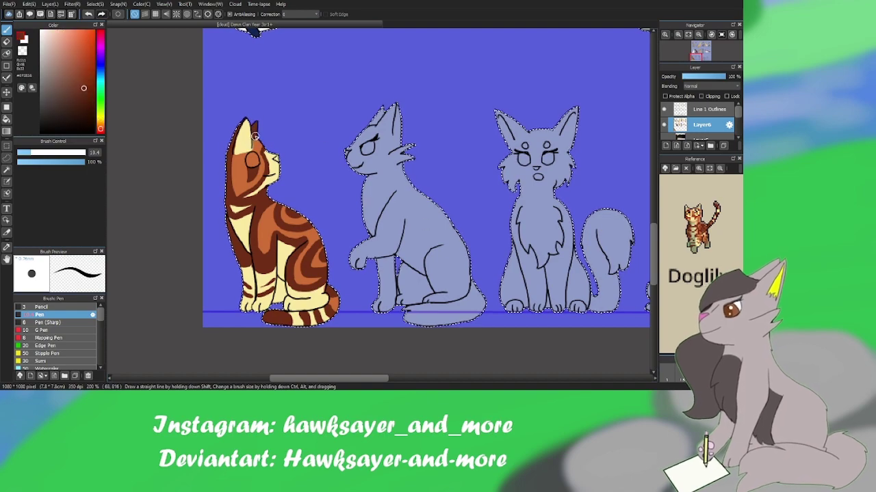
- Colour the orange cat's nose pink and its eye white with a light orange iris
click(100, 46)
click(53, 32)
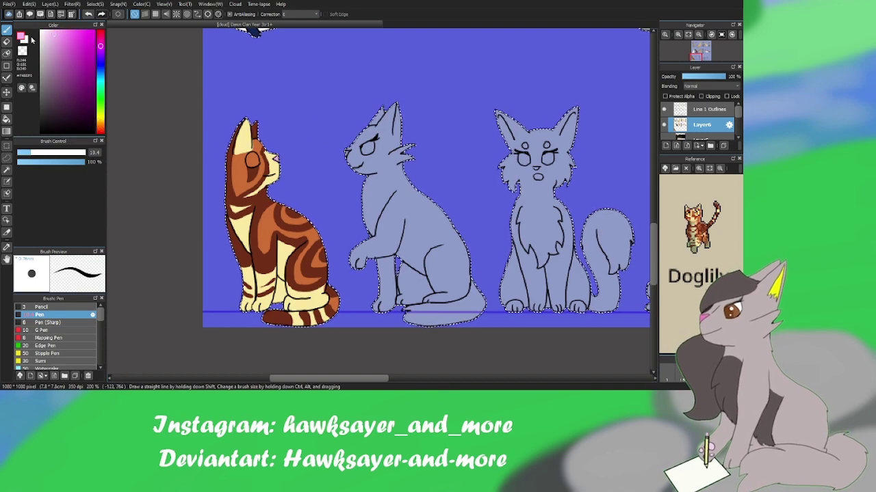
click(31, 40)
click(253, 160)
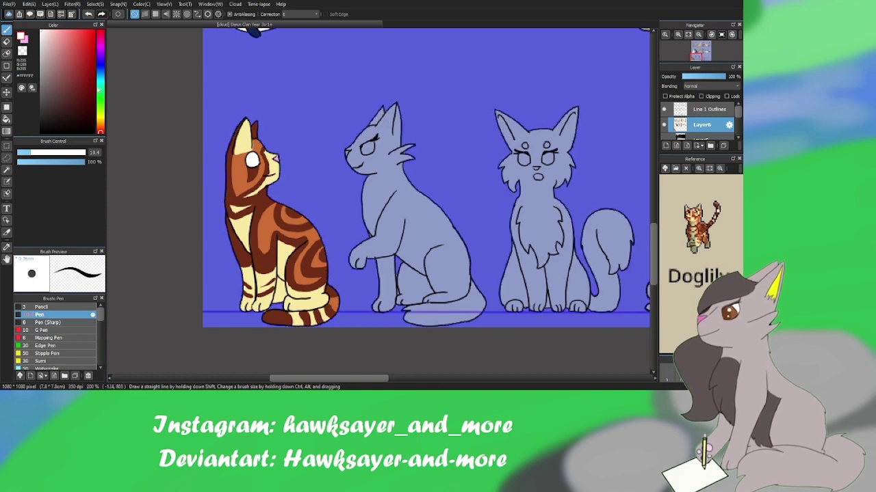
click(100, 126)
click(63, 34)
click(252, 161)
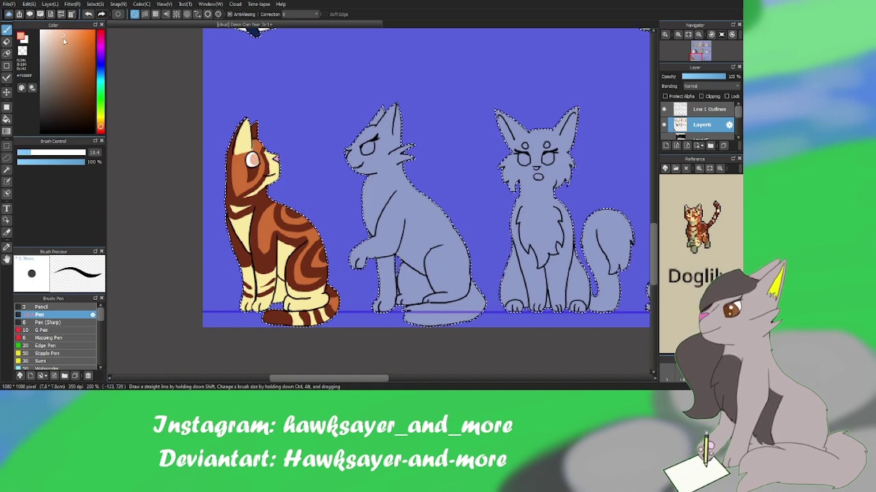
- Soften the orange cat's dark markings with the Blur brush
scroll(99, 324, down, 3)
scroll(98, 324, down, 1)
click(41, 327)
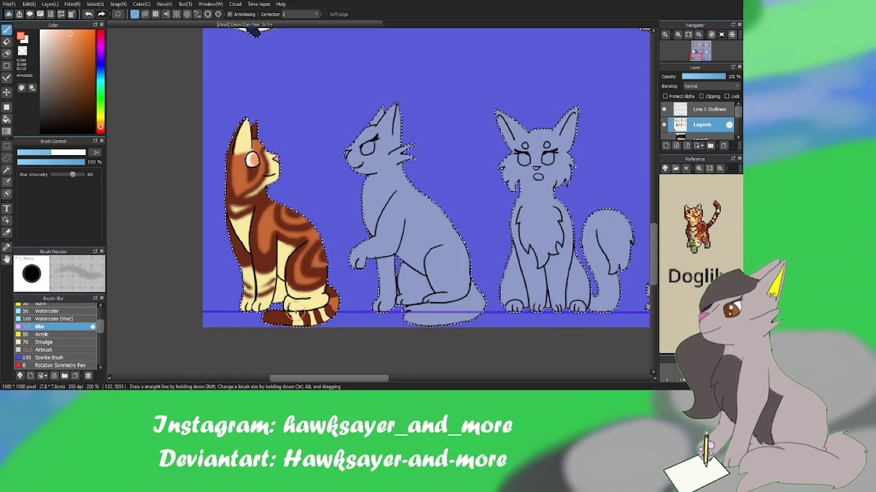
- Paint the second cat in the bottom row very pale greenish white with the Pen, using its reference cat's coat colour
drag(289, 375, 318, 376)
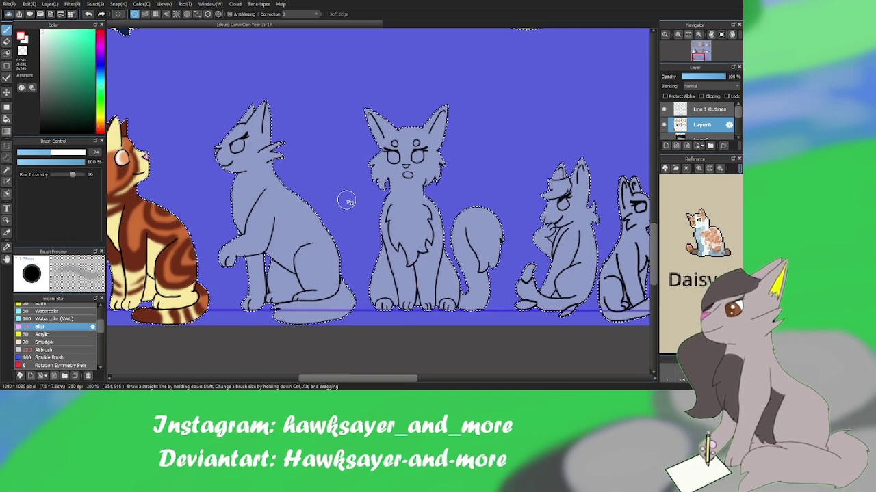
drag(715, 215, 698, 218)
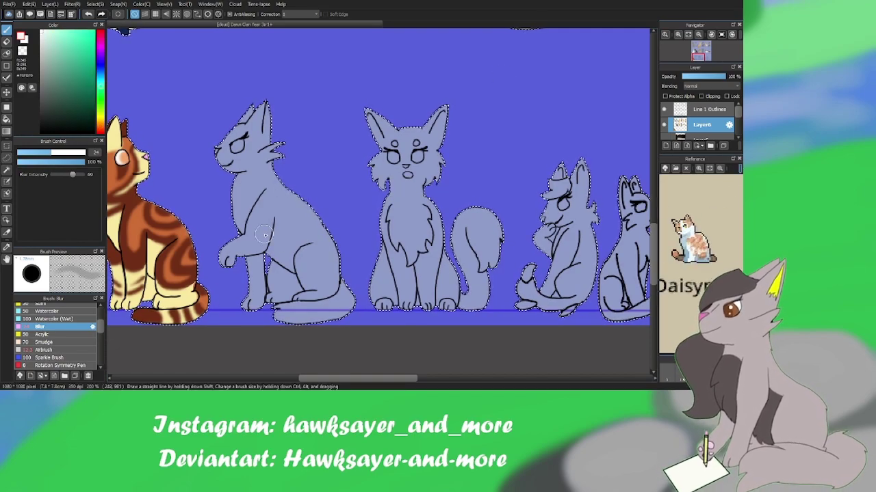
scroll(59, 335, up, 5)
click(40, 315)
drag(218, 154, 266, 109)
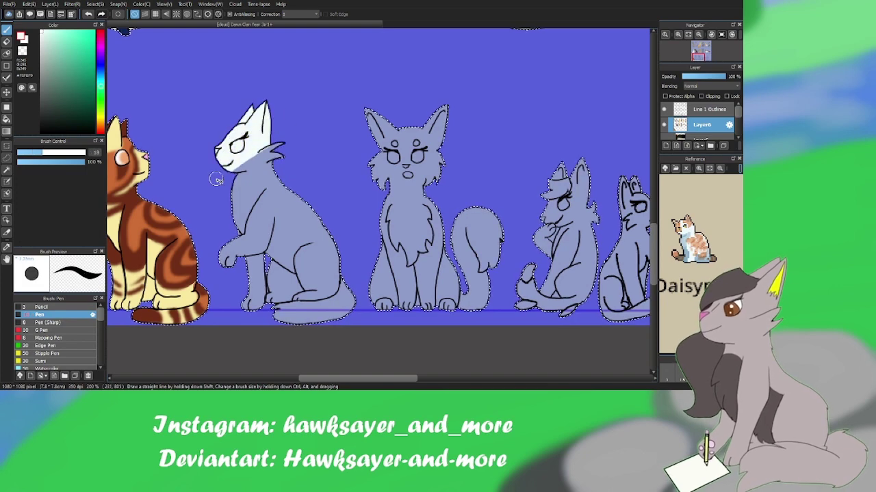
mouse_move(217, 179)
mouse_down()
mouse_move(240, 206)
mouse_move(248, 195)
mouse_up()
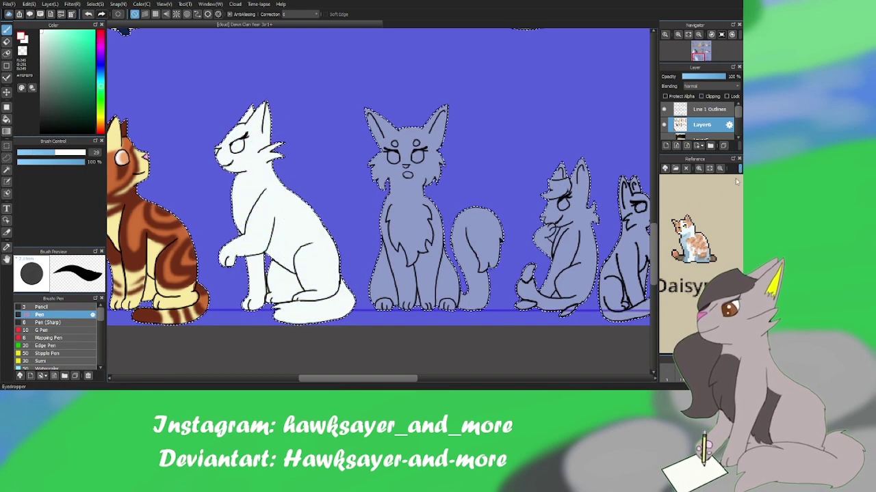
- Paint light tan patches on the white cat's face, ears, back and tail, and add darker orange stripes over them
click(694, 239)
drag(250, 110, 239, 116)
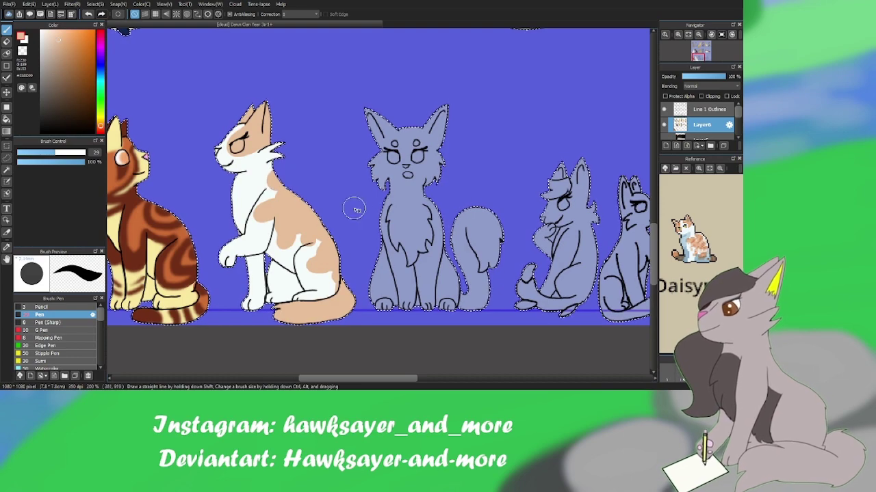
alt+click(295, 309)
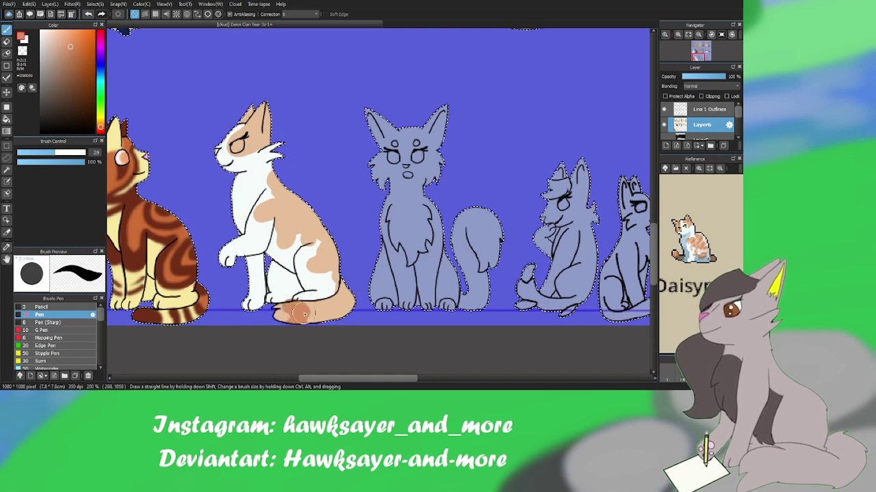
drag(303, 313, 325, 304)
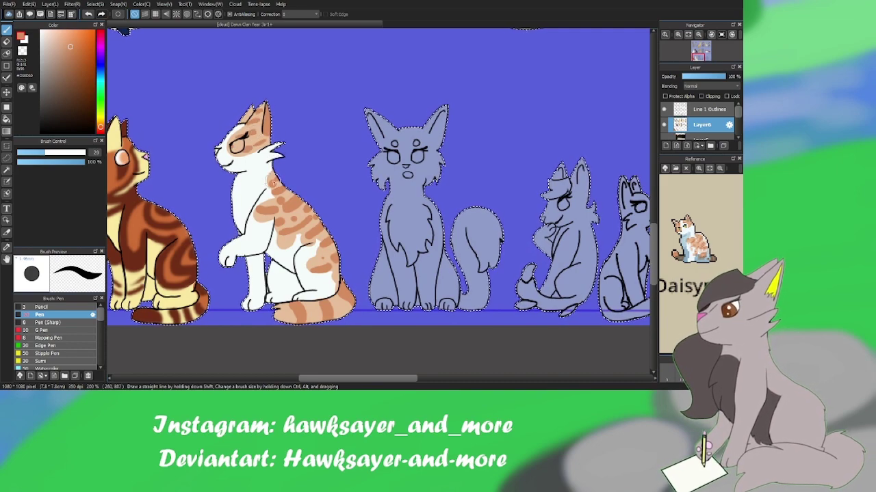
- Colour the white-and-tan cat's nose pink and its eye green with yellow-green shading
key(ctrl+d)
click(101, 46)
click(74, 65)
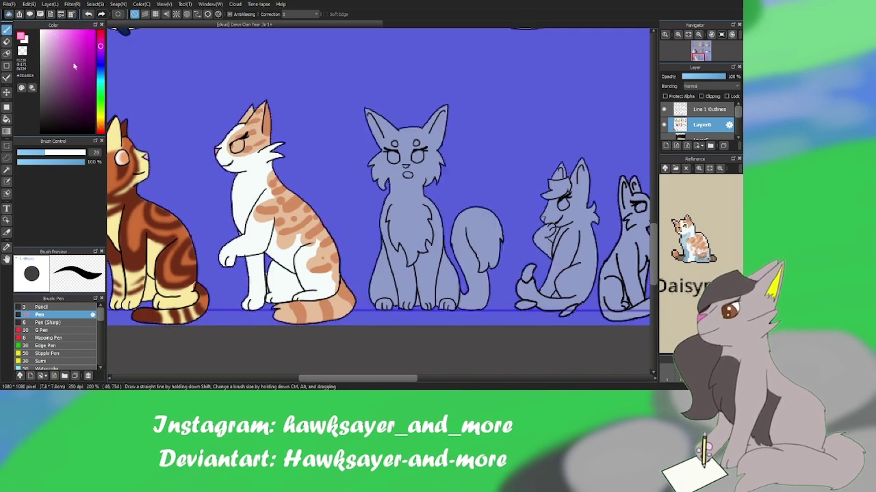
key(x)
key(ctrl+z)
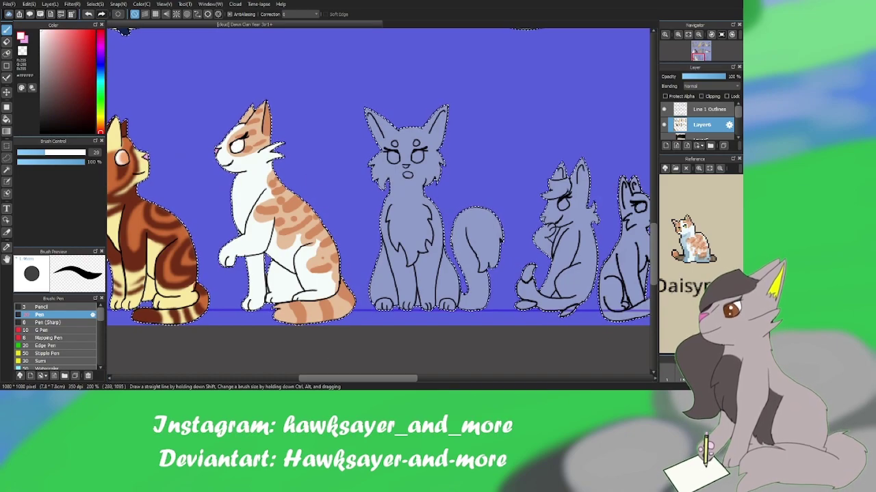
click(101, 103)
click(71, 33)
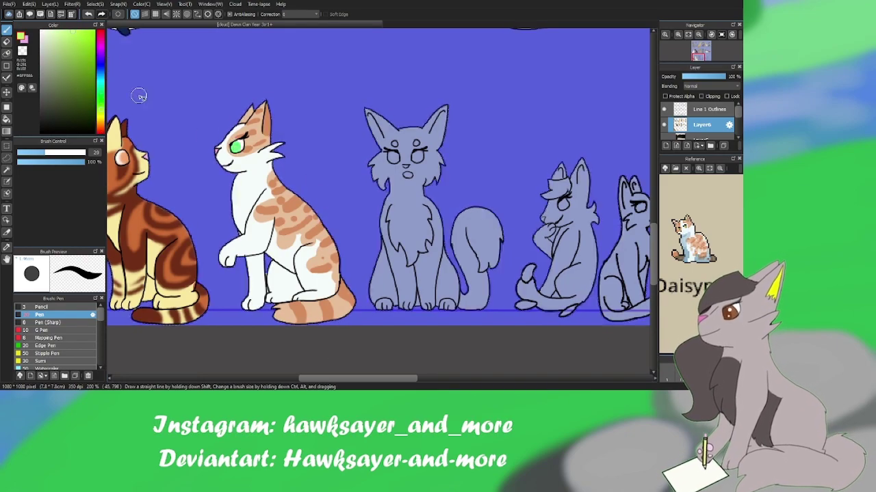
click(236, 146)
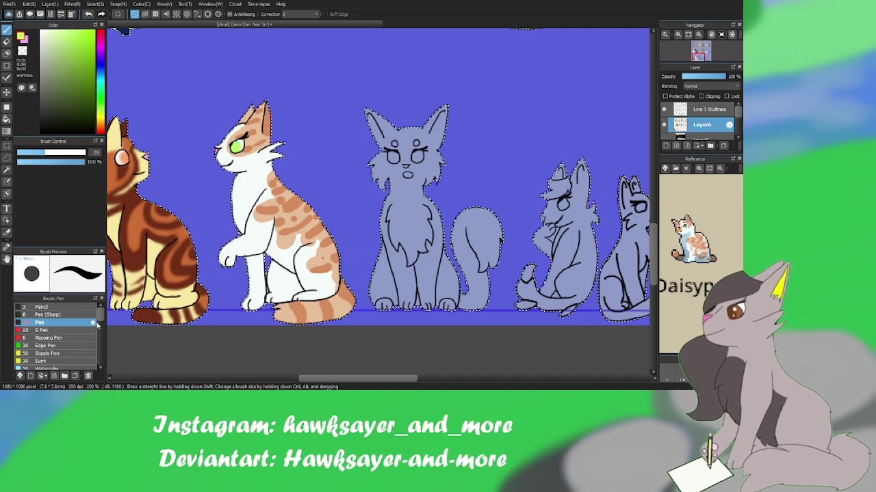
- Soften the tan cat's orange stripes with the Blur brush
key(j)
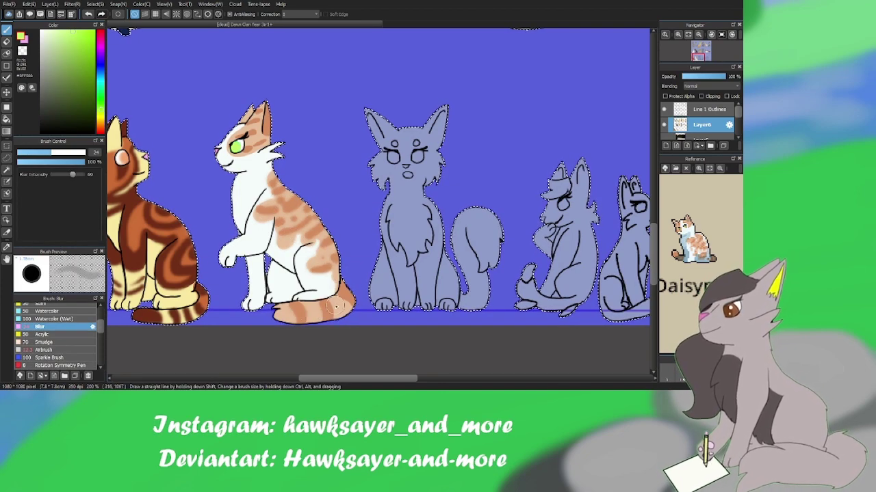
mouse_move(253, 117)
mouse_down()
mouse_move(271, 137)
mouse_move(276, 130)
mouse_move(201, 130)
mouse_up()
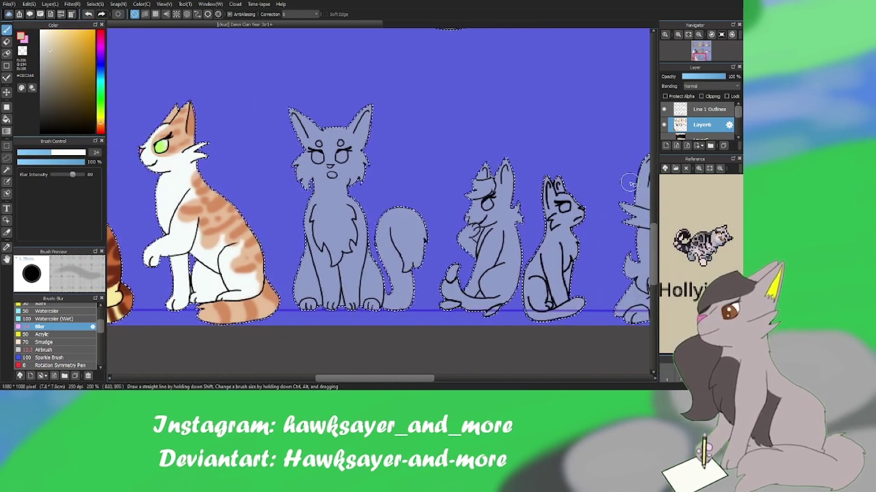
- Paint the third cat in the bottom row warm grey, with pale pink on its muzzle, chest, inner legs, paws and tail underside
alt+click(463, 219)
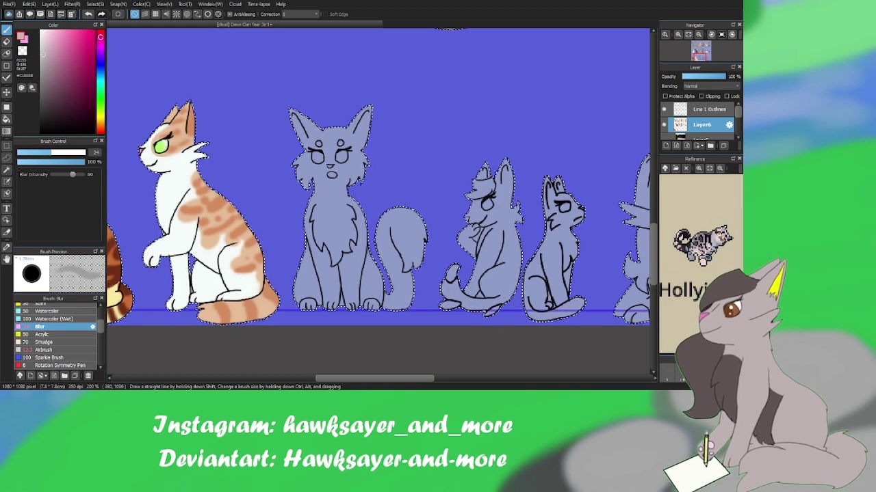
key(b)
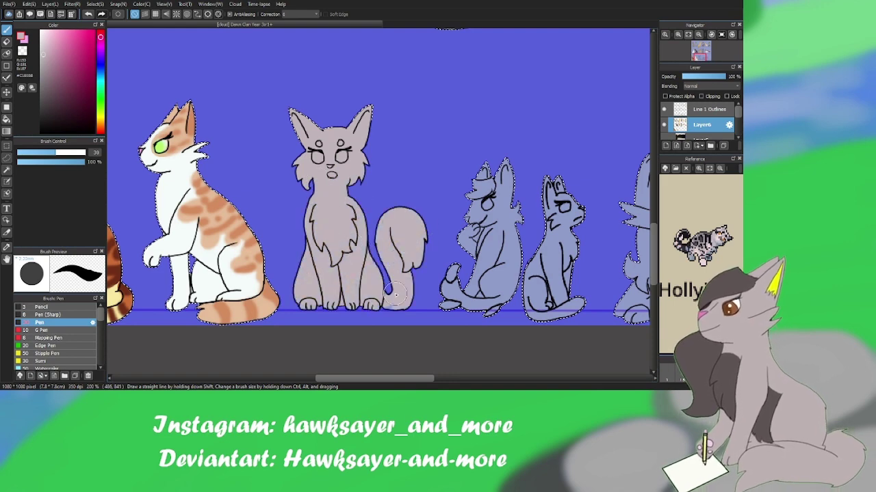
alt+click(331, 175)
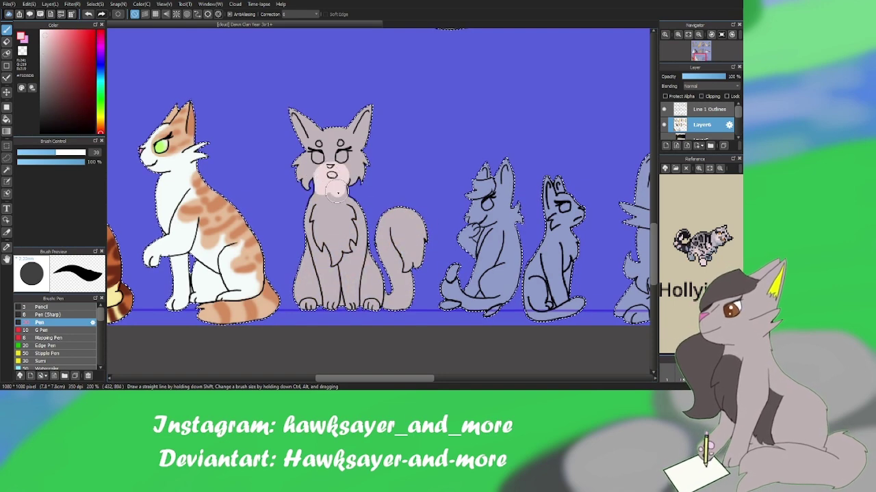
drag(346, 227, 341, 261)
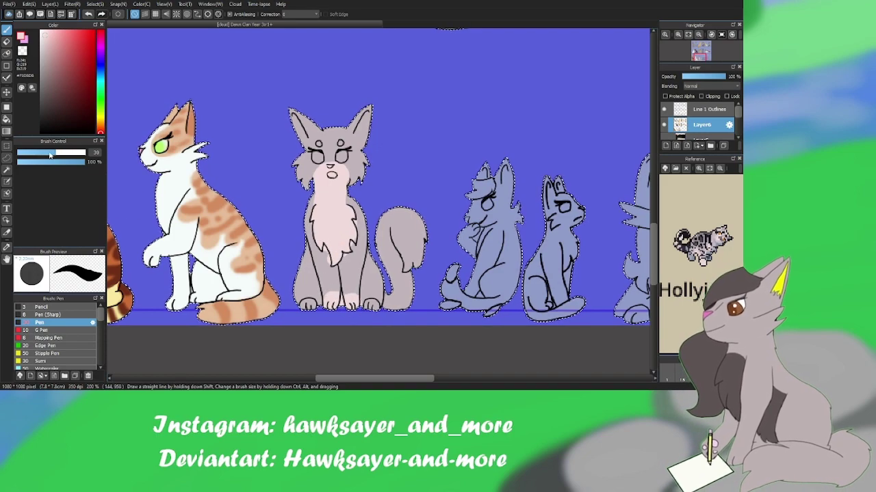
key(bracketleft)
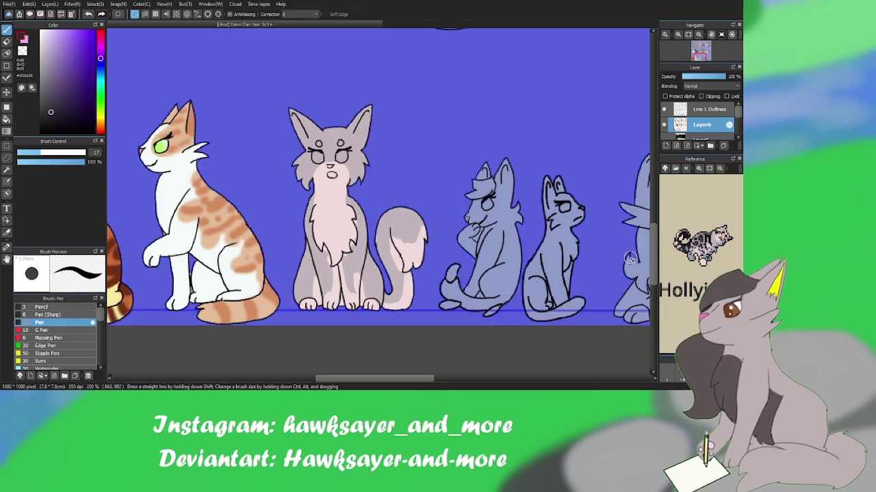
- Paint the grey cat's tail tip near-black and add matching stripes down the rest of the tail
alt+click(395, 241)
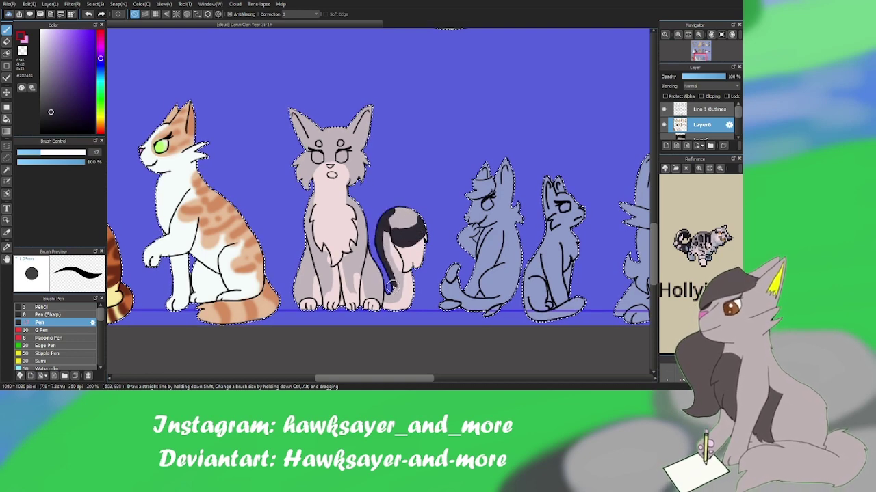
drag(387, 251, 411, 306)
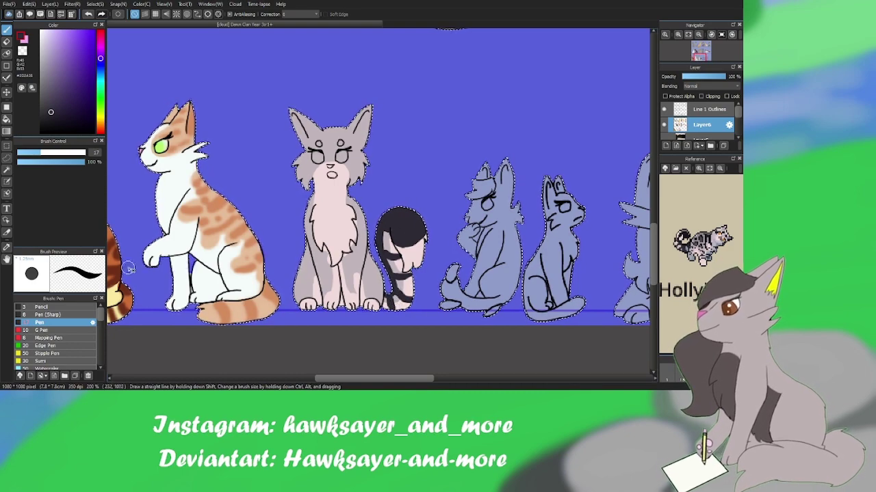
alt+click(393, 305)
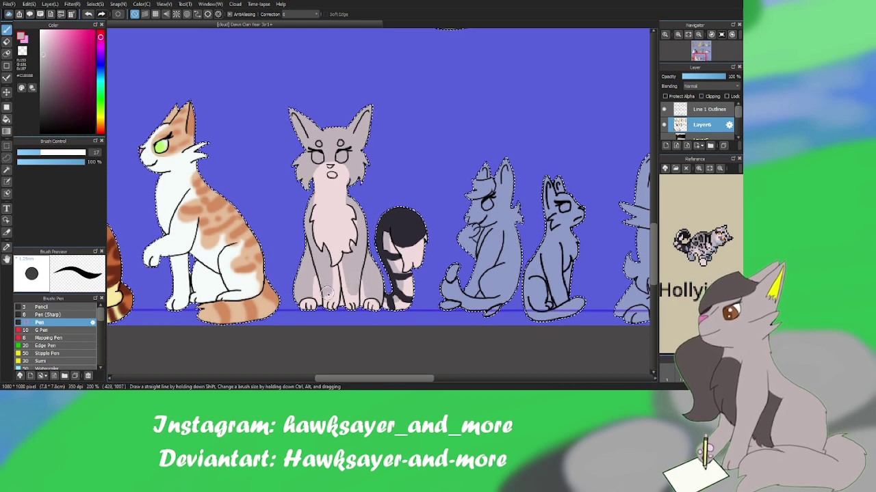
- Add near-black patches on the grey cat's cheeks and brows, stripes on its neck and legs, and spots on its haunches
alt+click(356, 198)
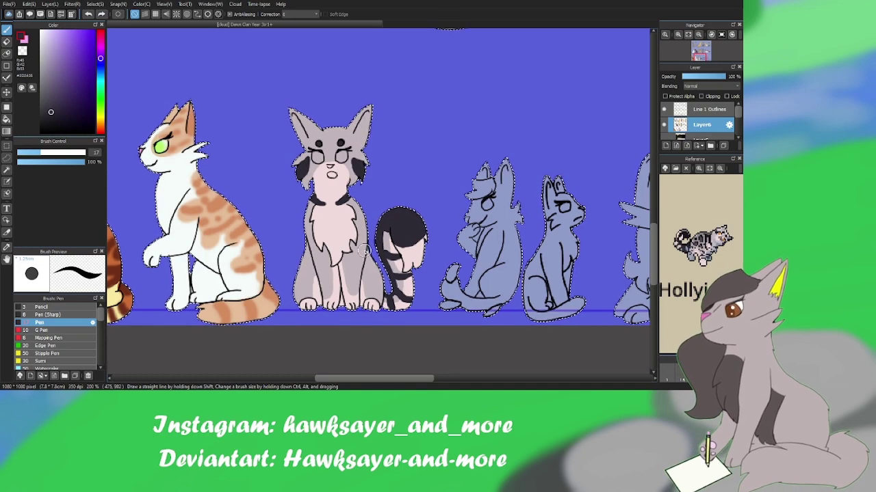
drag(298, 268, 304, 286)
drag(368, 256, 373, 273)
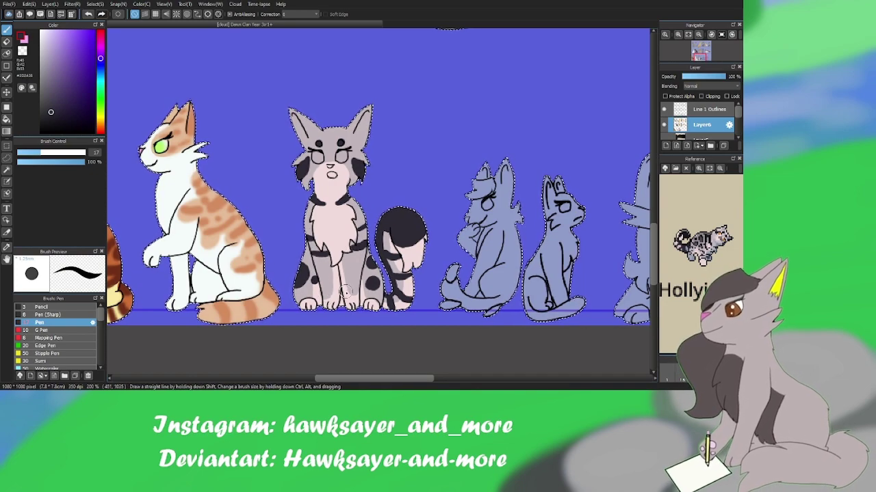
- Add grey centres to the haunch spots, colour the grey cat's mouth pink, and paint its eyes white with golden-yellow irises
alt+click(373, 283)
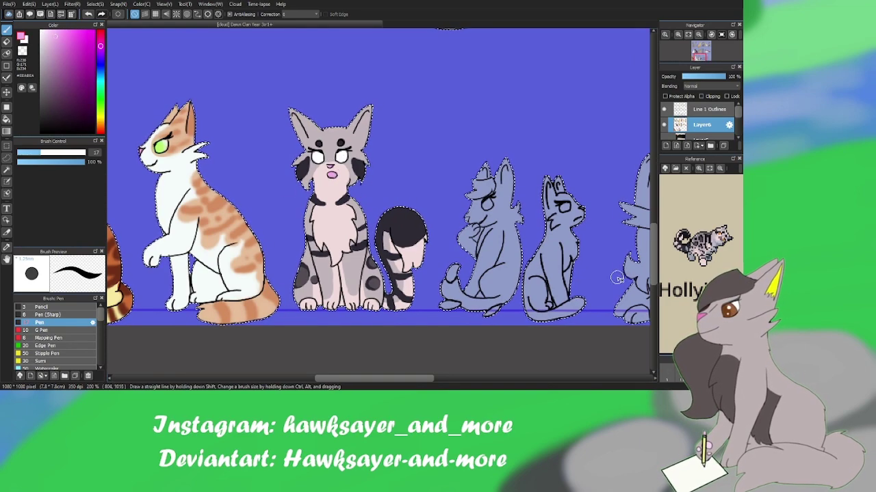
alt+click(699, 238)
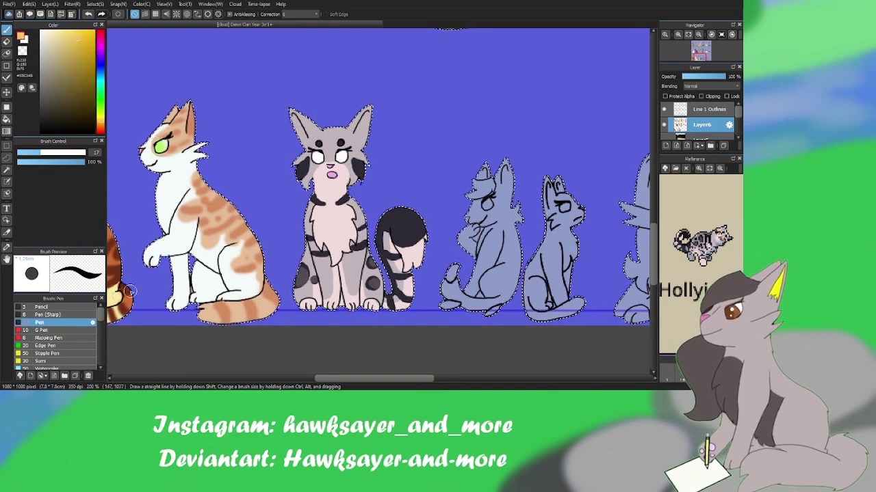
click(317, 157)
key(ctrl+z)
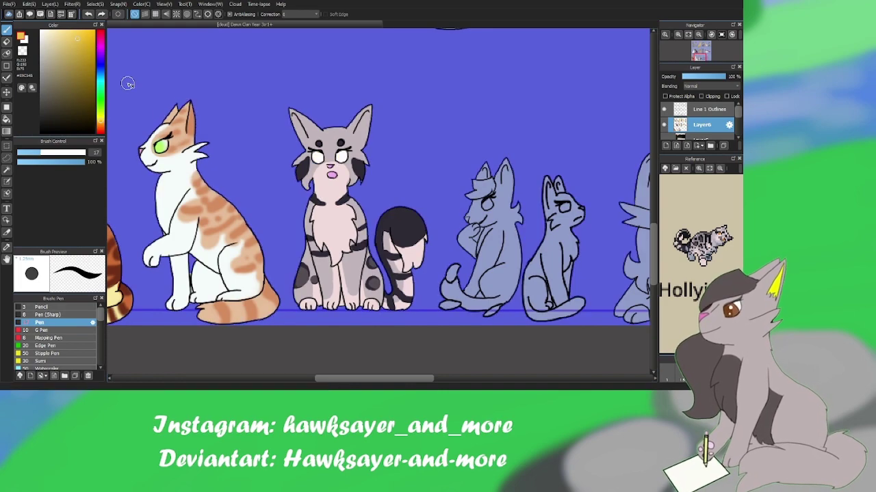
click(317, 157)
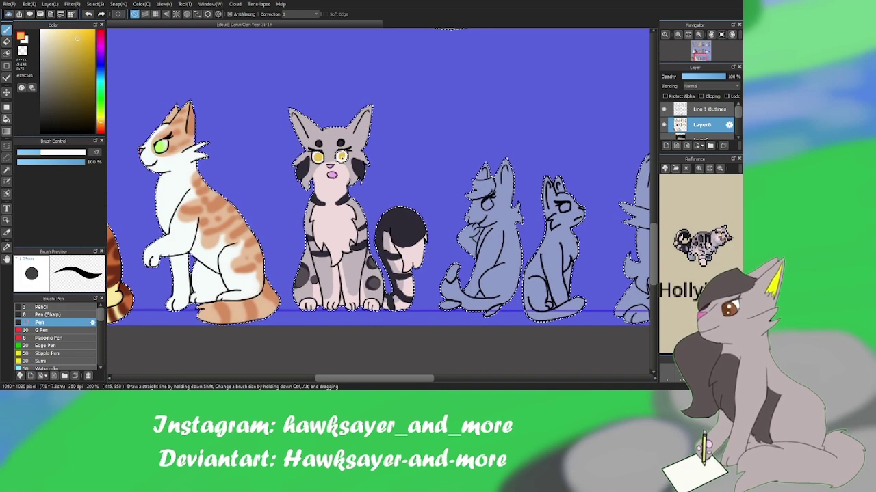
- Soften the grey cat's dark stripes and spots with the Blur brush
scroll(48, 335, down, 3)
click(39, 334)
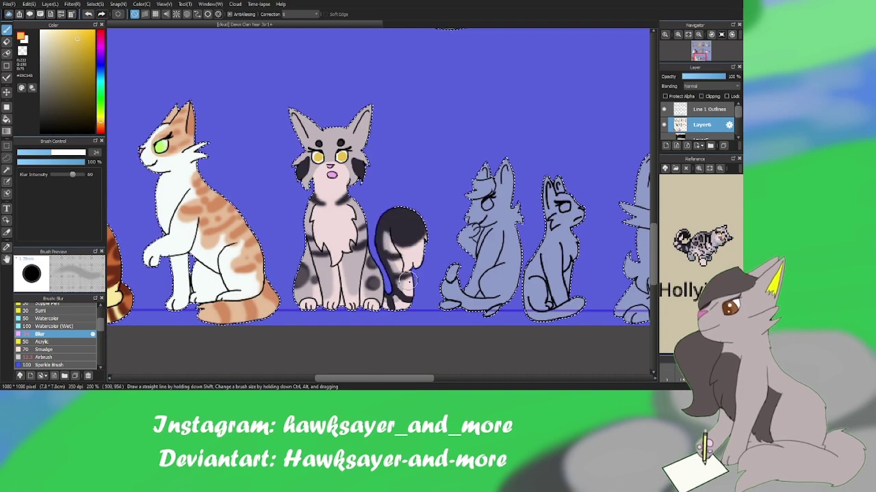
key(ctrl+z)
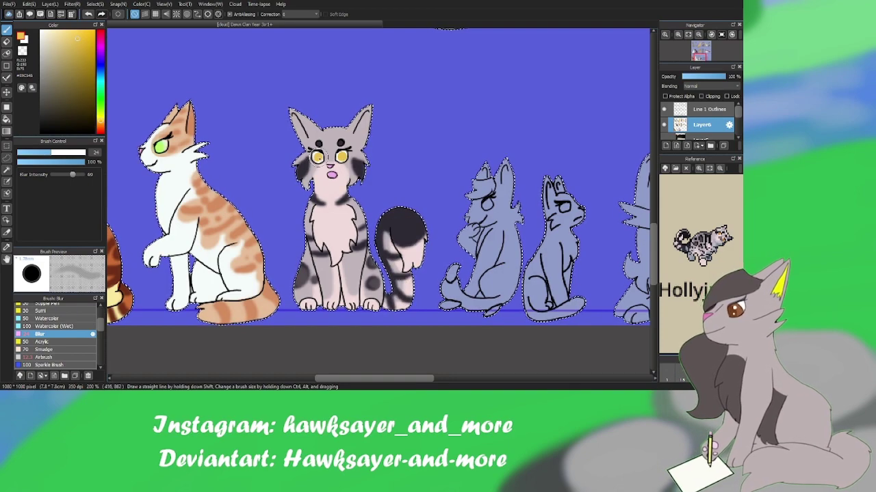
- Paint the fourth cat in the bottom row rusty orange with the Pen, using the coat colour from its reference image
scroll(401, 359, right, 5)
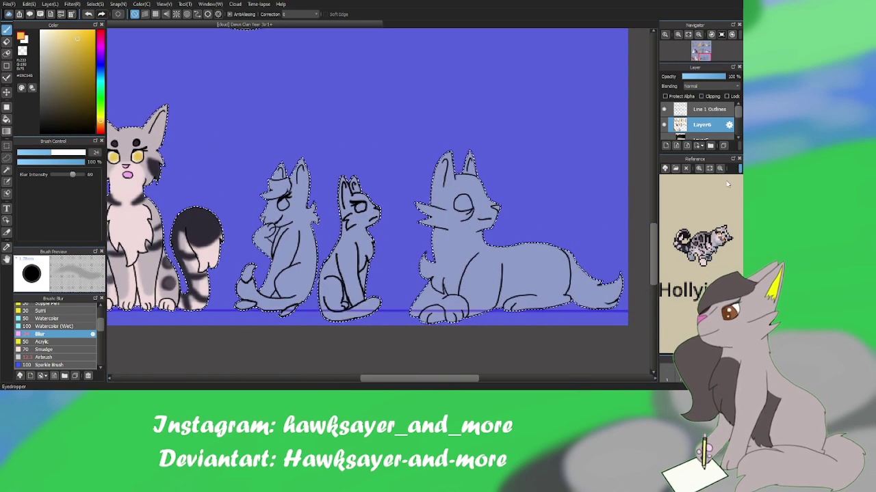
alt+click(698, 242)
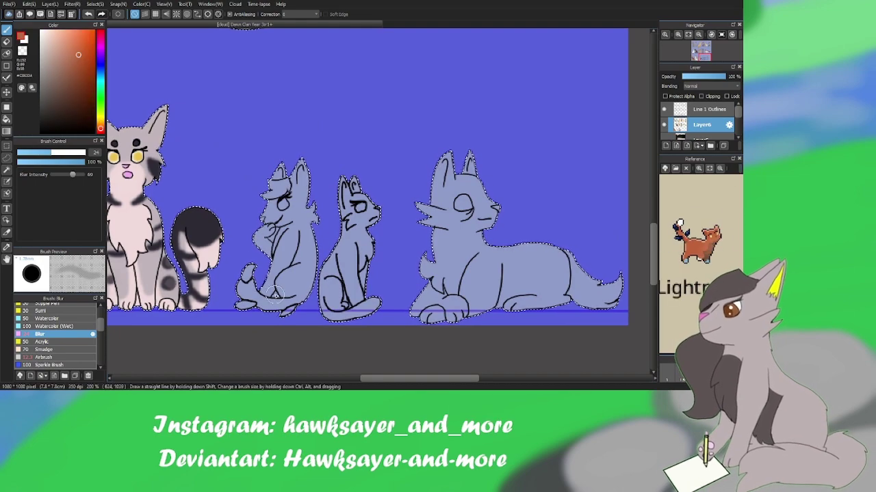
click(40, 322)
drag(314, 216, 277, 222)
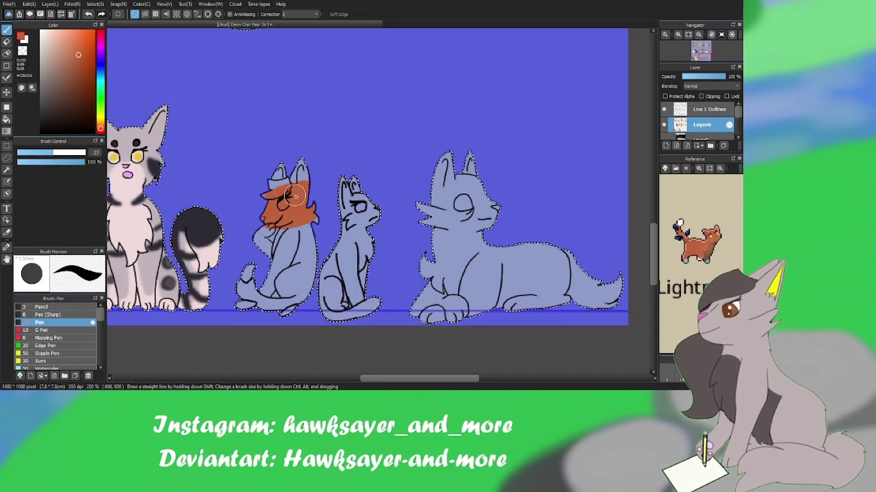
key(ctrl+z)
key(w)
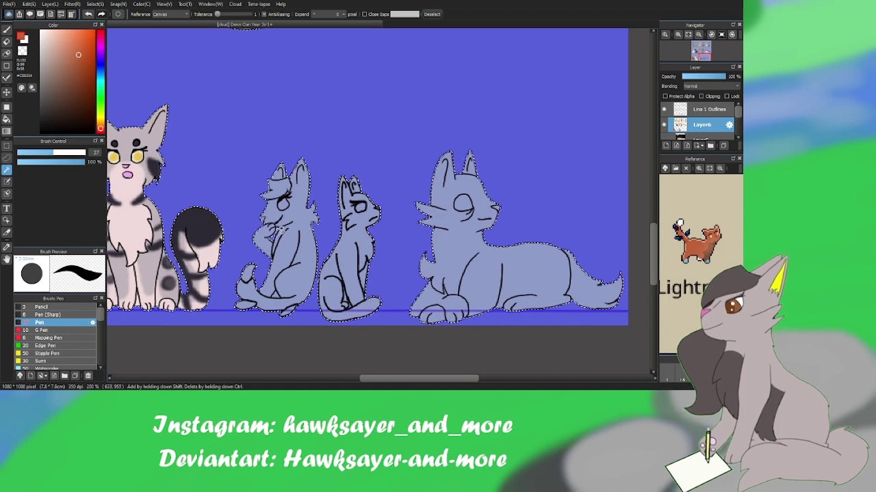
key(b)
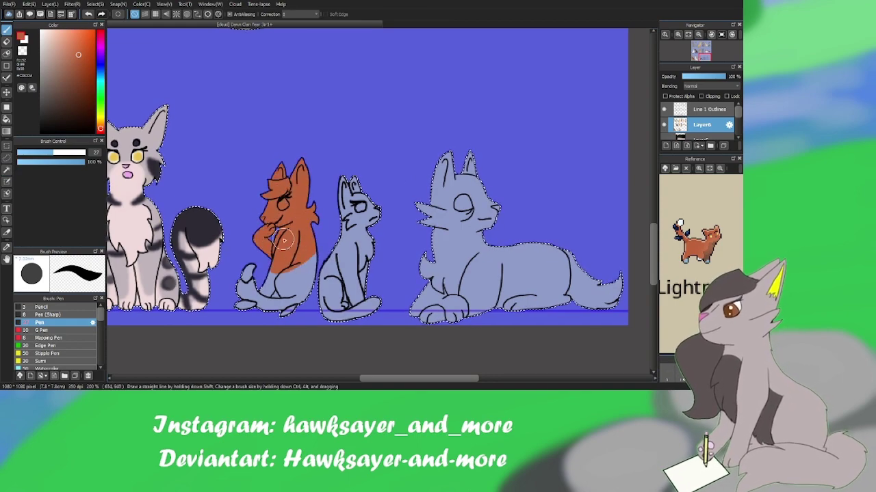
- Paint white on the rusty orange cat's tail end, raised paw and lower leg
key(x)
drag(243, 277, 255, 290)
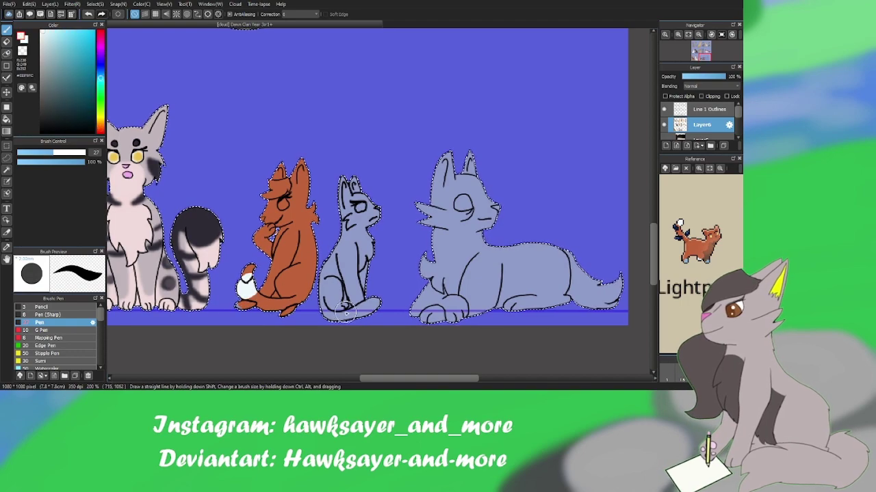
drag(272, 224, 269, 230)
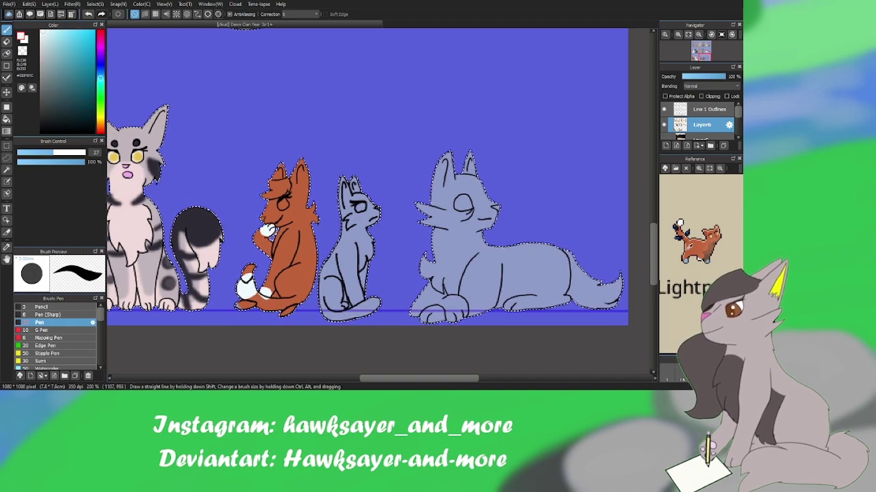
- Paint the orange cat's tail tip and feet dark navy, using a Pen size of 14.2 for the finer areas
click(77, 68)
drag(245, 271, 247, 267)
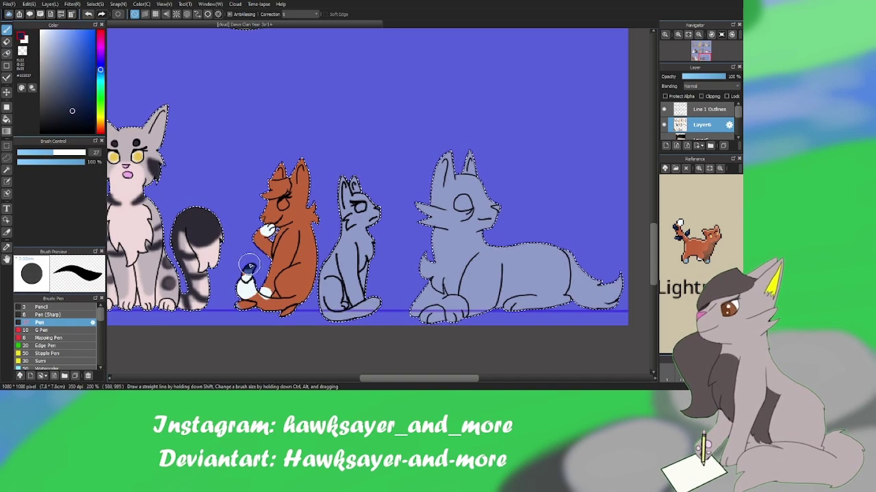
click(56, 153)
key(ctrl+plus)
drag(183, 302, 180, 323)
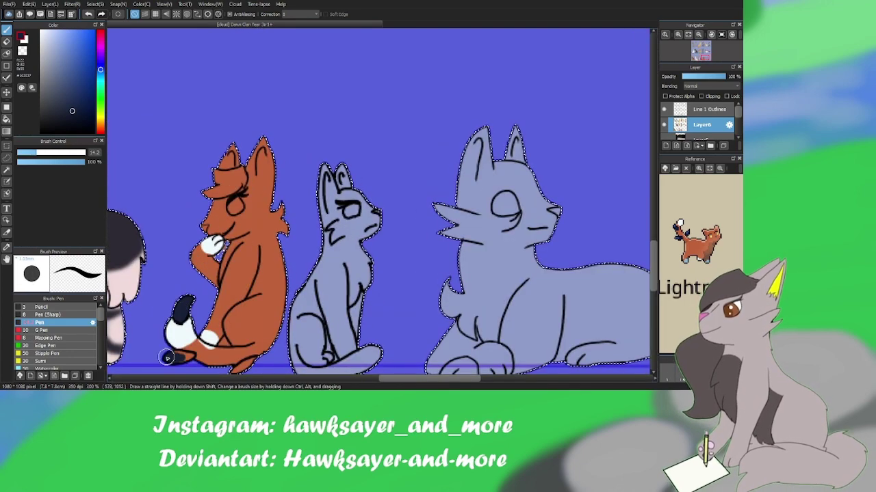
drag(174, 355, 245, 368)
- Colour the orange cat's nose pink and its eye white with a muted yellow iris
alt+click(236, 355)
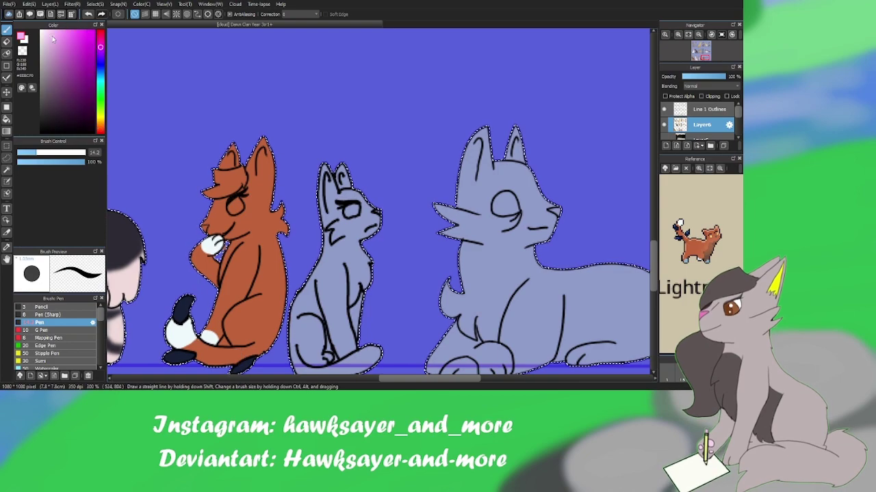
key(ctrl+d)
alt+click(212, 243)
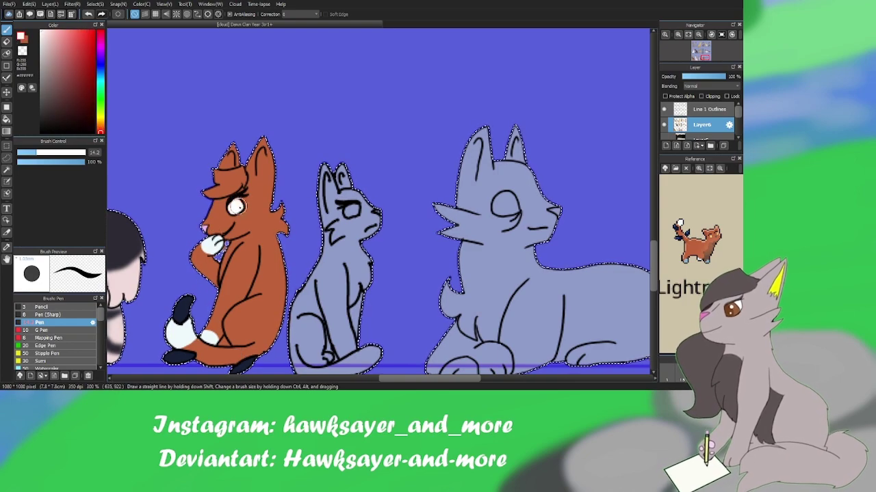
drag(230, 204, 241, 208)
key(ctrl+shift+d)
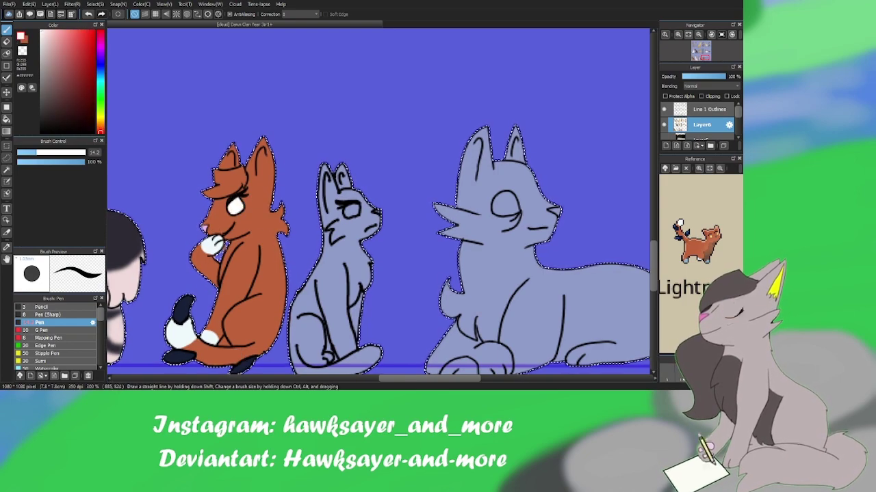
click(100, 42)
click(65, 48)
drag(230, 204, 240, 208)
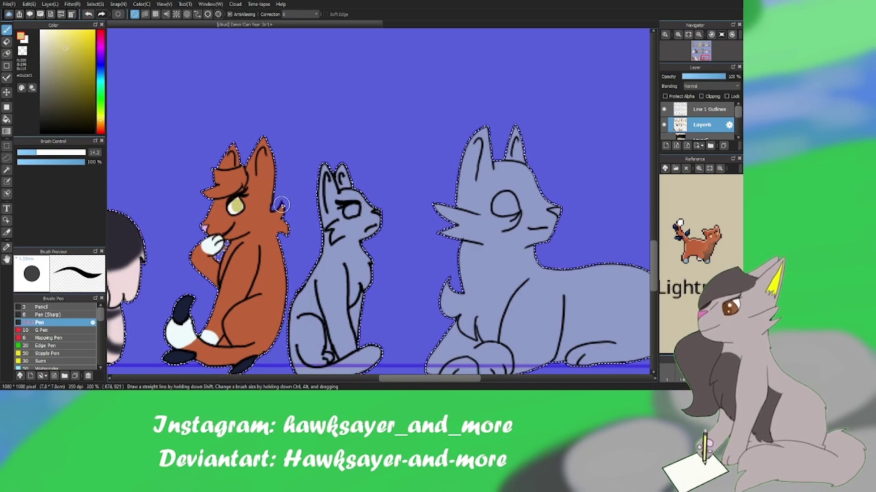
- Paint the fifth cat in the bottom row light beige, sampling the coat colour from its reference image
mouse_move(531, 311)
mouse_down()
mouse_move(515, 311)
mouse_move(512, 286)
mouse_up()
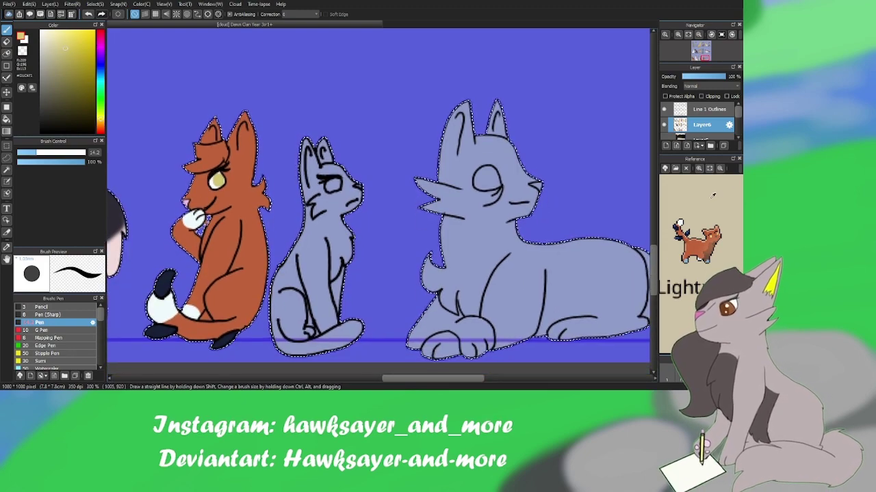
scroll(689, 266, down, 5)
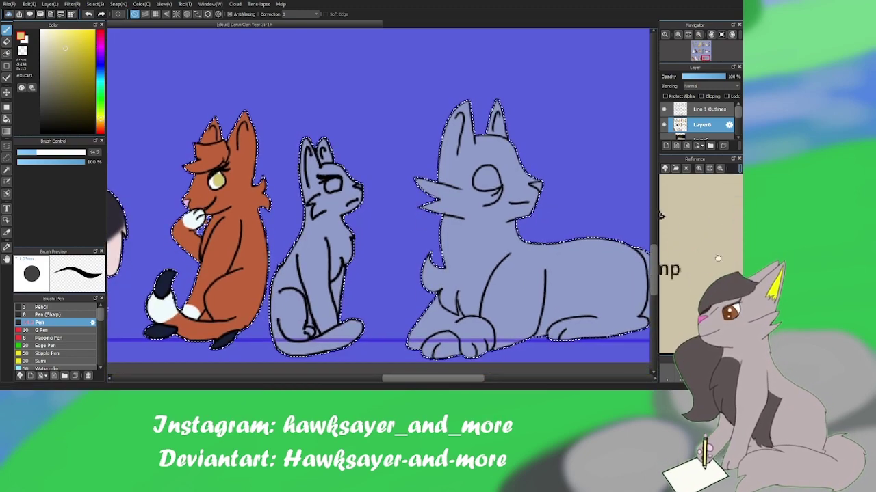
scroll(688, 265, up, 3)
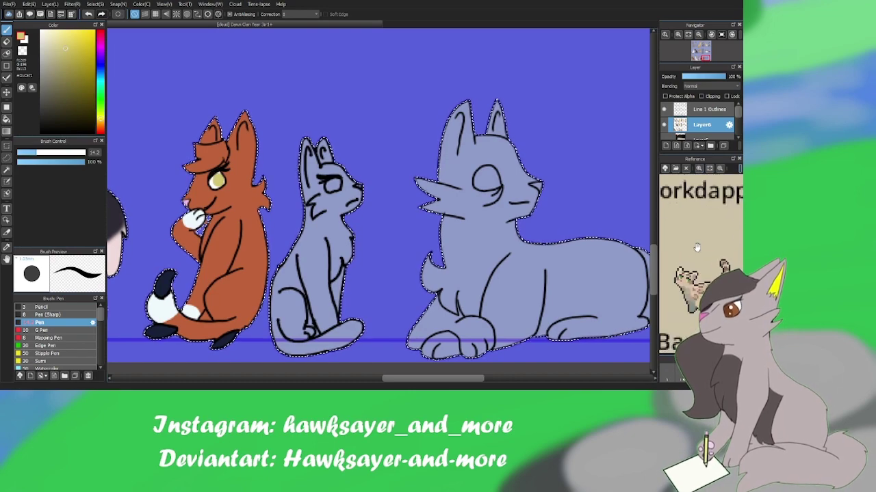
alt+click(688, 277)
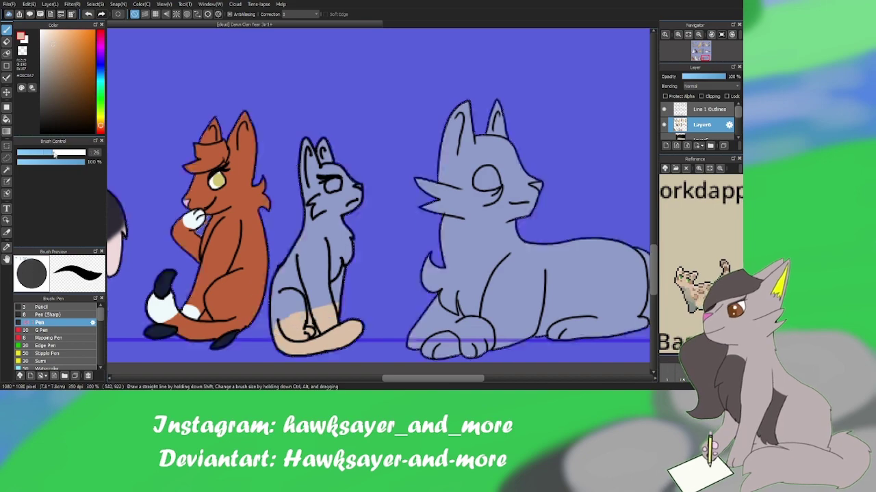
drag(321, 164, 356, 199)
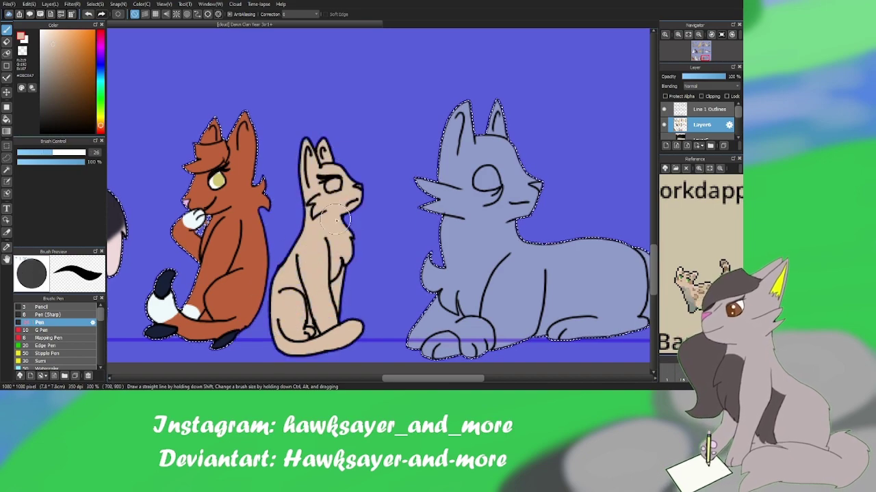
- Paint a brown patch on the beige cat's cheek and brown stripes and a brown tip on its tail, with Pen size 8.8
click(54, 147)
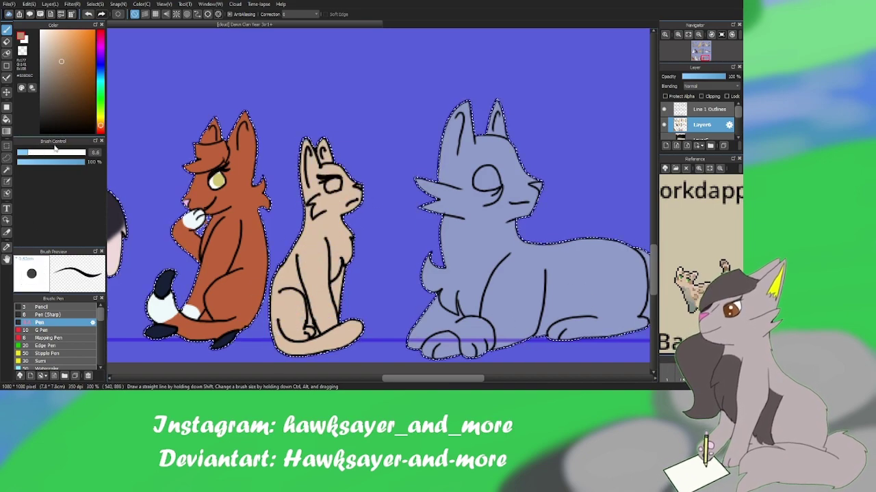
scroll(306, 197, up, 2)
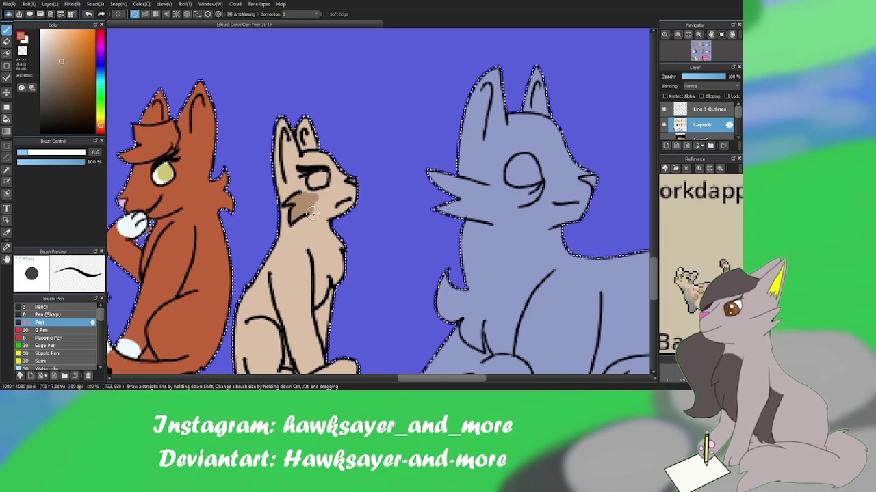
scroll(329, 274, down, 3)
mouse_move(335, 263)
mouse_down()
mouse_move(346, 270)
mouse_move(320, 290)
mouse_up()
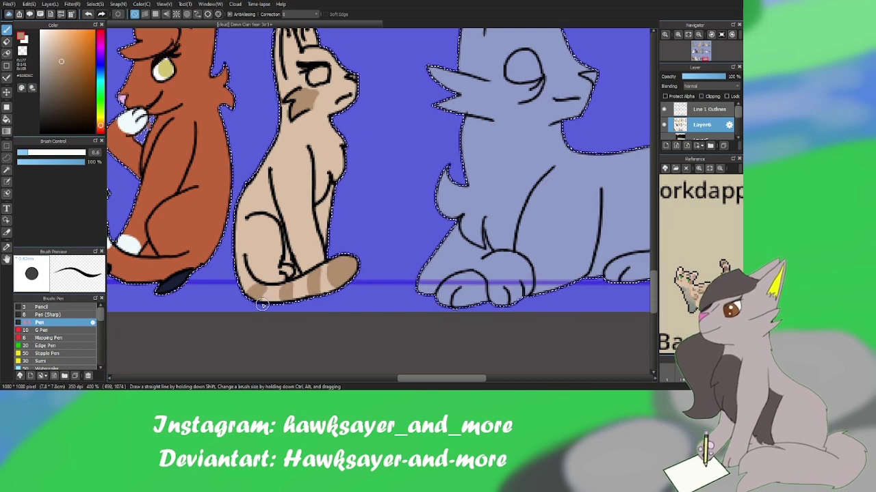
- Add brown spots with lighter centres across the beige cat's body and fill its eye white
click(287, 150)
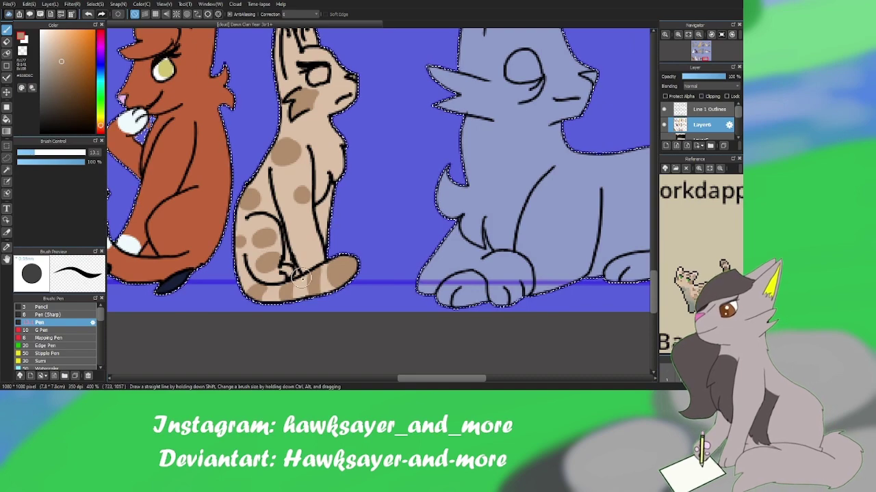
alt+click(291, 150)
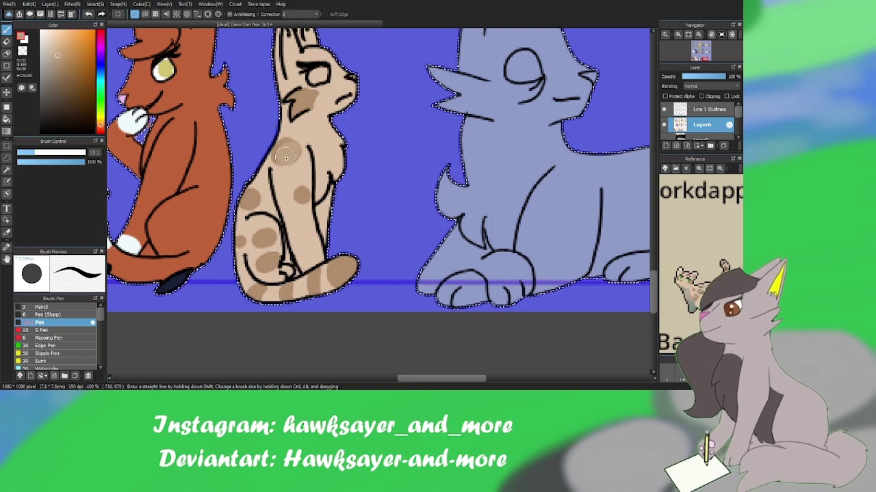
click(285, 157)
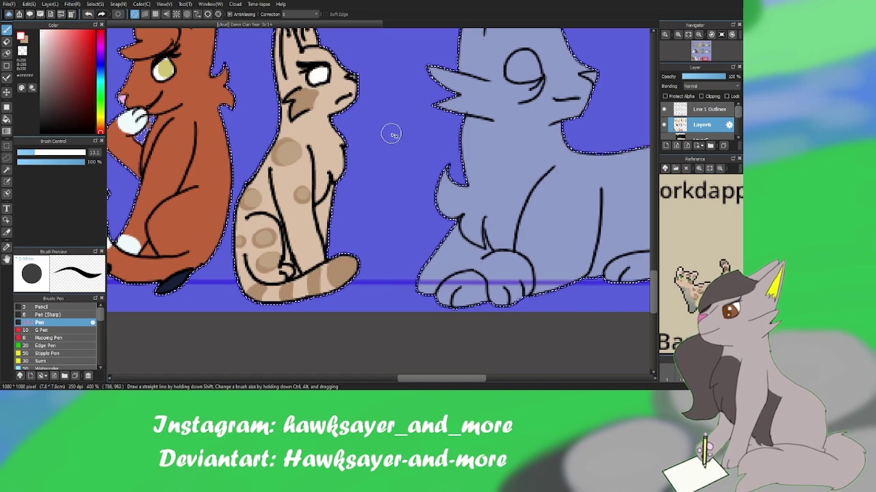
- Paint the beige cat's iris pale green and soften the spots on its coat with the Blur brush
click(99, 48)
key(ctrl+d)
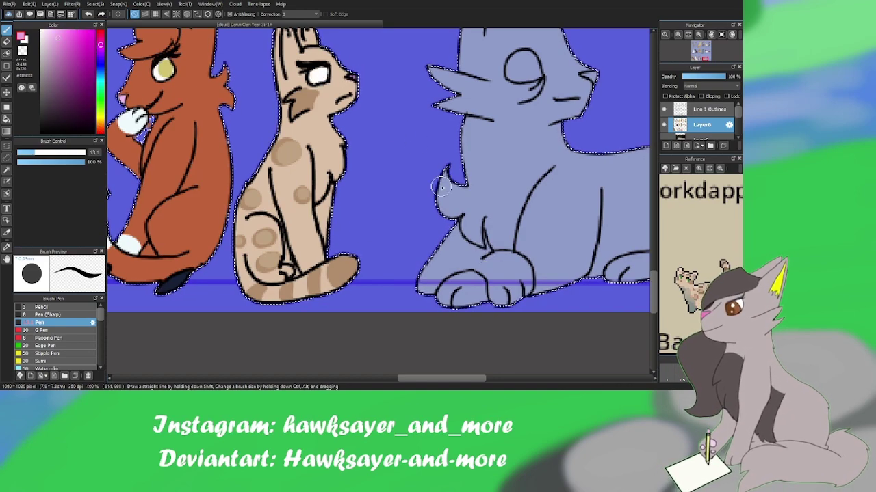
key(ctrl+z)
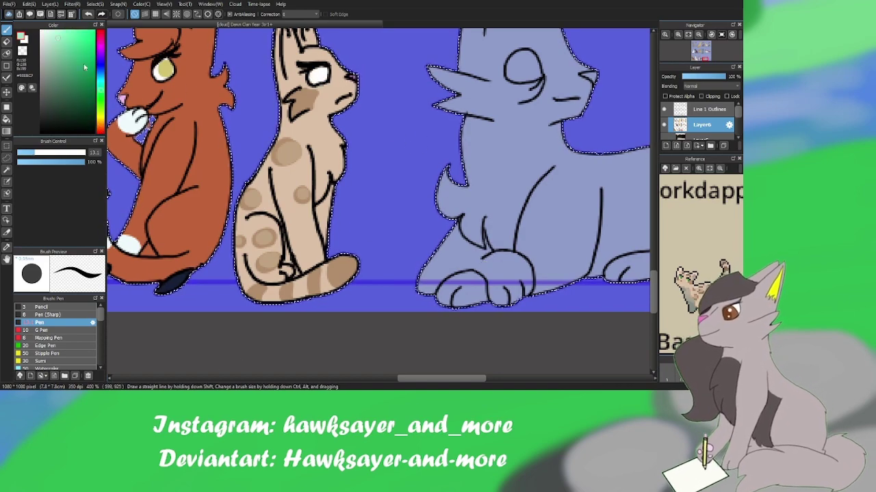
drag(318, 71, 327, 76)
key(j)
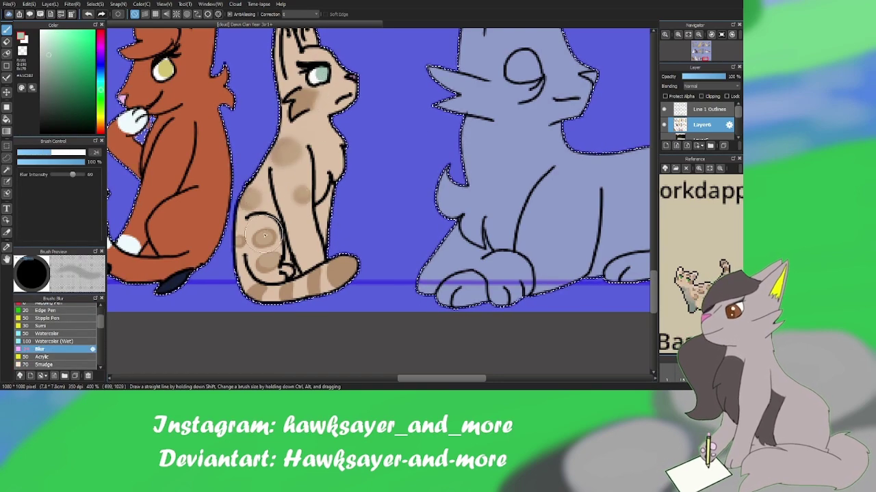
drag(314, 273, 327, 283)
- Paint the lying cat in the bottom row white with a light orange tail, back, muzzle and far ear, following its reference image
scroll(327, 283, right, 5)
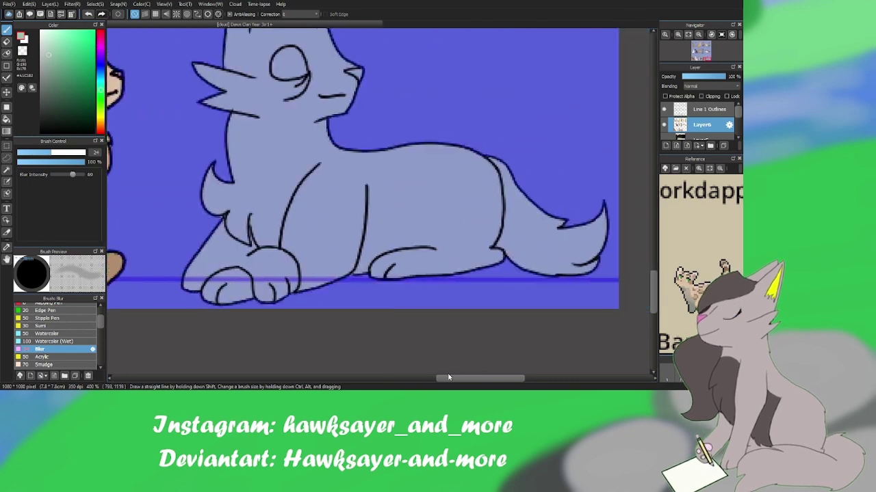
scroll(590, 218, down, 3)
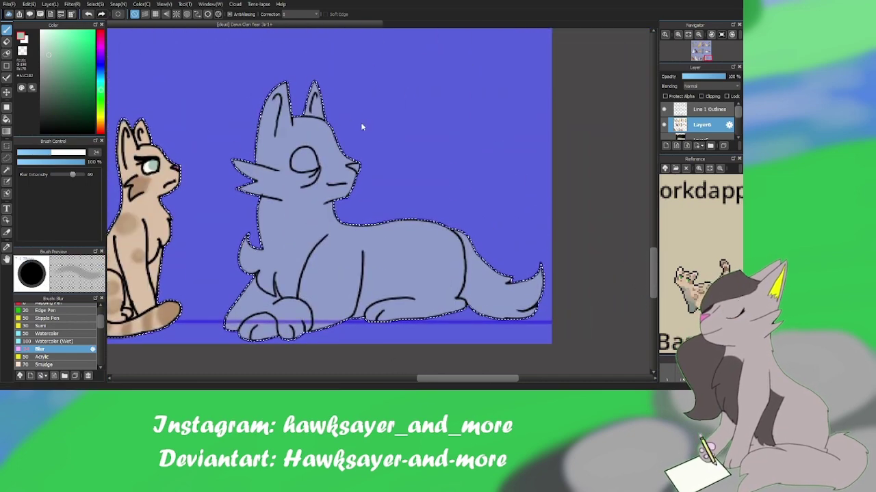
scroll(700, 226, down, 5)
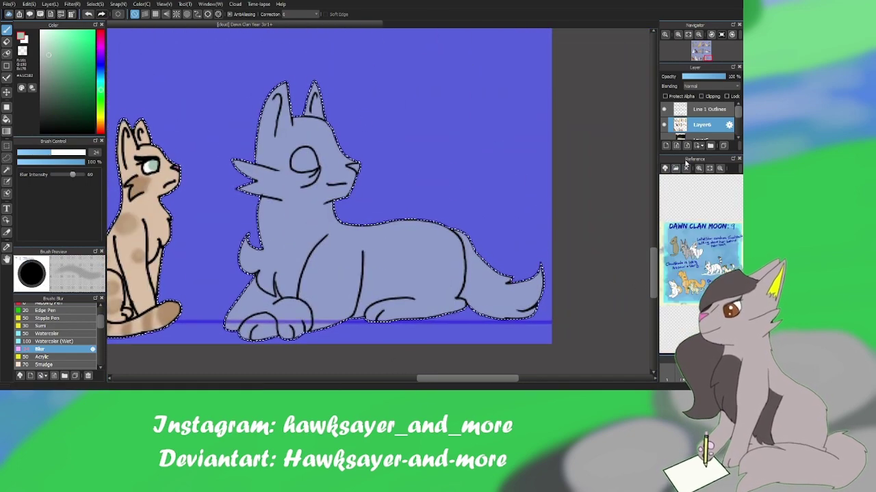
scroll(701, 225, down, 2)
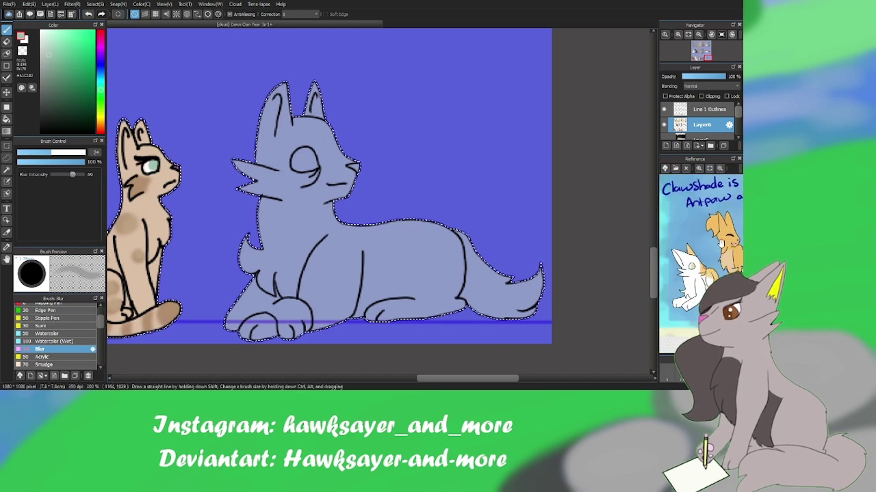
key(ctrl+d)
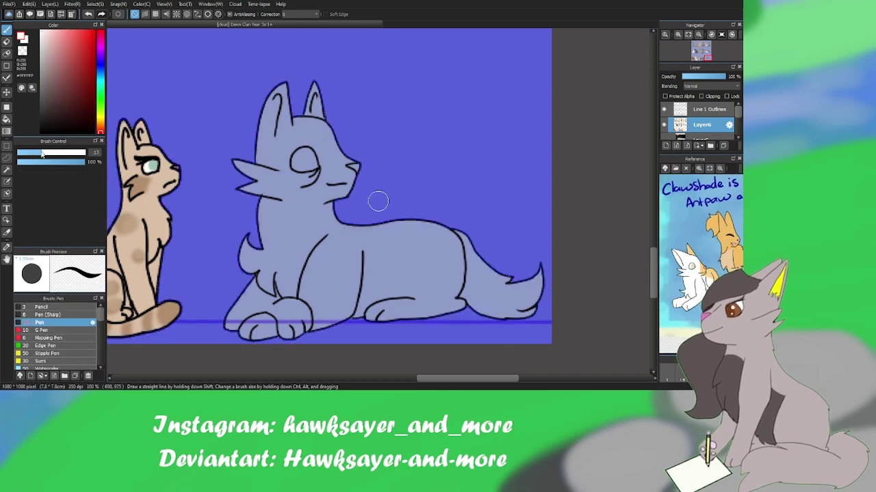
drag(287, 93, 328, 133)
drag(378, 201, 311, 180)
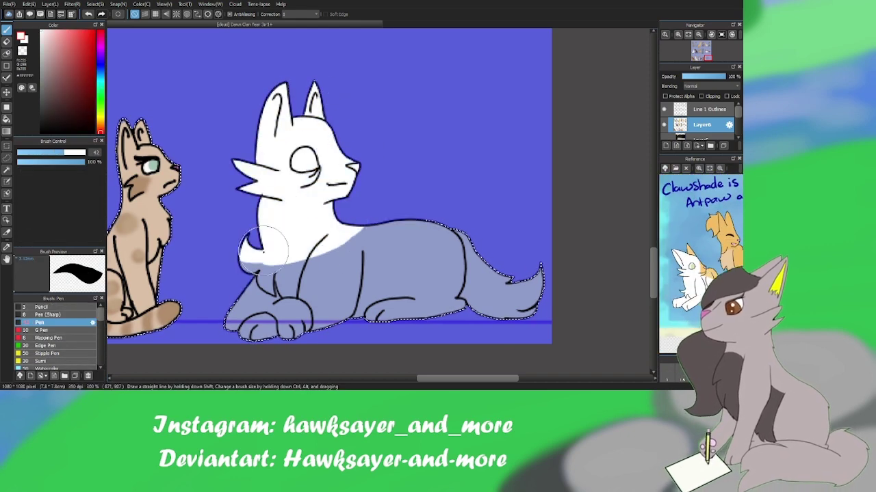
drag(457, 313, 505, 322)
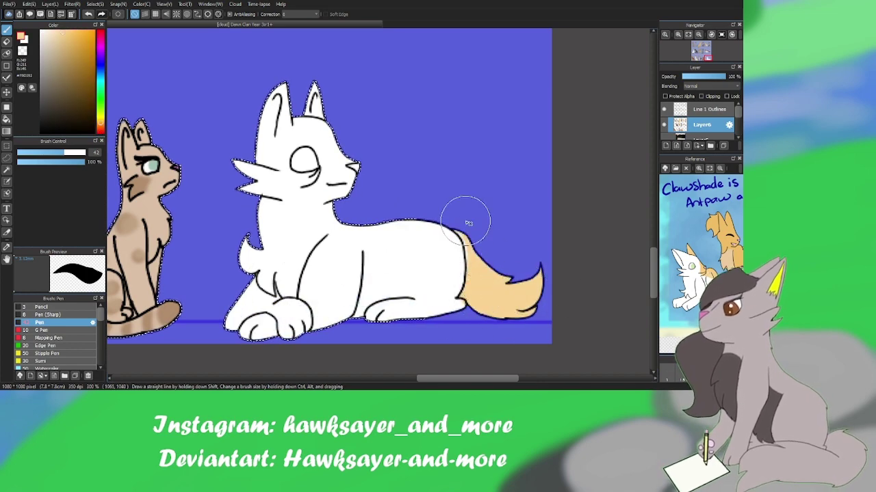
mouse_move(388, 233)
mouse_down()
mouse_move(343, 215)
mouse_move(352, 146)
mouse_move(346, 157)
mouse_move(336, 78)
mouse_move(348, 117)
mouse_up()
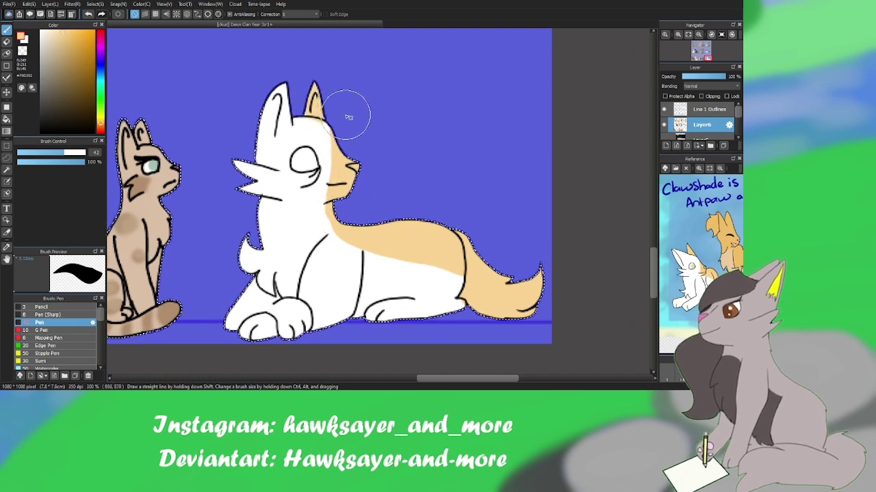
- Paint the lying cat's iris pale green with Pen size 11 and blur the edges of its orange patches
key(x)
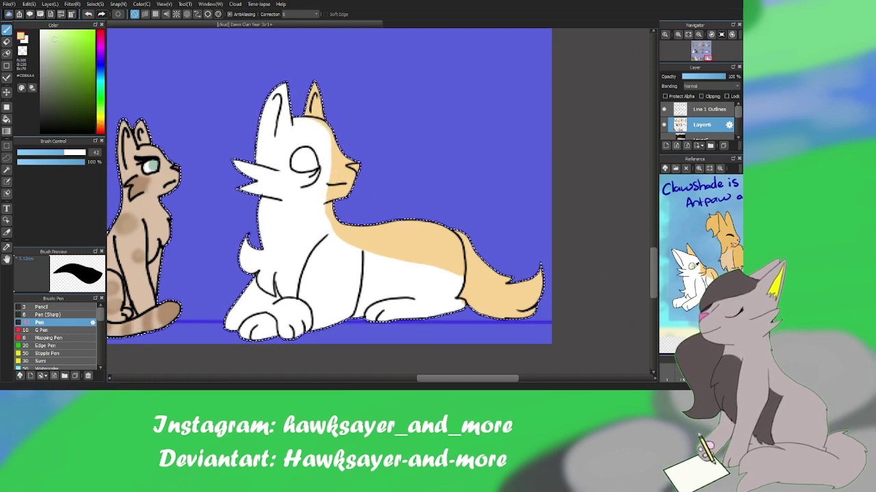
drag(81, 152, 55, 152)
drag(298, 156, 309, 166)
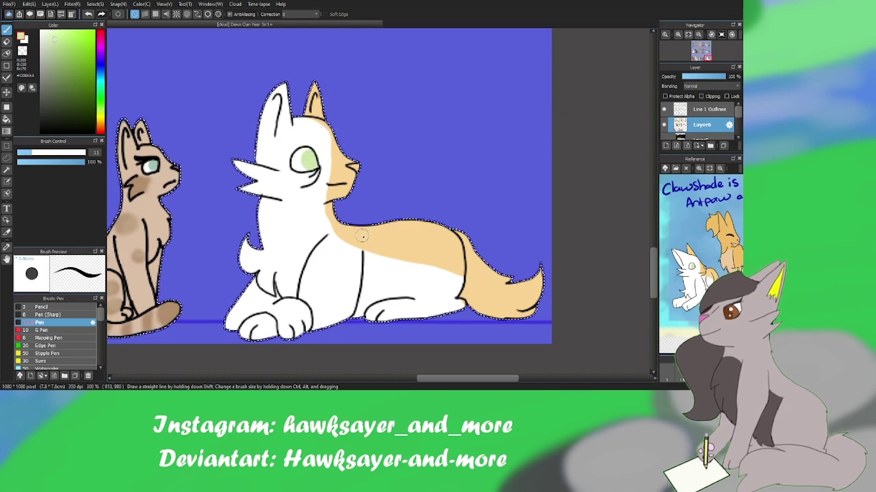
scroll(101, 332, down, 5)
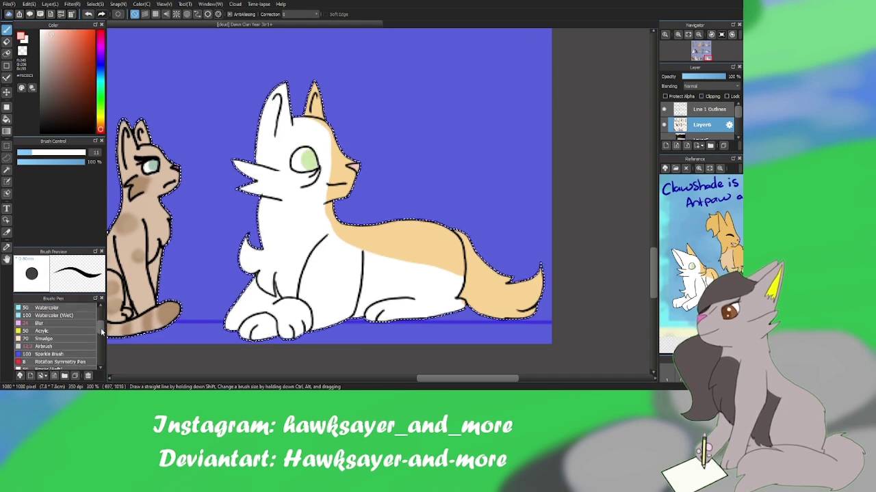
click(41, 323)
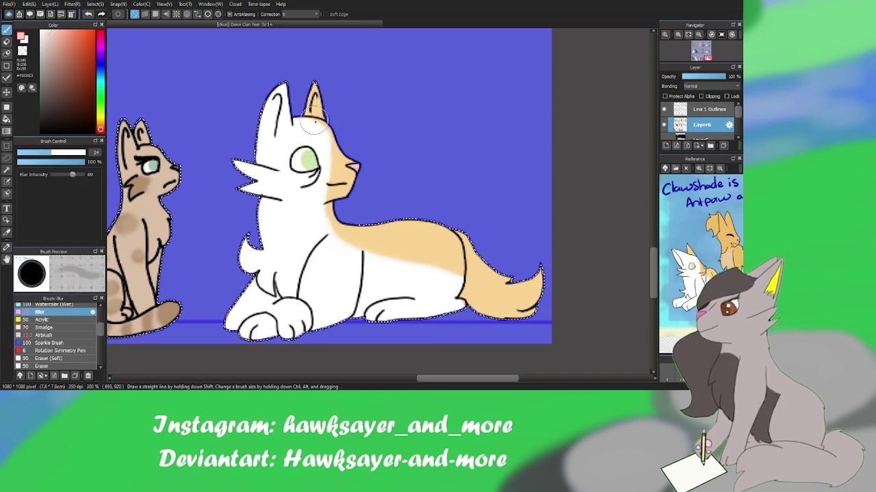
- Clear the selection and add a new layer above the line art
key(ctrl+minus)
key(ctrl+minus)
key(ctrl+minus)
key(ctrl+minus)
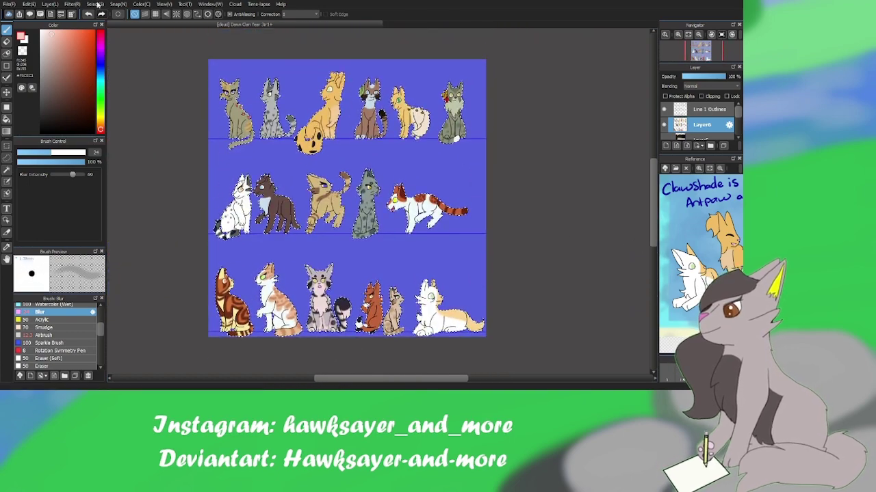
key(ctrl+plus)
click(665, 145)
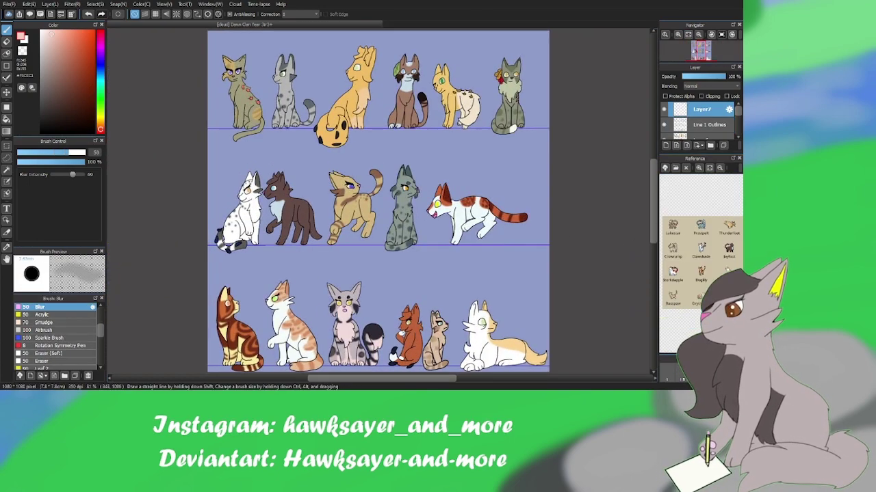
- Write each cat's name, from Lakestar to Crowrump, above the top row in dark blue with Pen size 6.4
click(99, 63)
click(87, 63)
click(48, 315)
click(39, 322)
key(ctrl+plus)
key(ctrl+plus)
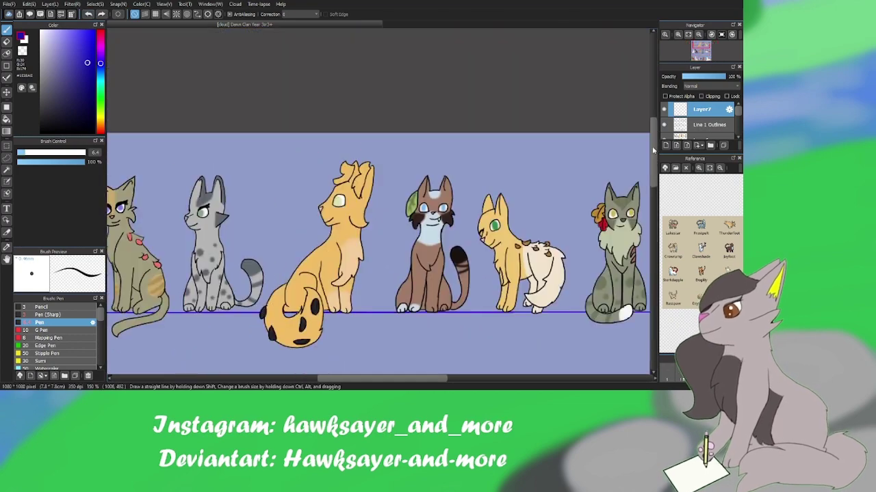
drag(214, 97, 381, 85)
drag(346, 358, 258, 359)
drag(364, 84, 423, 71)
drag(479, 205, 383, 205)
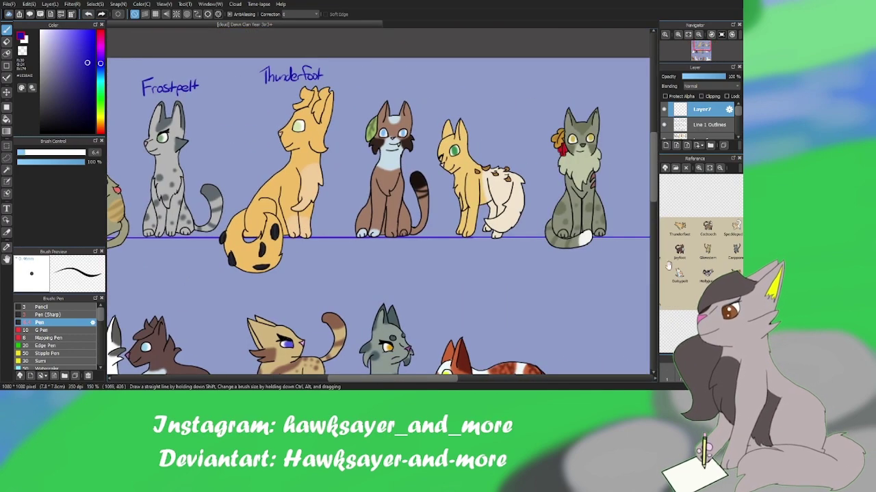
drag(364, 87, 420, 82)
drag(540, 96, 581, 90)
- Write the names Clawshade, Jayfoot, Glowstem, Carppond and Storkdapple above the cats in the middle row
drag(307, 308, 571, 161)
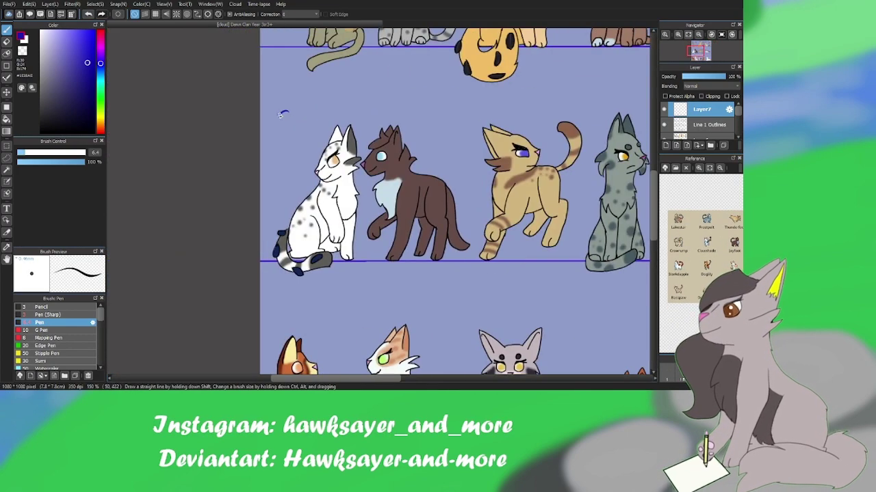
drag(281, 121, 350, 112)
drag(372, 115, 428, 110)
mouse_move(482, 108)
mouse_down()
mouse_move(333, 108)
mouse_move(395, 108)
mouse_up()
drag(444, 102, 499, 89)
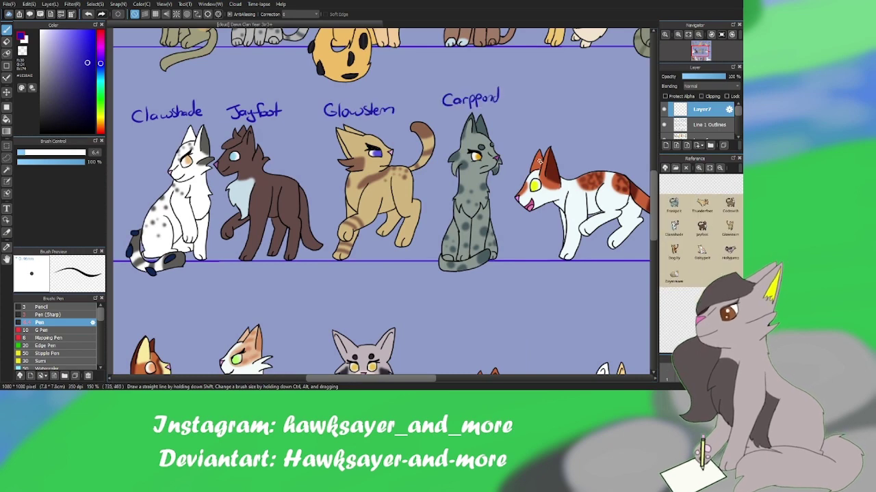
drag(520, 206, 393, 205)
drag(426, 130, 514, 117)
- Write each cat's name, from Doglily to Drystream, above the cats in the bottom row
drag(328, 321, 506, 222)
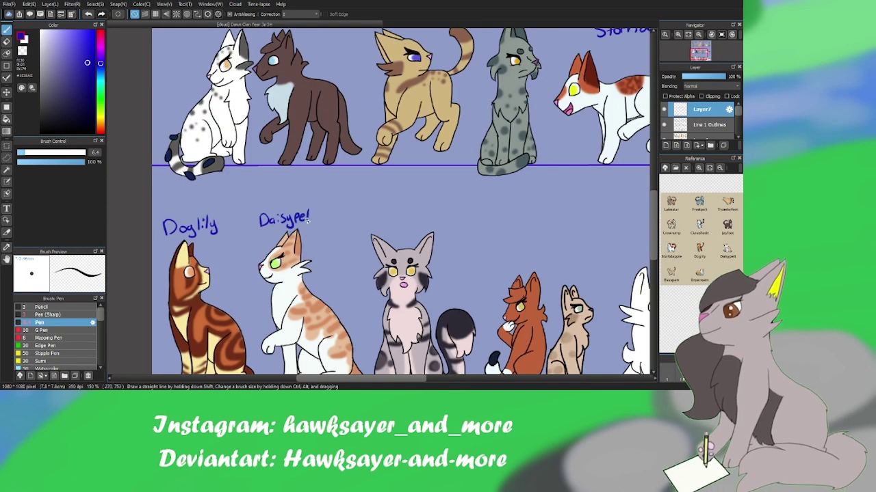
drag(307, 214, 315, 217)
drag(397, 205, 311, 205)
drag(282, 212, 295, 223)
drag(426, 257, 589, 264)
mouse_move(520, 308)
mouse_down()
mouse_move(383, 308)
mouse_move(520, 308)
mouse_up()
drag(598, 264, 653, 263)
- Fill the background on a new layer below the cats with a linear gradient from pale yellow to blue
scroll(413, 165, down, 5)
click(68, 54)
click(7, 130)
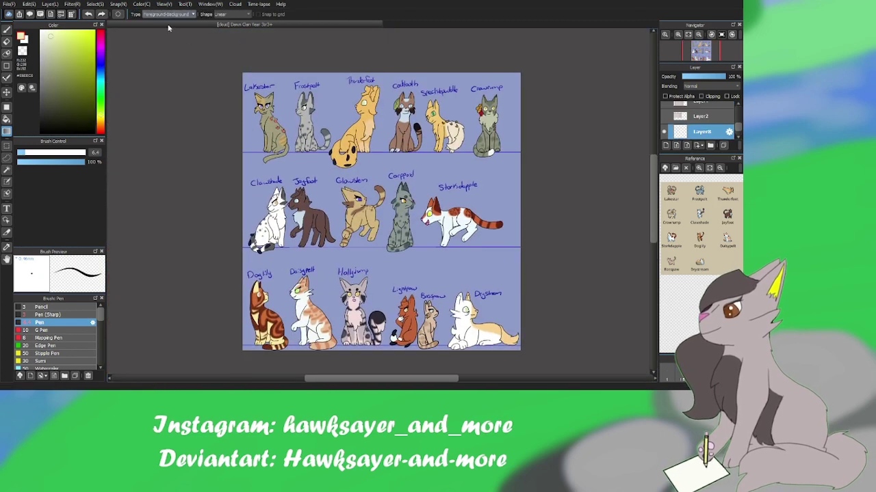
drag(246, 75, 238, 113)
click(69, 38)
- Stamp faint stars across the pale yellow part of the background with the Star and light brush in dark olive
scroll(55, 336, down, 5)
click(51, 307)
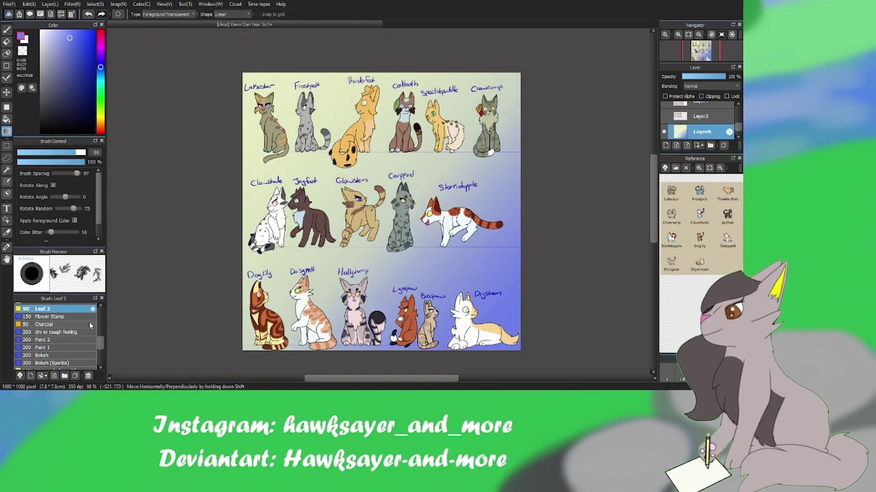
scroll(54, 335, down, 3)
click(51, 359)
click(52, 48)
click(48, 108)
click(7, 29)
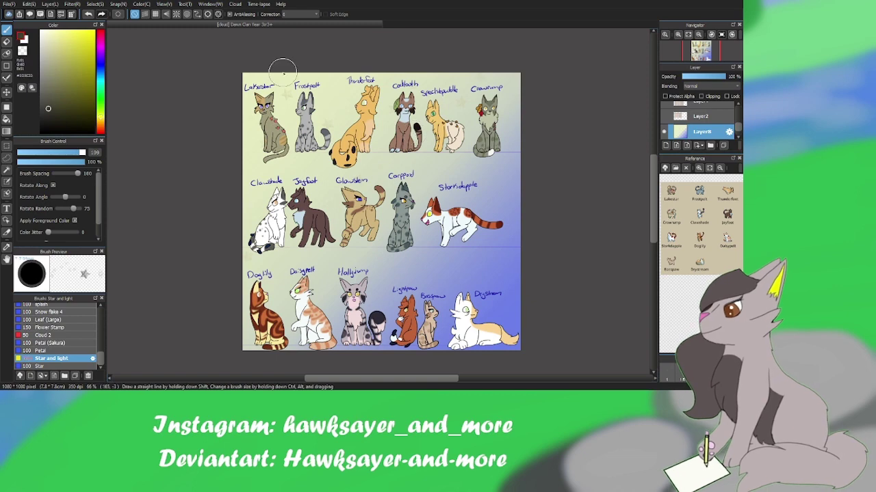
- Paint soft pale blue strokes over the blue part of the background with the Acrylic brush and a low-opacity Airbrush
scroll(54, 335, up, 5)
click(43, 331)
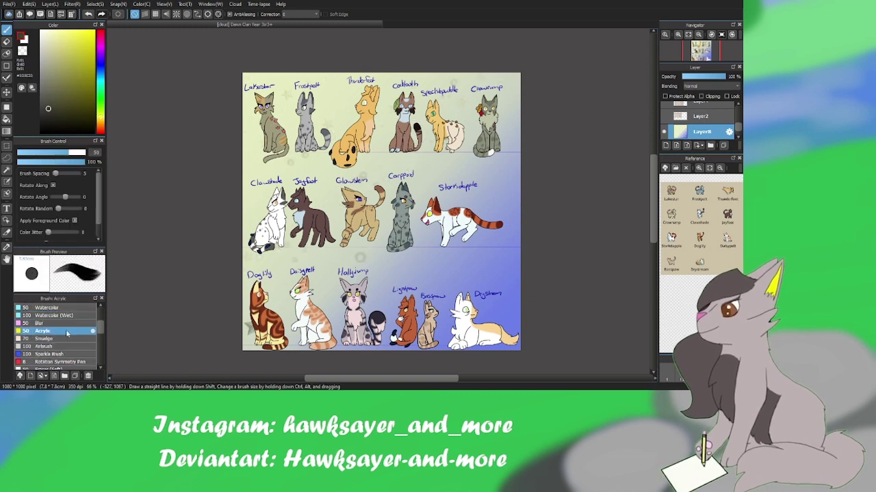
click(100, 66)
drag(519, 191, 444, 247)
drag(731, 76, 706, 76)
click(45, 346)
drag(506, 301, 452, 233)
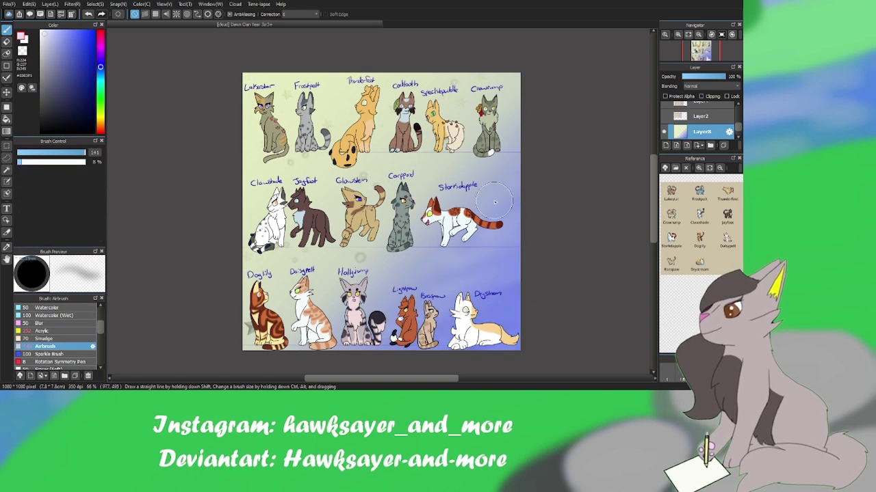
- Lasso the middle row of cats and move it slightly lower together with its ground line and names, then clear the selection
click(722, 145)
click(701, 119)
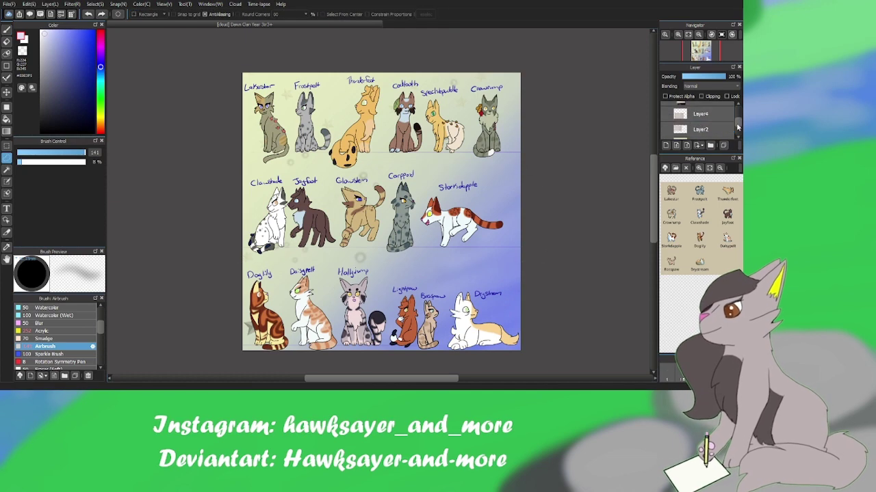
key(m)
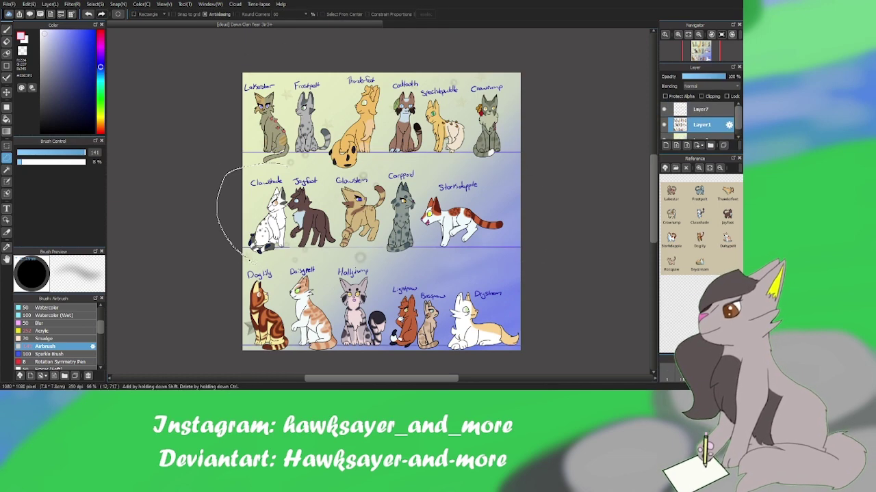
key(v)
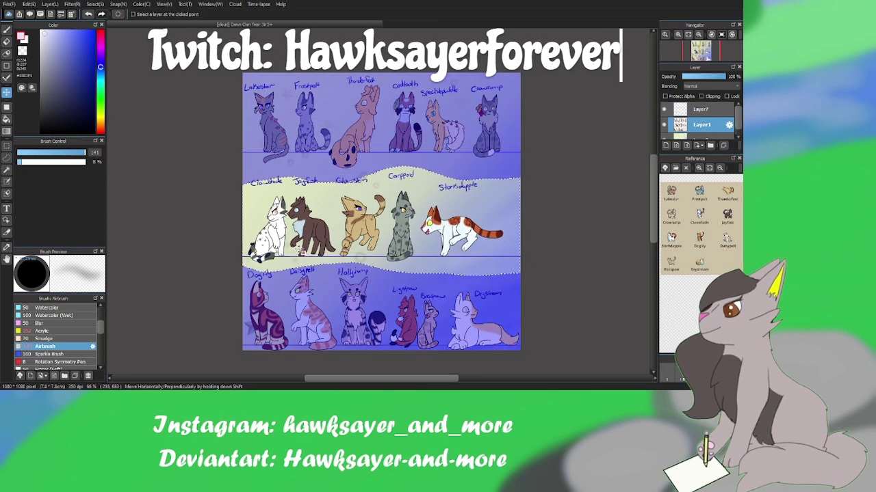
key(ctrl+d)
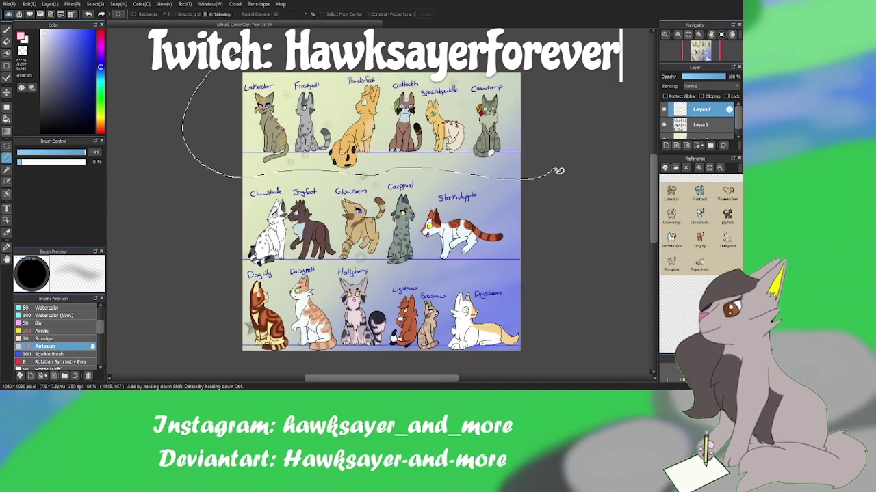